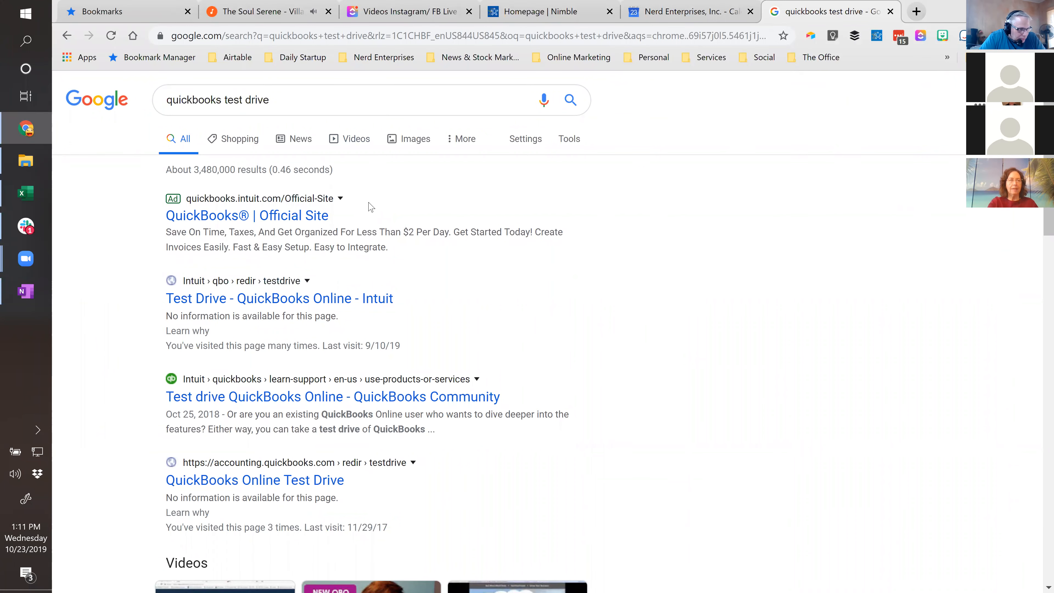
- Open the Intuit Test Drive for QuickBooks Online from the search results
left_click(259, 307)
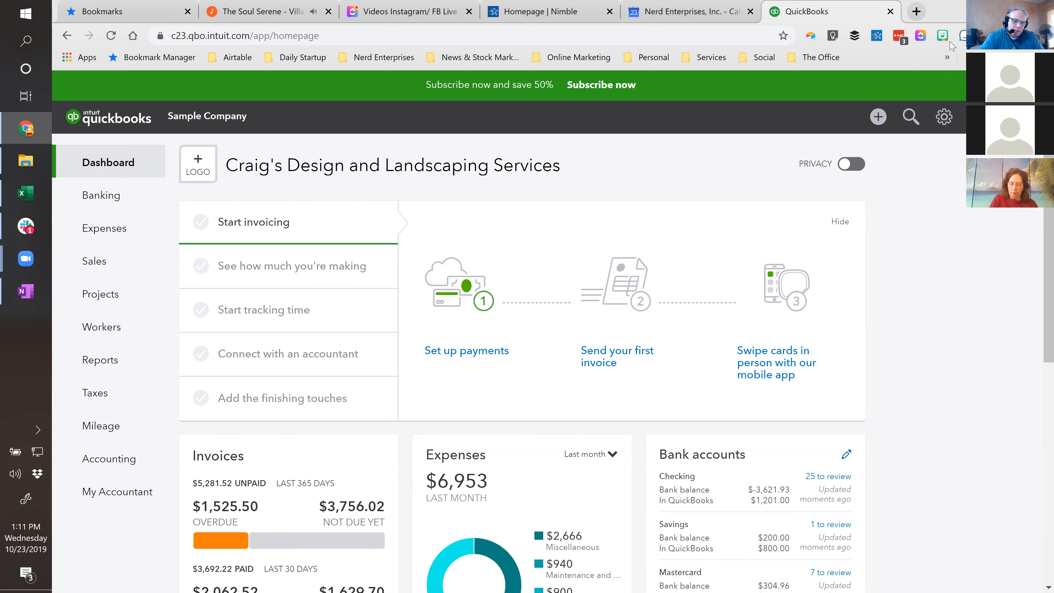
- Open Airtable in a new browser tab and go to the Courses base in the Nerd Enterprises, Inc. workspace
left_click(917, 11)
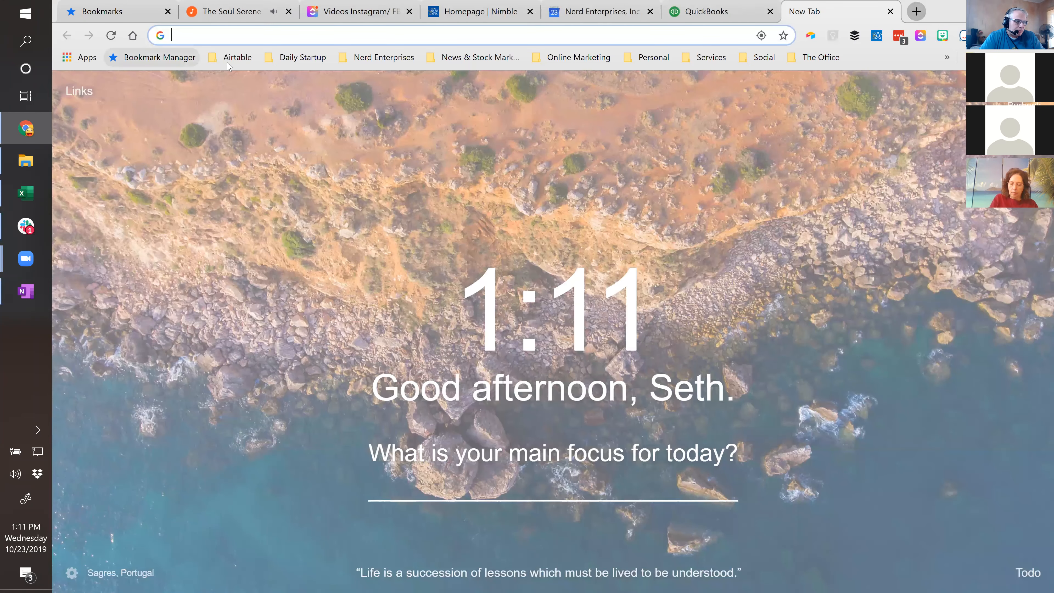
left_click(229, 58)
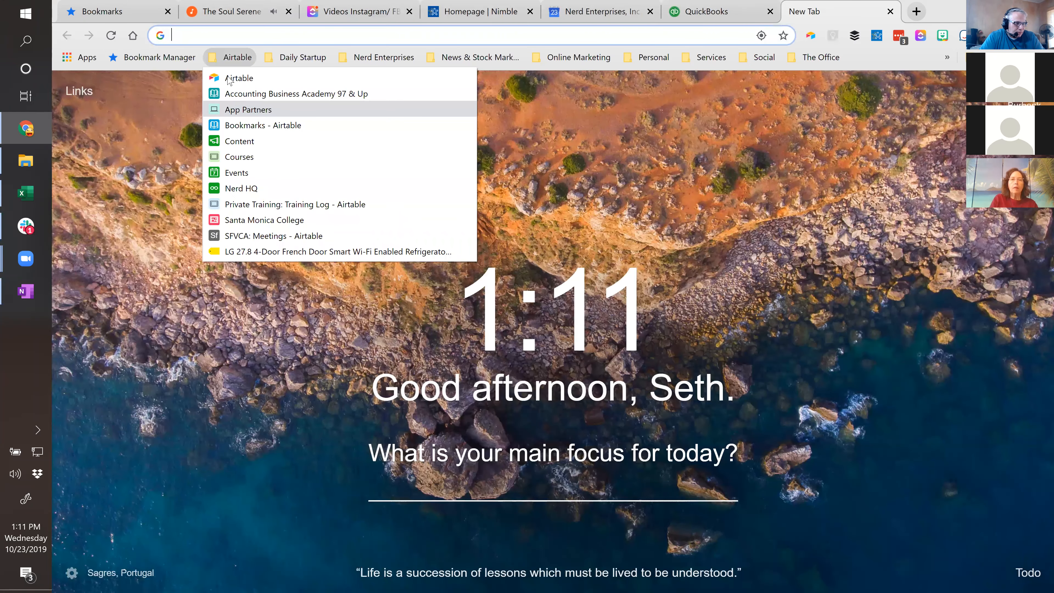
left_click(233, 80)
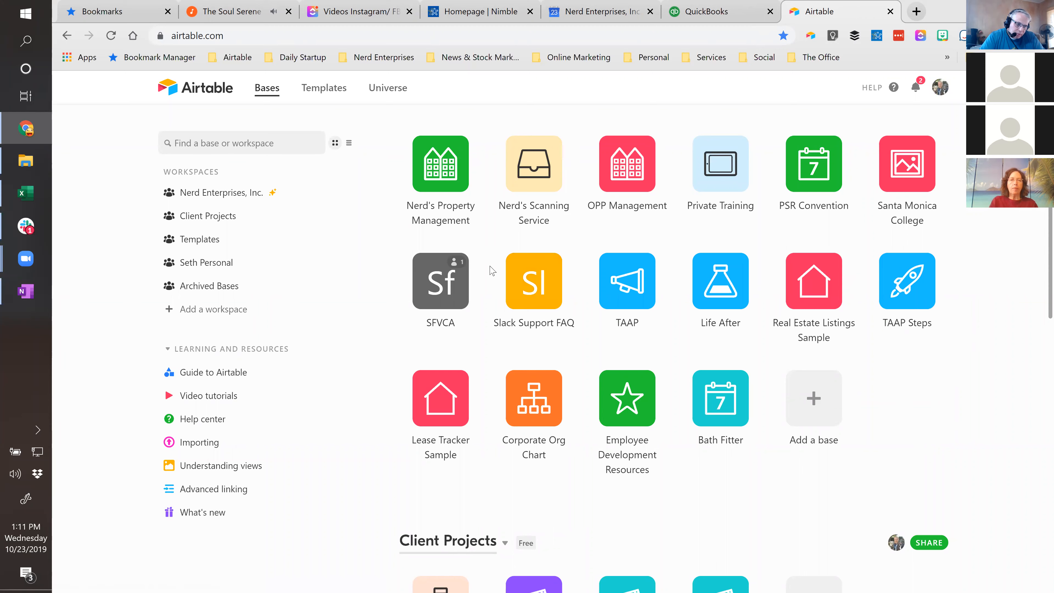
scroll(765, 224, "up", 5)
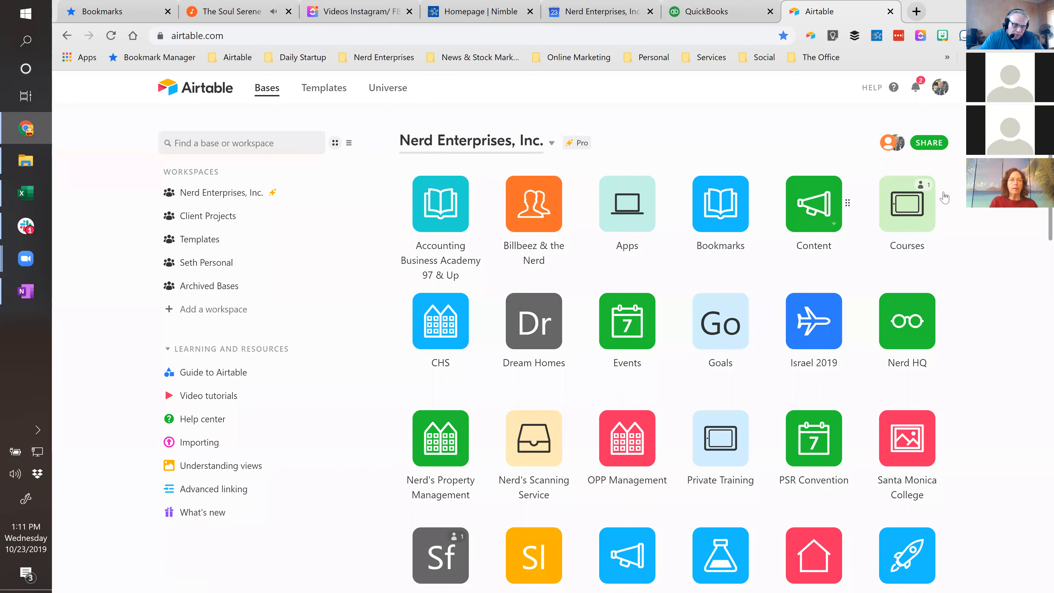
left_click(910, 209)
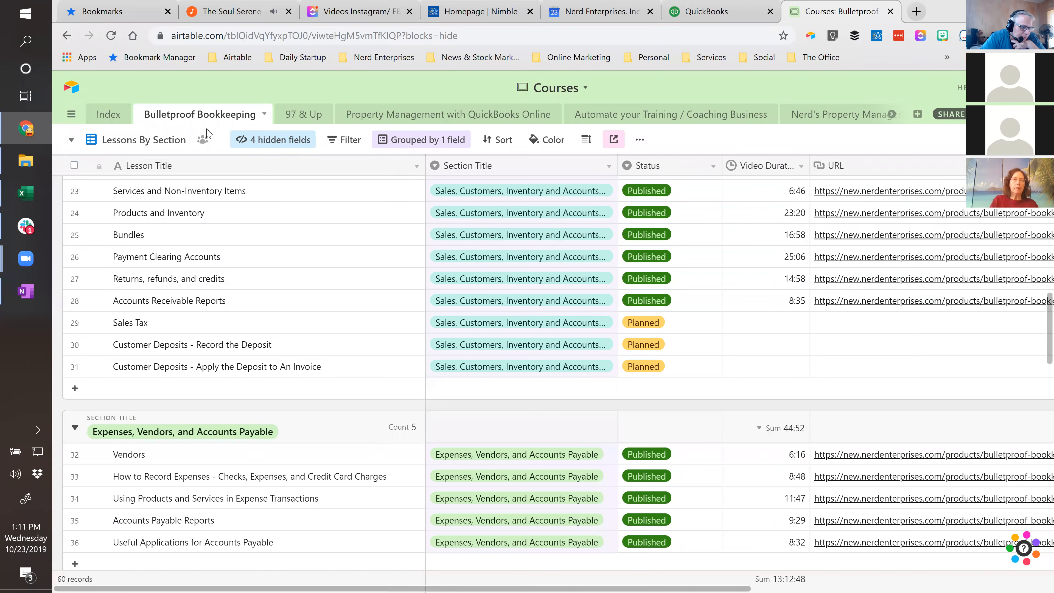
- Collapse all section groups in the Lessons By Section view of the Bulletproof Bookkeeping table
left_click(204, 195)
scroll(278, 283, "up", 10)
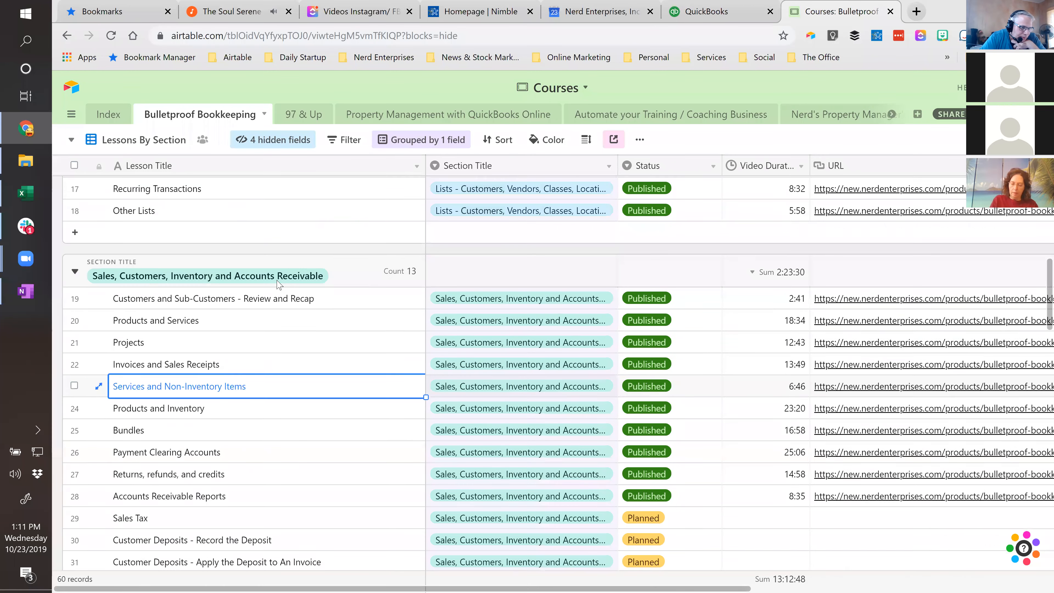
left_click(271, 239)
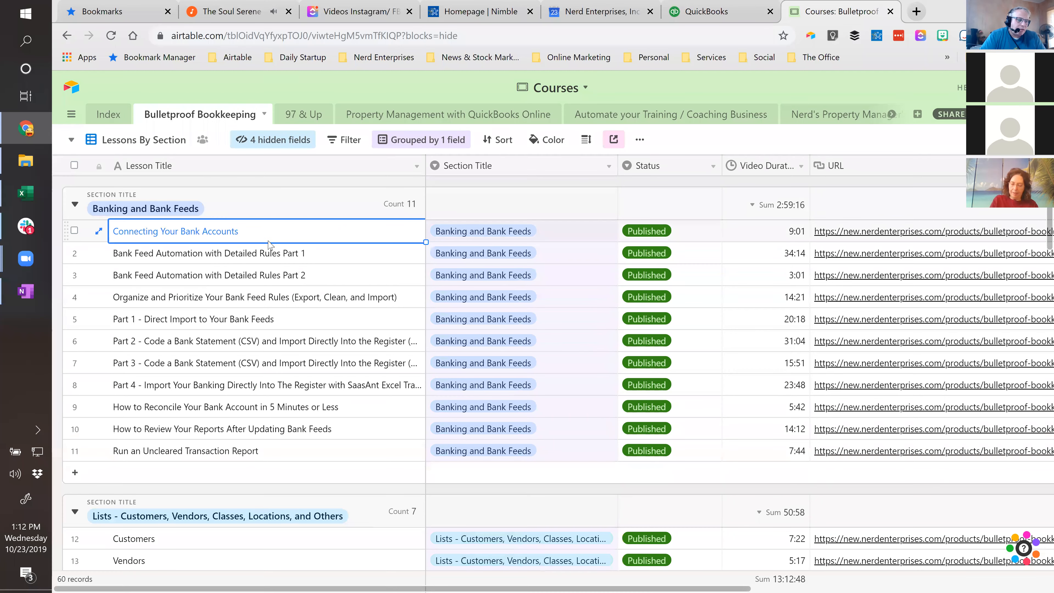
right_click(79, 204)
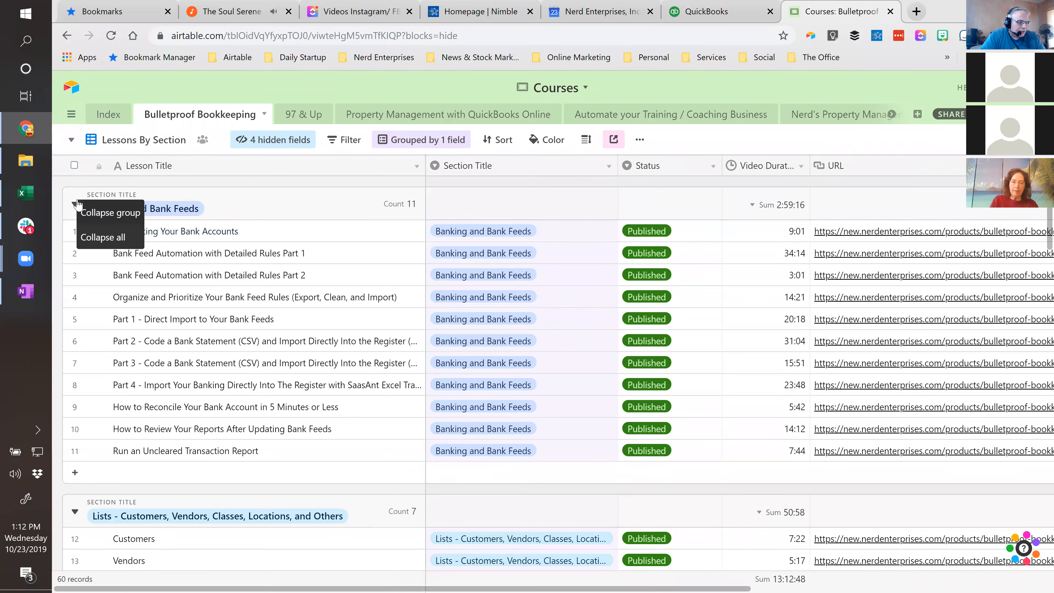
left_click(97, 237)
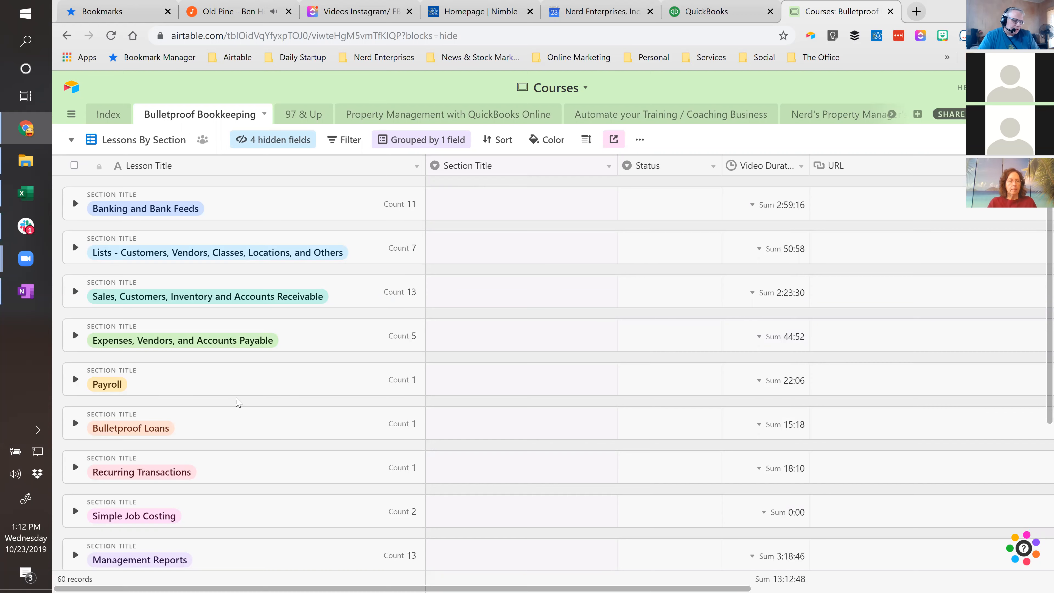
- Expand the Management Reports section and highlight its Uncategorized Income and Expenses and Sales by Product lessons
scroll(239, 401, "down", 4)
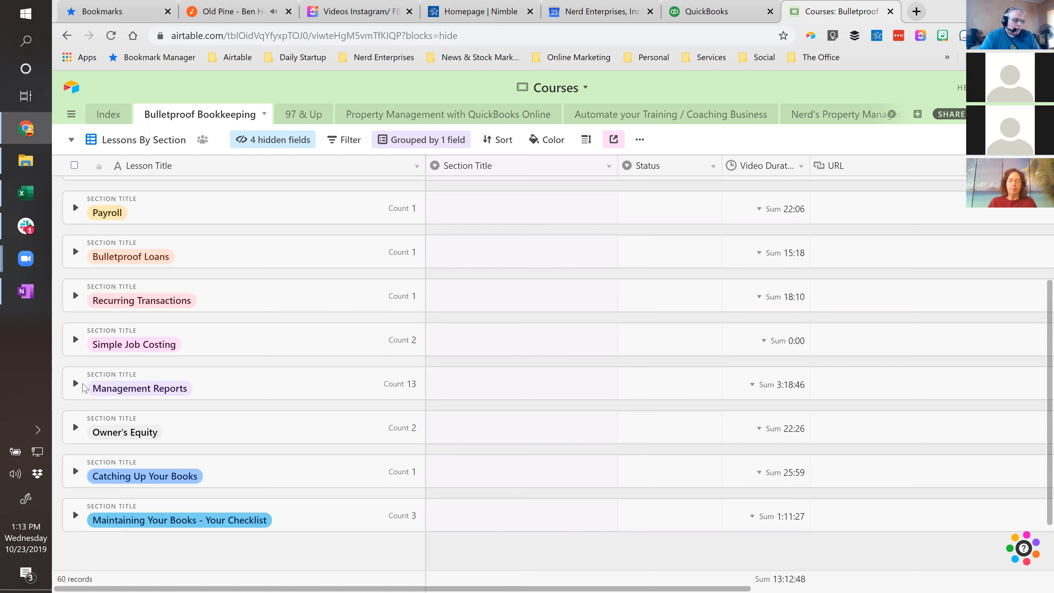
left_click(75, 385)
scroll(248, 460, "down", 4)
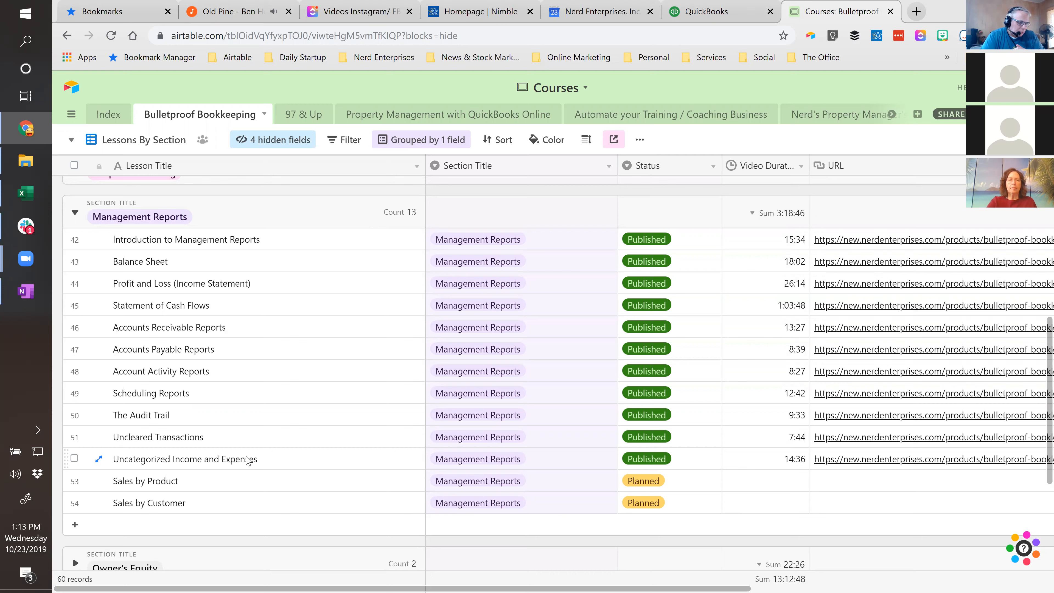
left_click(270, 460)
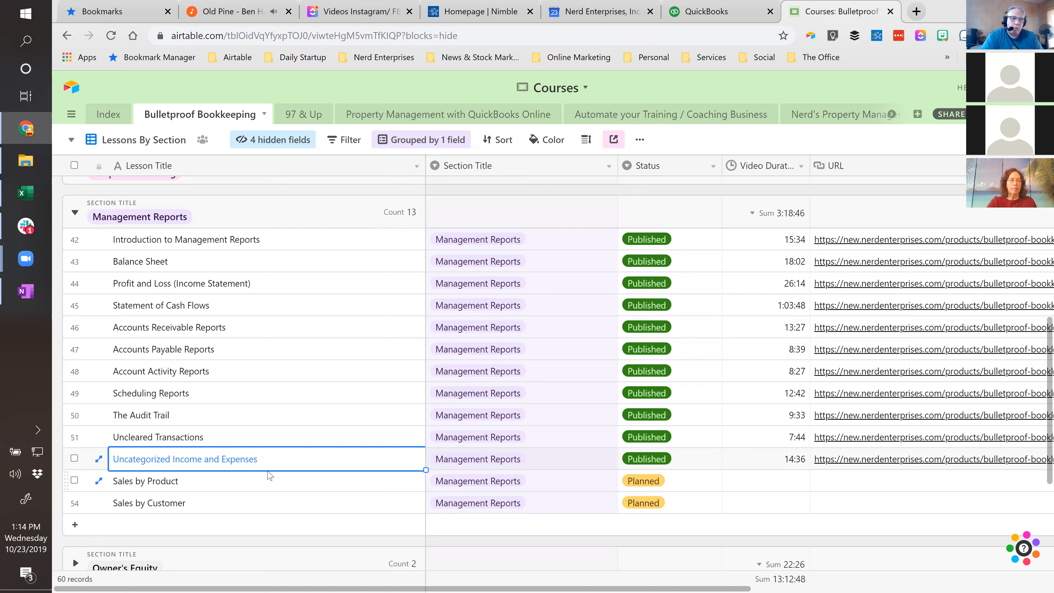
left_click(269, 475)
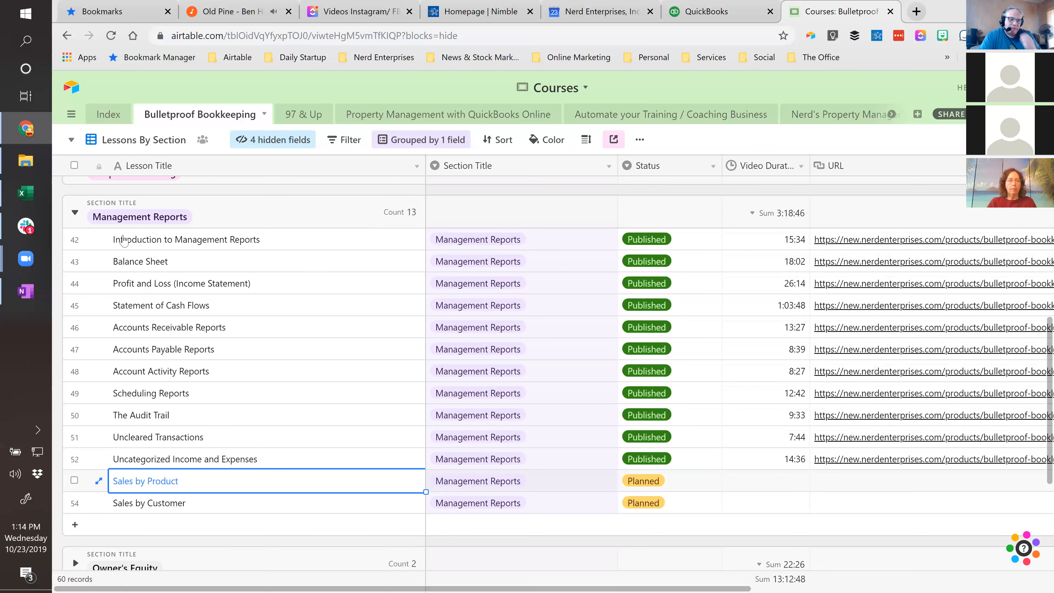
- Switch to the QuickBooks sample company, open the Balance Sheet from the favorite reports, and dismiss the report customization tour
left_click(708, 16)
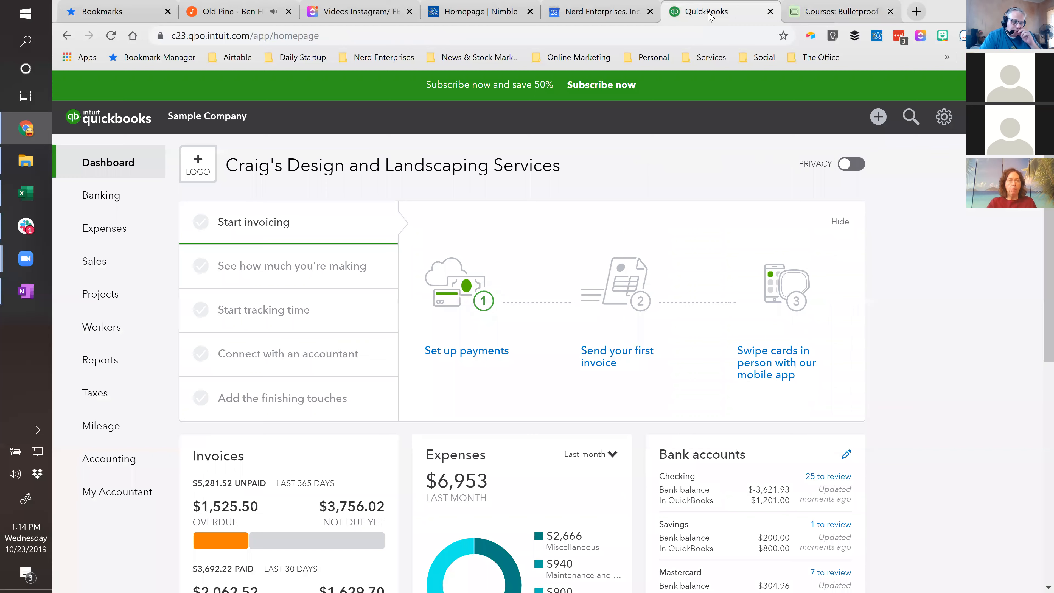
left_click(91, 359)
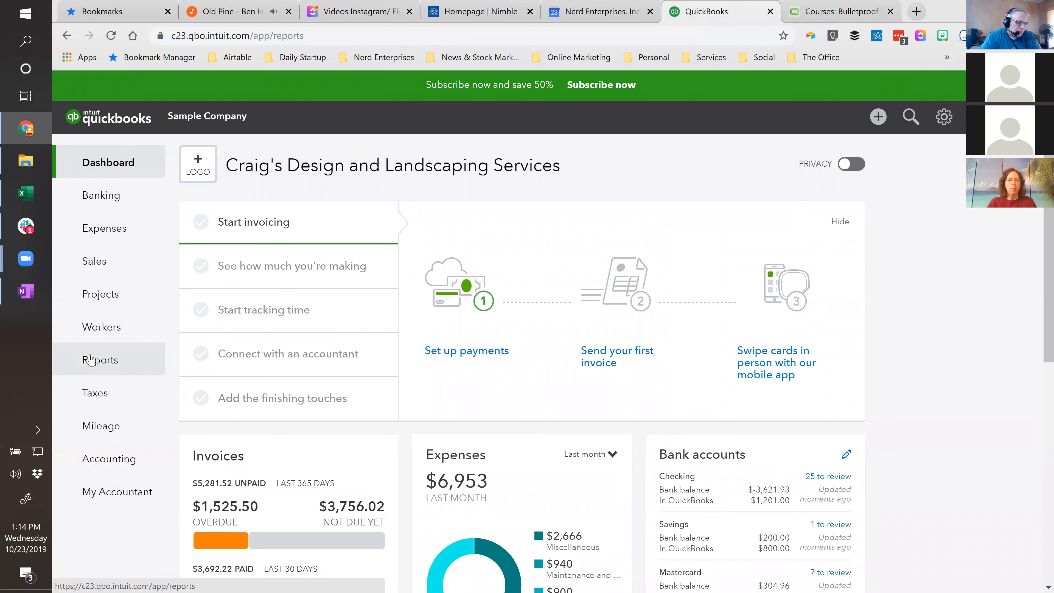
scroll(320, 349, "down", 3)
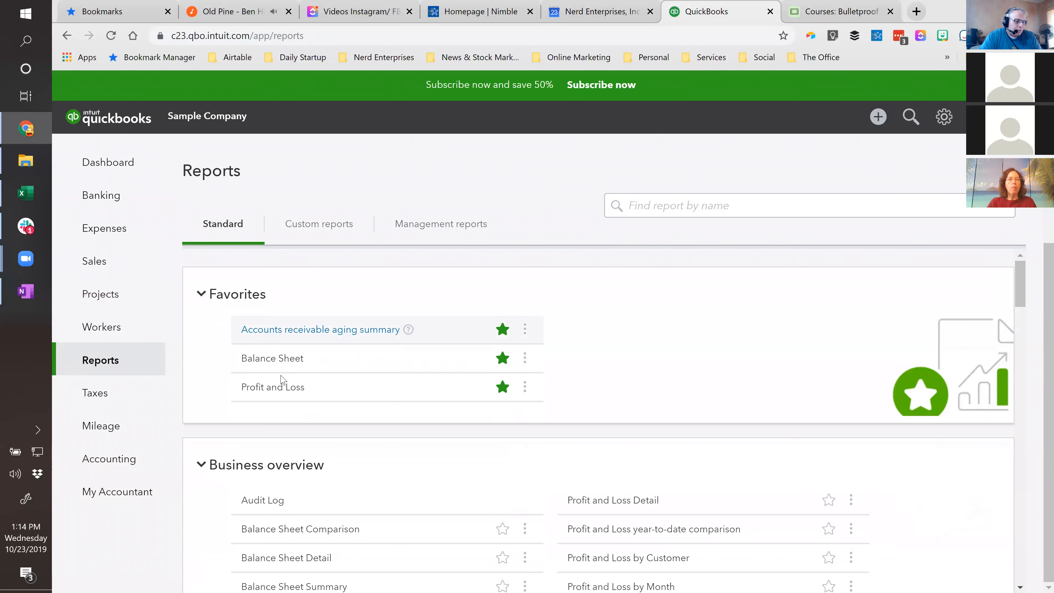
left_click(278, 362)
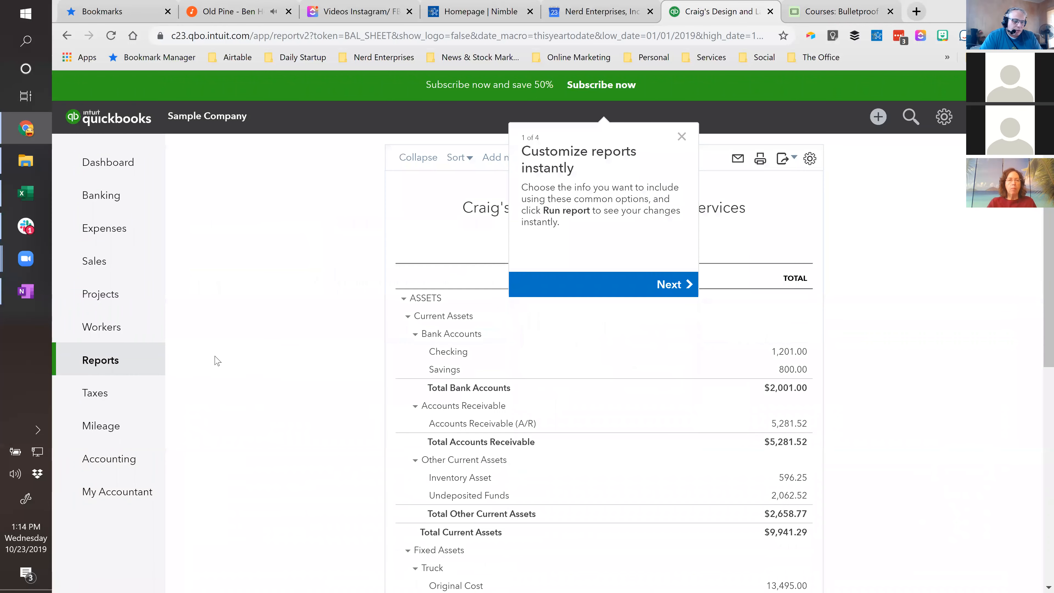
left_click(682, 137)
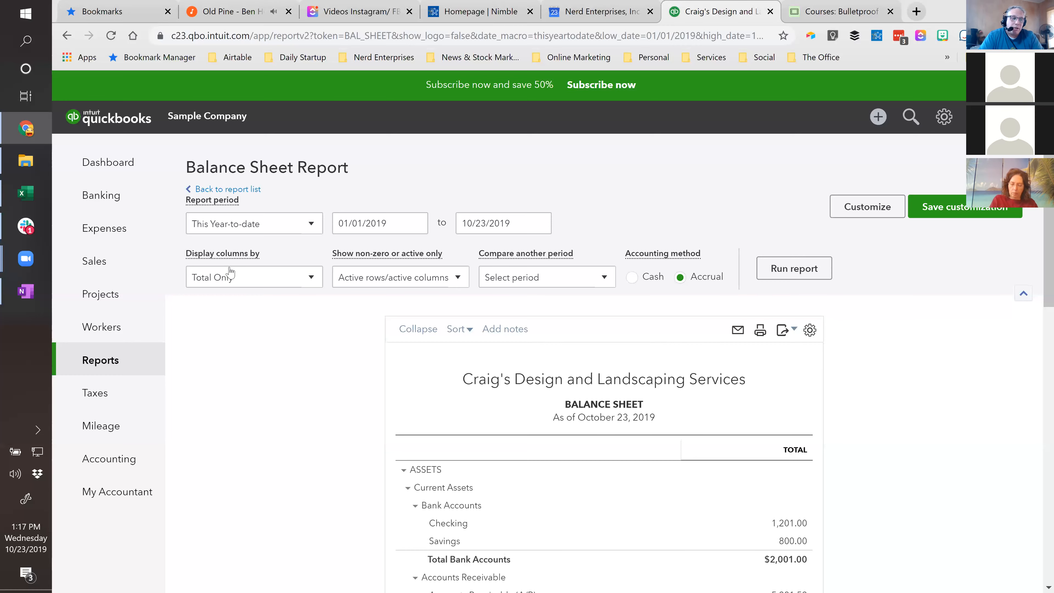
- Switch to the Airtable Courses base and select the Balance Sheet lesson under Management Reports
left_click(834, 11)
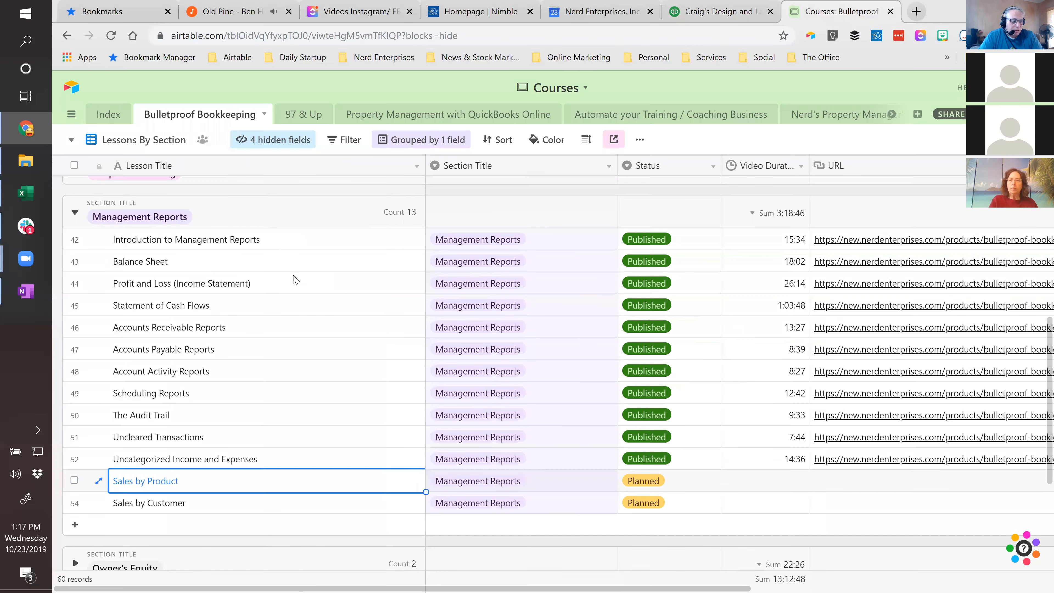
left_click(179, 265)
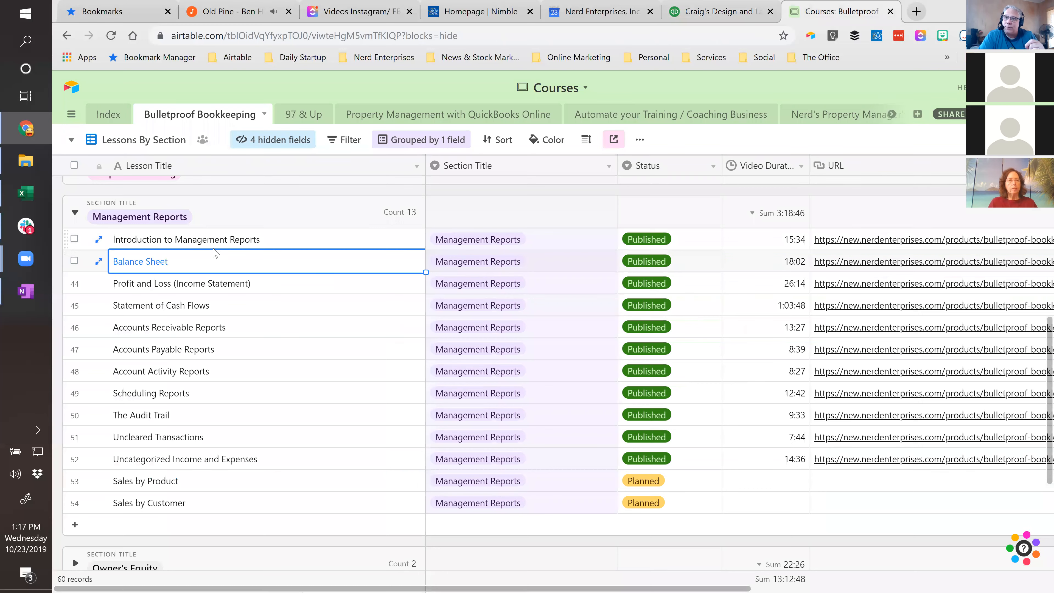
- Return to QuickBooks, drill into the Checking amount on the Balance Sheet, and reopen the report from the favorites list
left_click(717, 10)
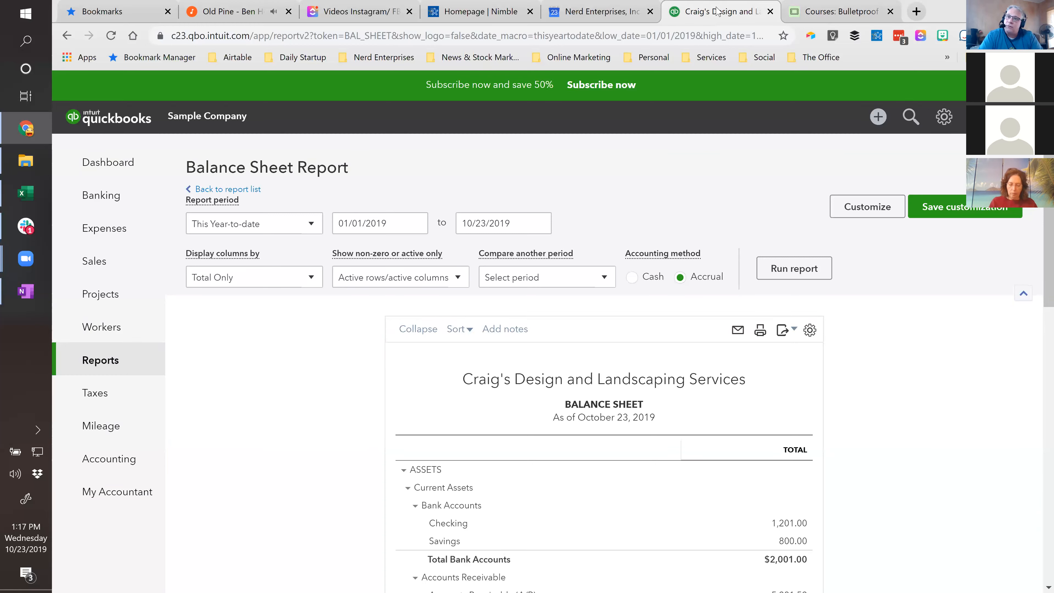
scroll(632, 260, "down", 5)
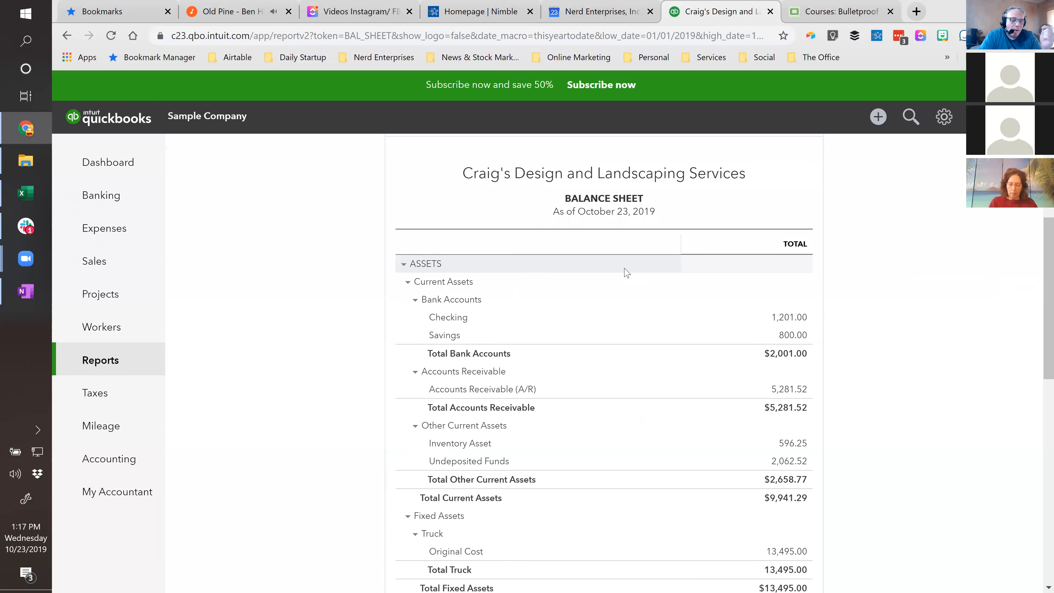
left_click(793, 321)
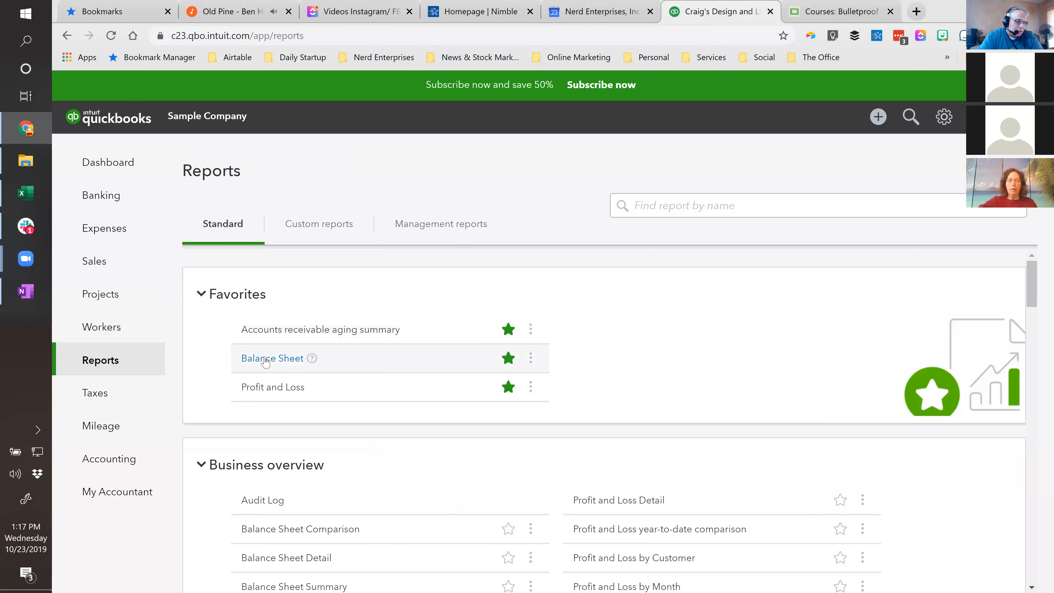
left_click(266, 359)
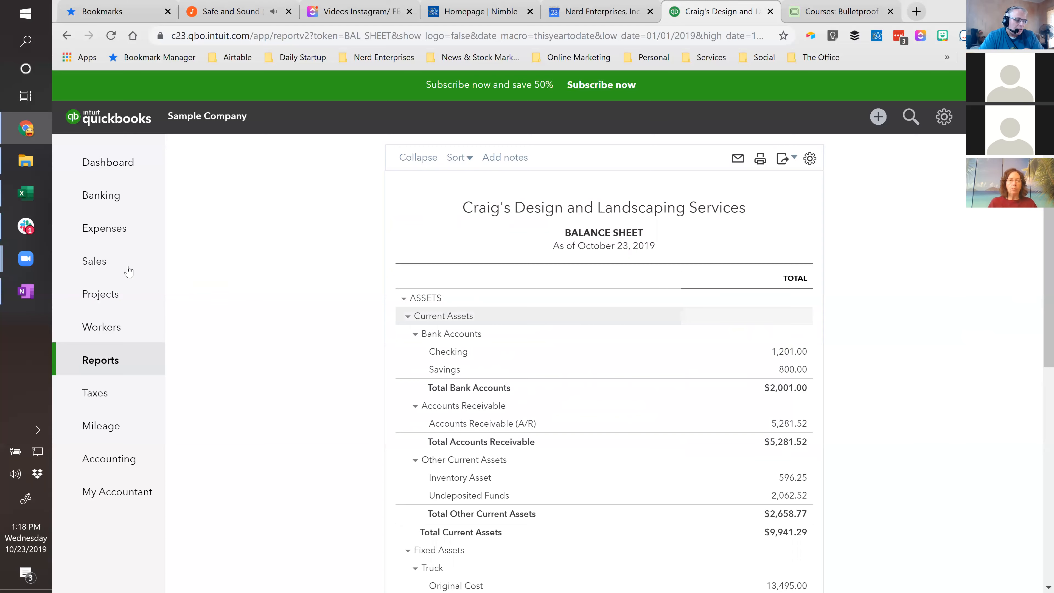
- Open the Banking page and review the Checking account's balances and its transactions awaiting review
left_click(87, 203)
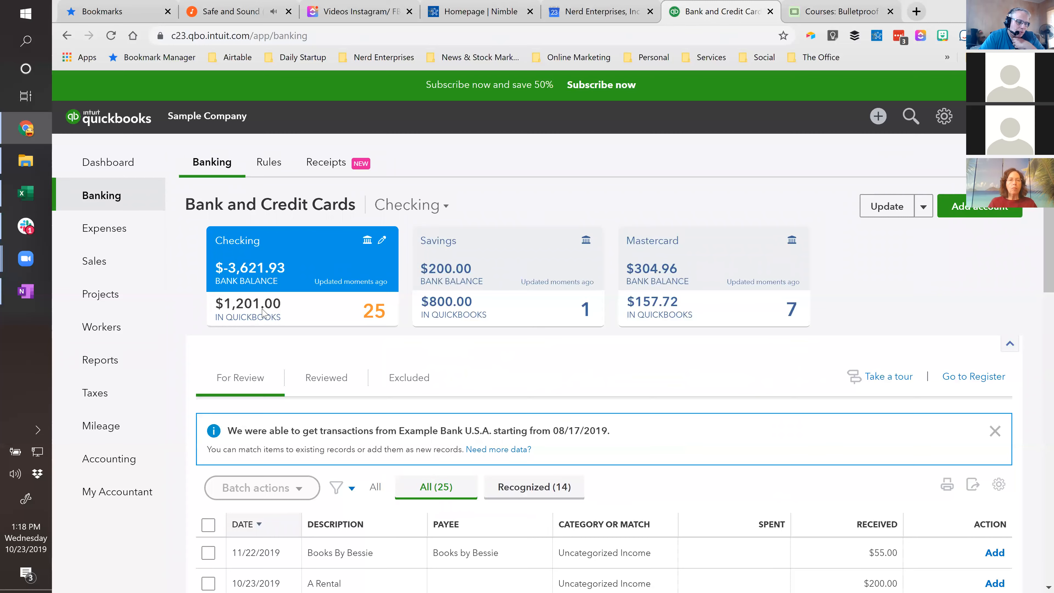
scroll(263, 321, "down", 1)
scroll(262, 322, "down", 1)
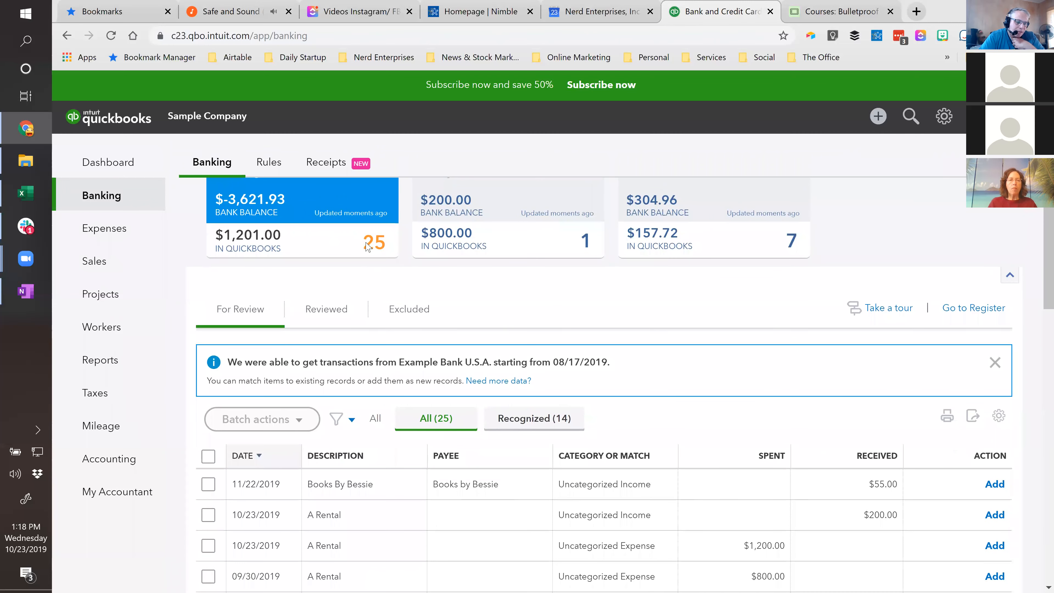
scroll(337, 289, "up", 2)
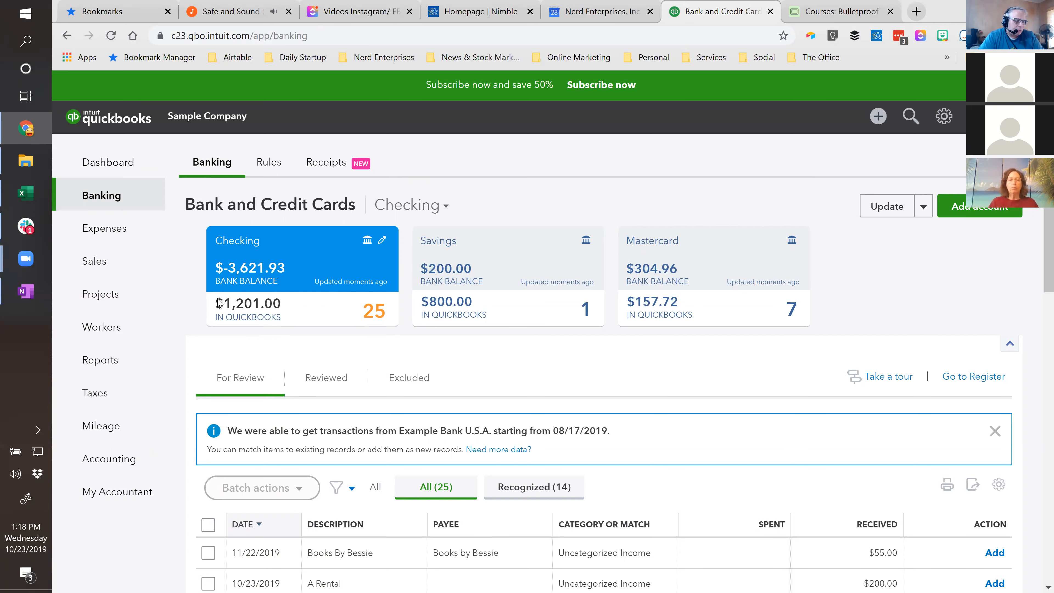
- Go back to the Balance Sheet report and examine its assets section and report options
left_click(86, 367)
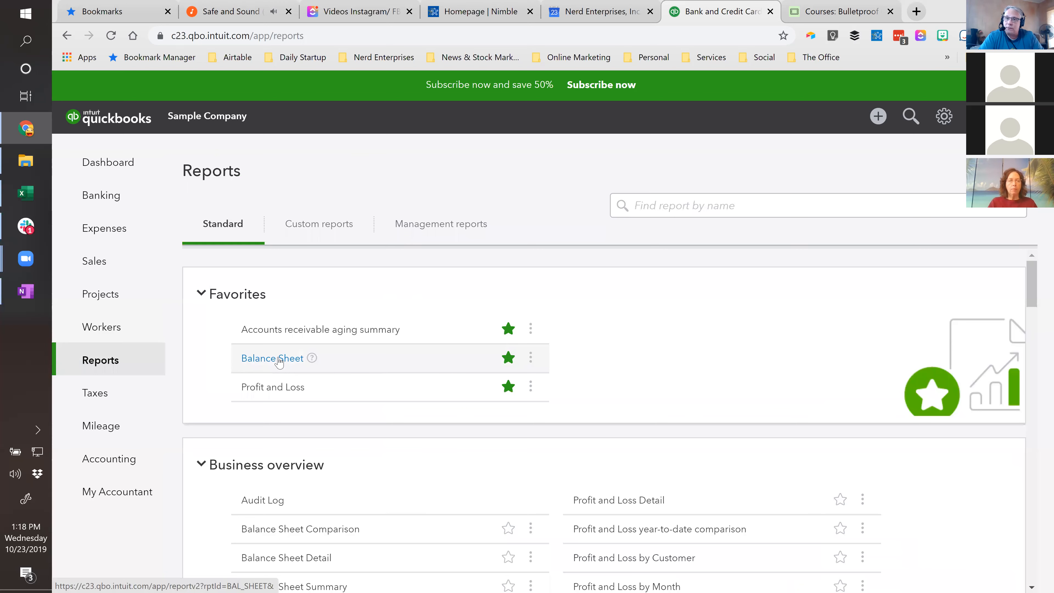
left_click(279, 359)
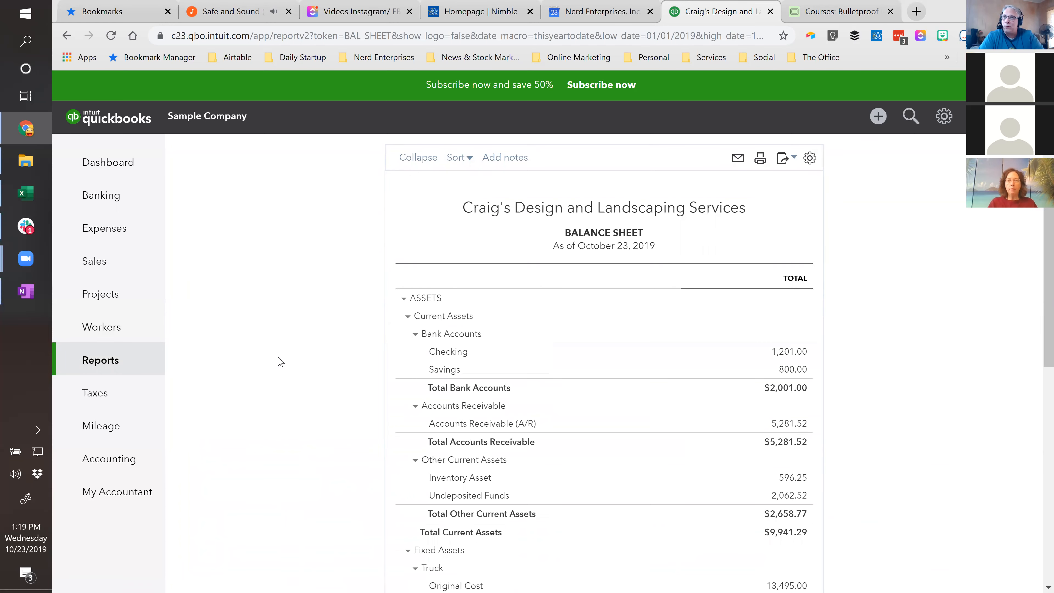
scroll(290, 415, "down", 2)
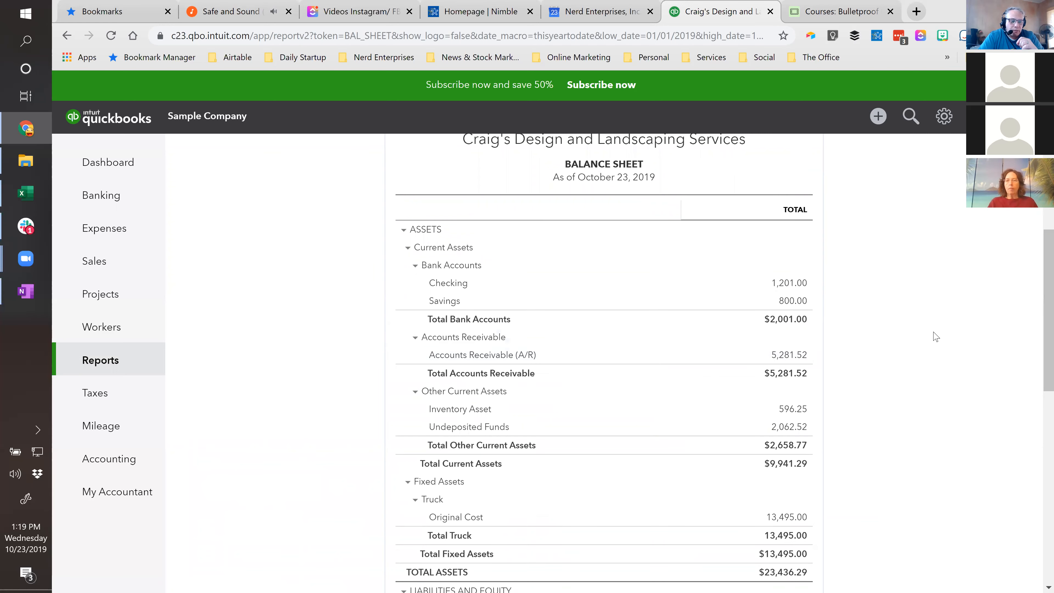
scroll(935, 337, "up", 3)
scroll(935, 337, "up", 1)
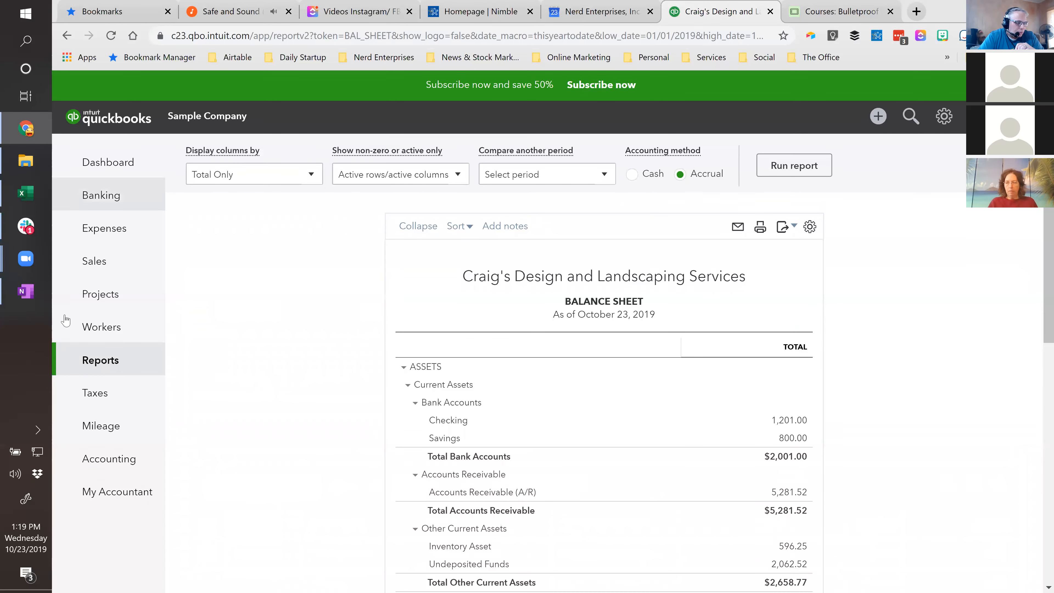
- Return to the report list, view the Custom reports, and go back to the Standard reports
left_click(95, 368)
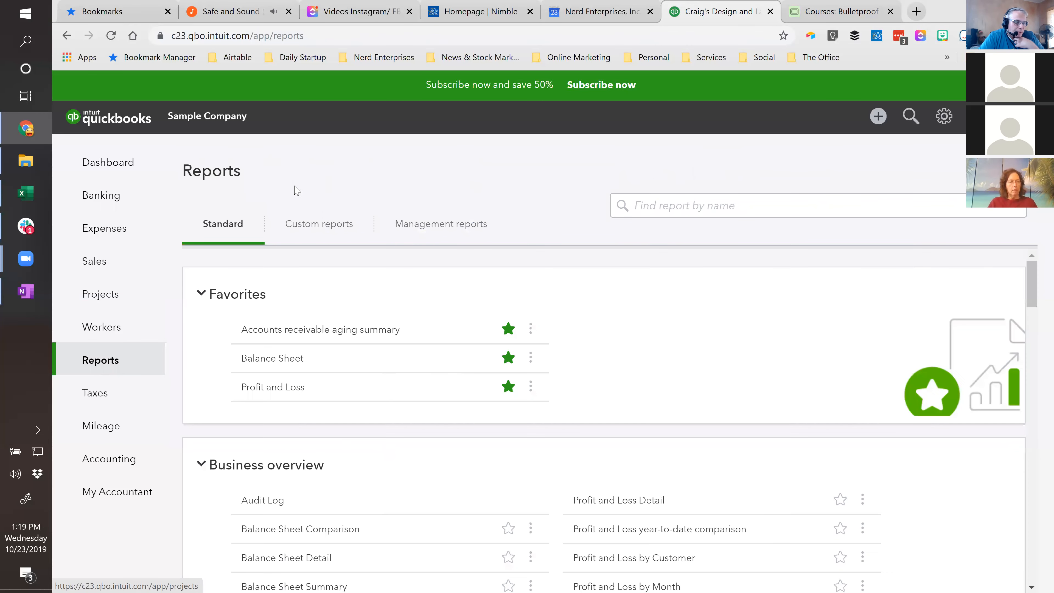
left_click(301, 227)
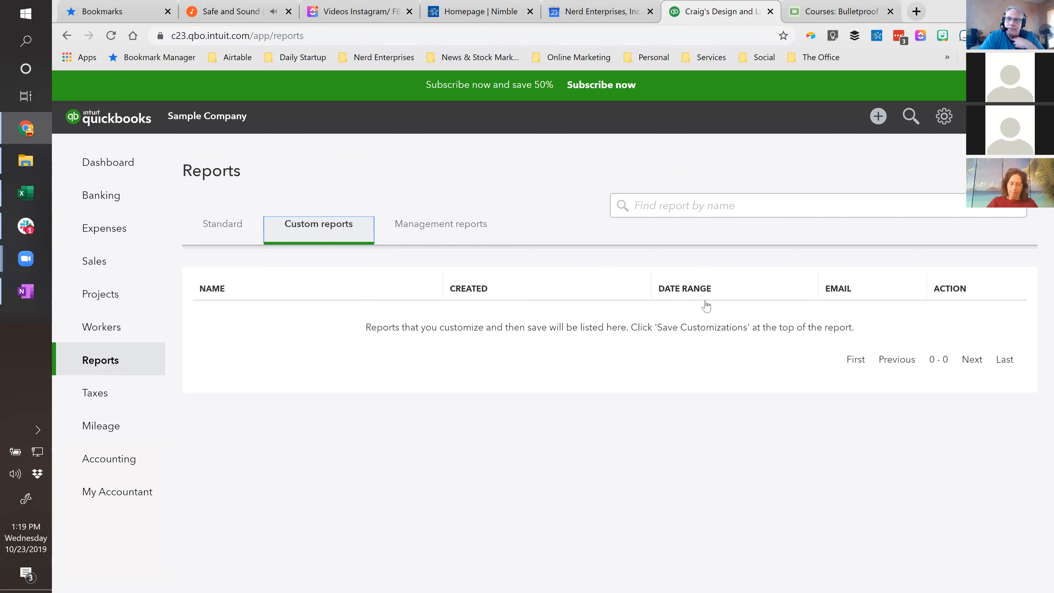
left_click(211, 227)
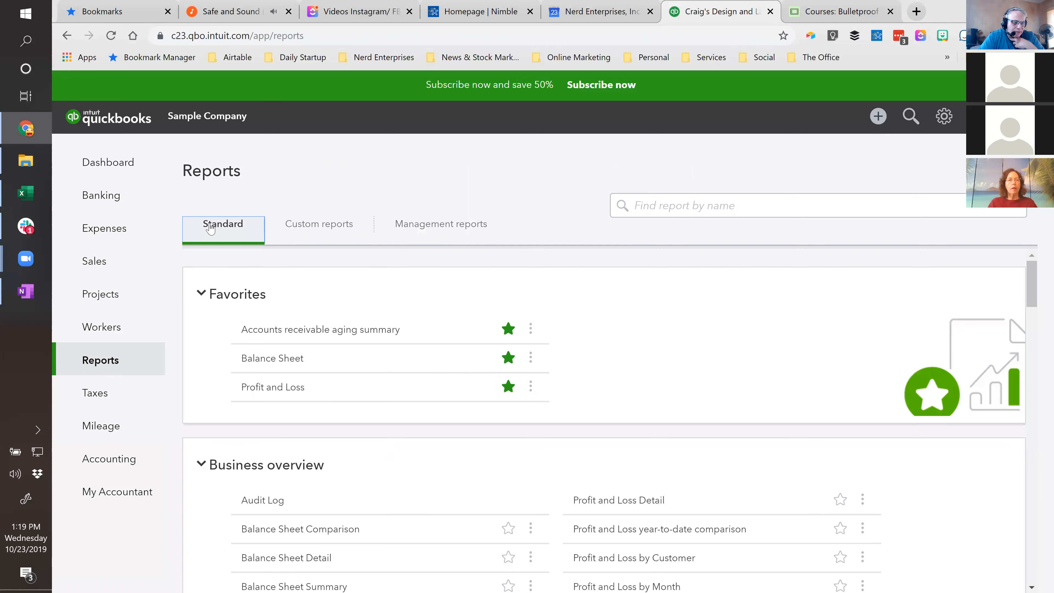
- Open the Balance Sheet report, run it with columns displayed by Months, and look over the monthly asset figures
left_click(275, 361)
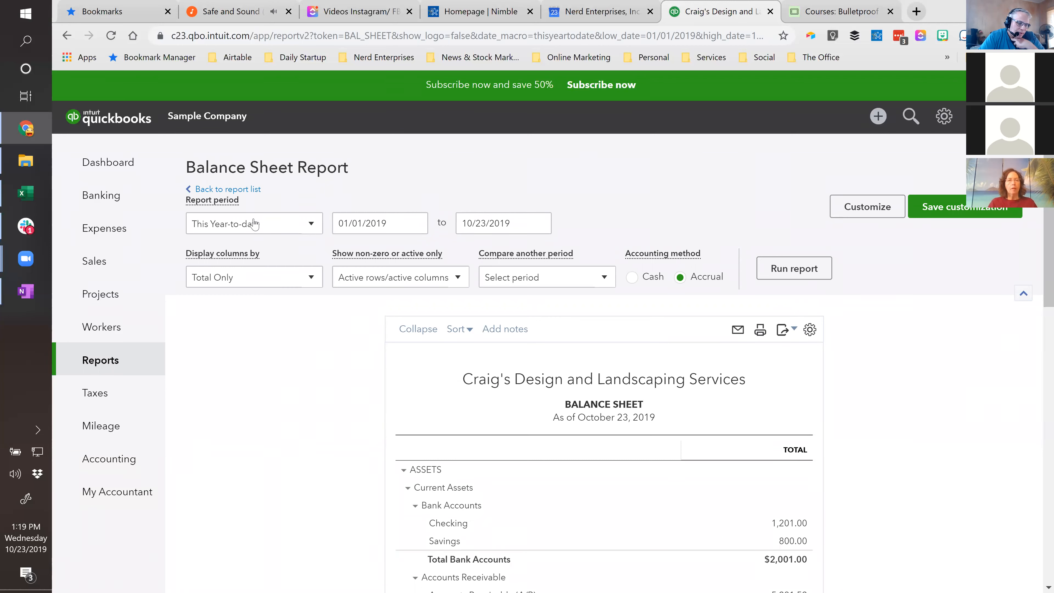
left_click(296, 277)
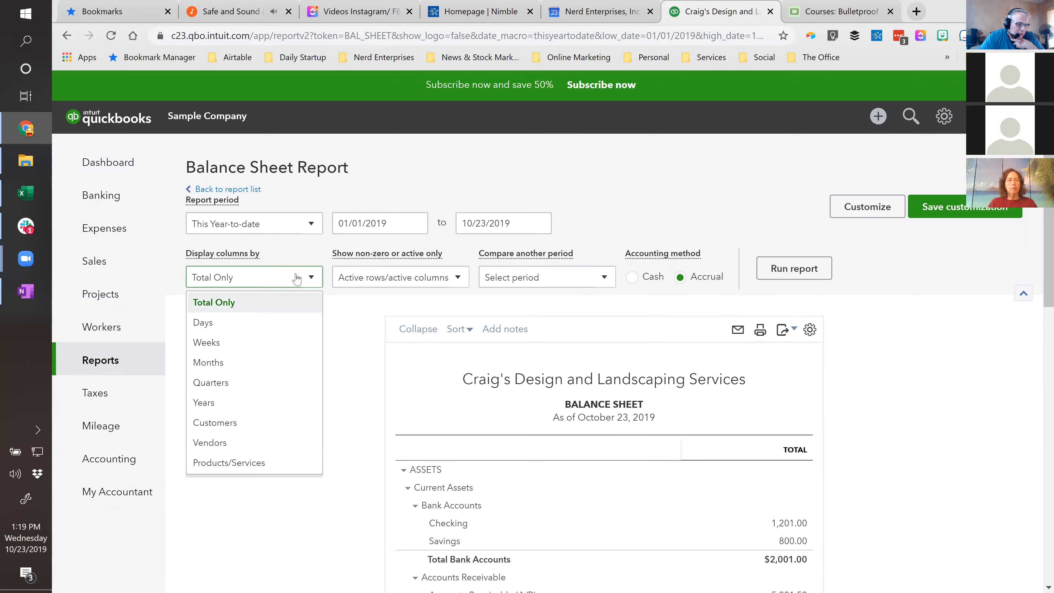
left_click(216, 364)
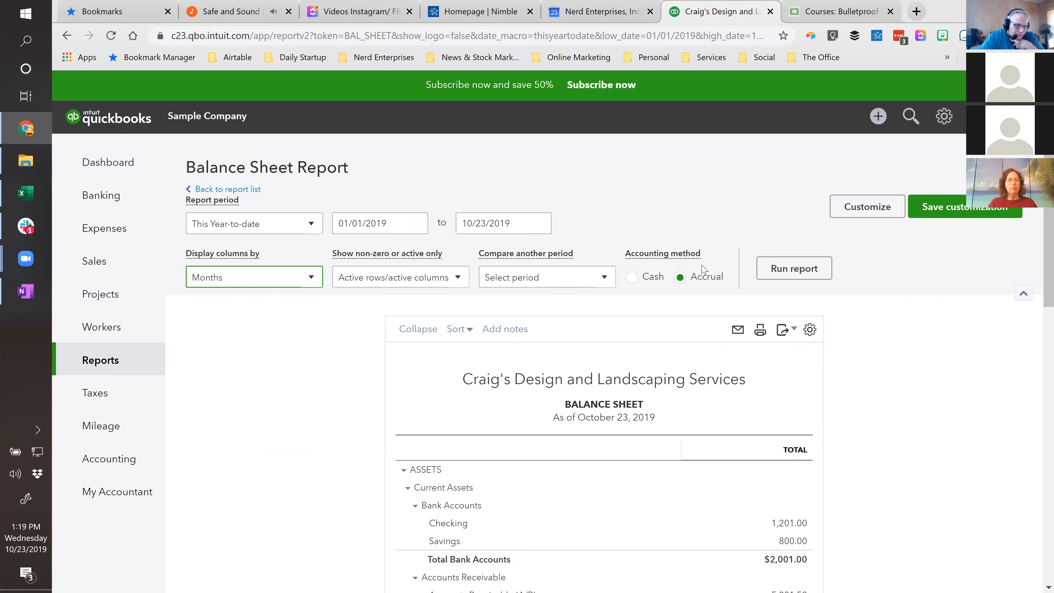
left_click(814, 274)
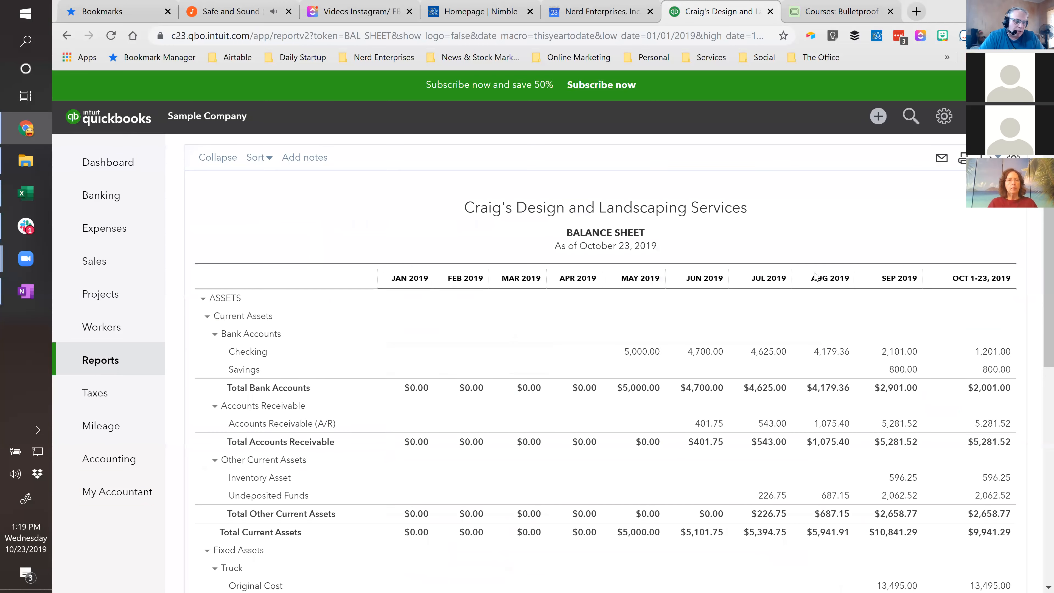
scroll(266, 233, "up", 3)
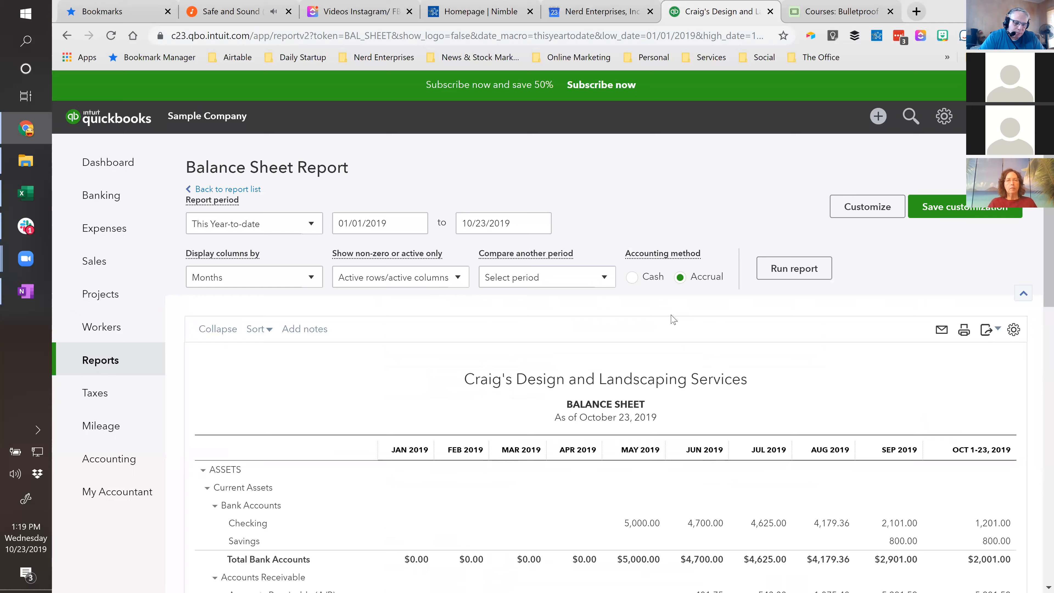
scroll(672, 320, "down", 5)
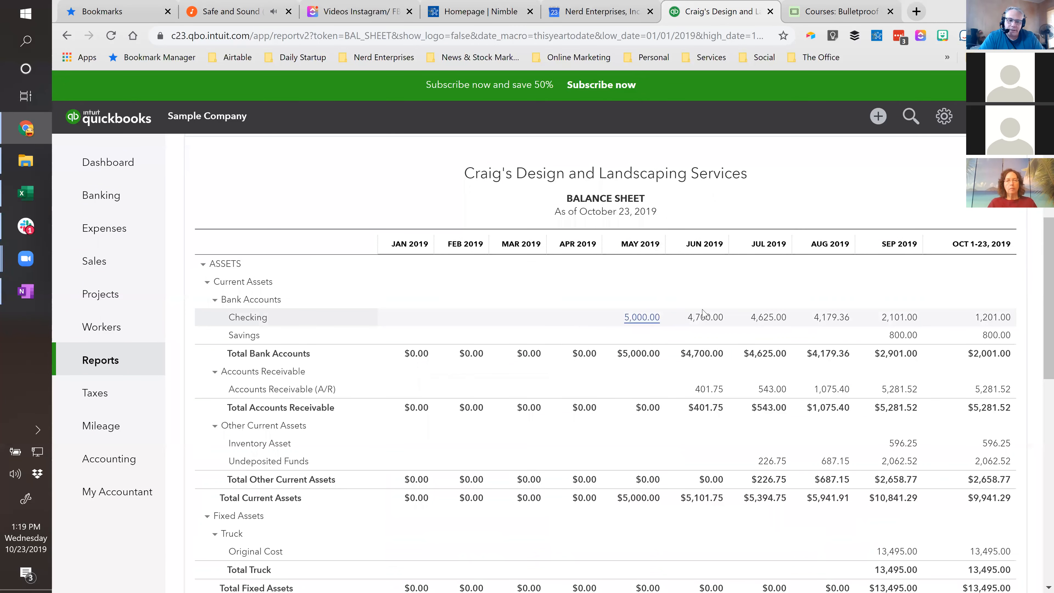
scroll(867, 328, "up", 5)
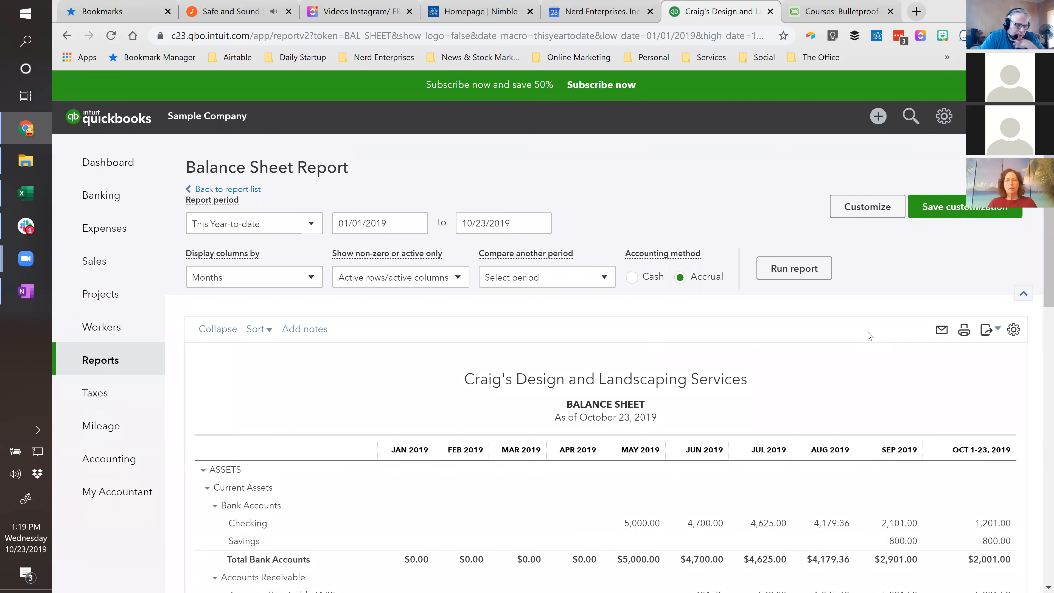
- Set the report period to This Year-to-last-month, rerun the Balance Sheet, and review its assets section
left_click(307, 224)
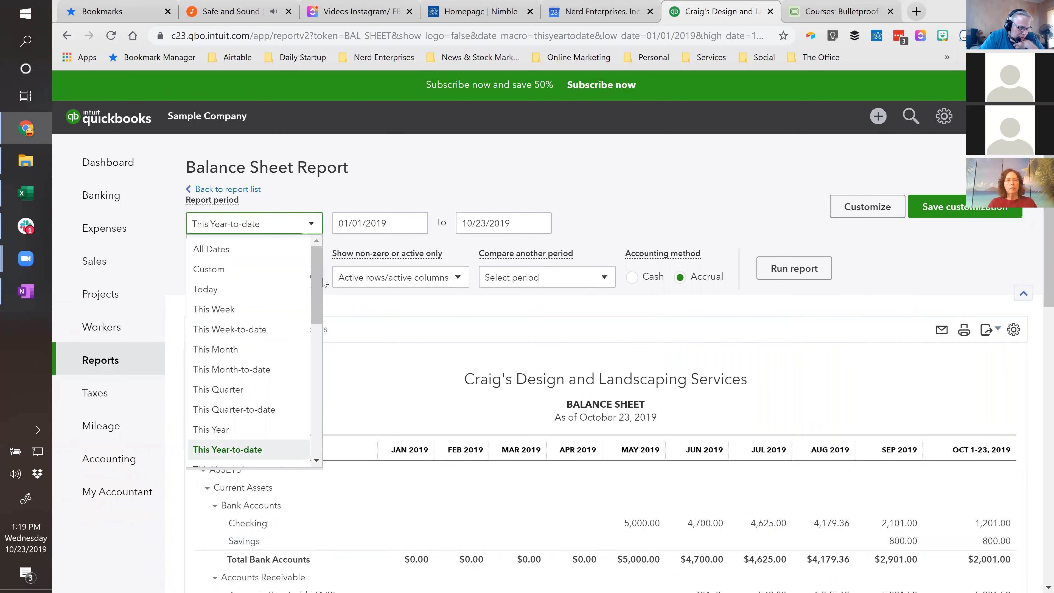
scroll(274, 354, "down", 3)
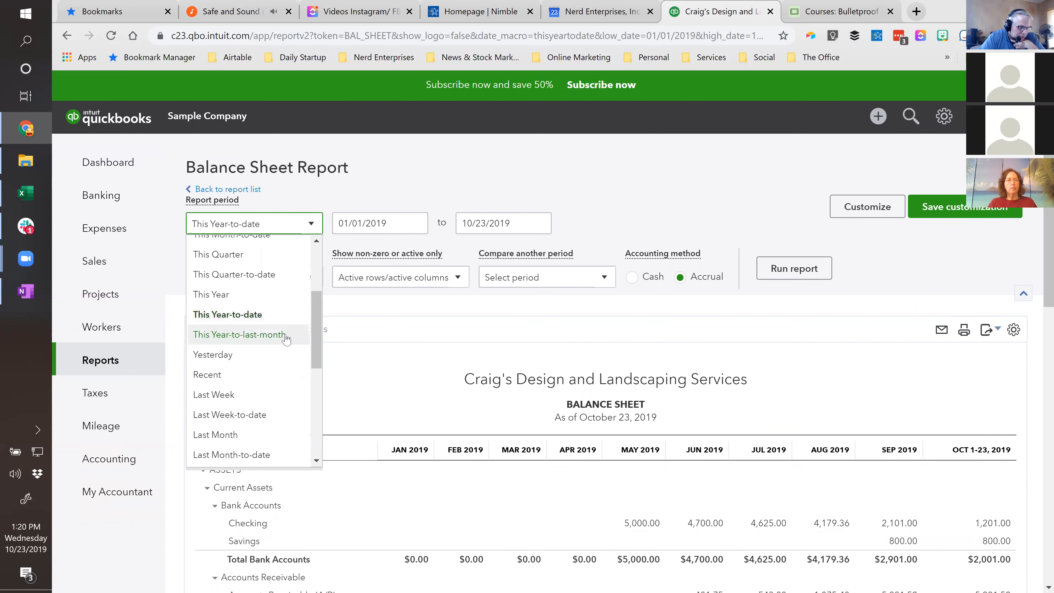
left_click(270, 337)
left_click(794, 270)
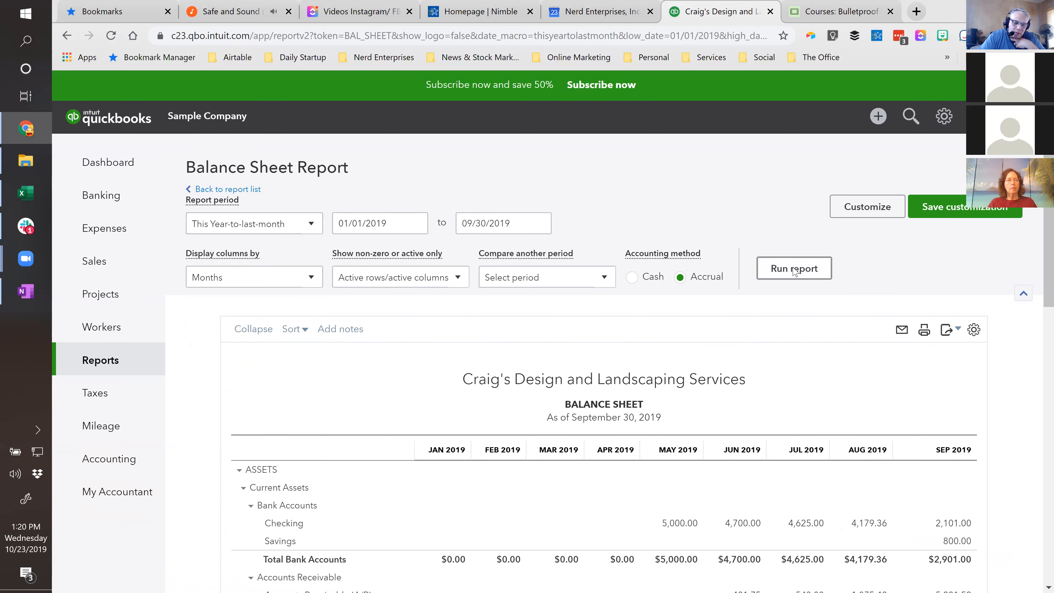
scroll(794, 272, "down", 4)
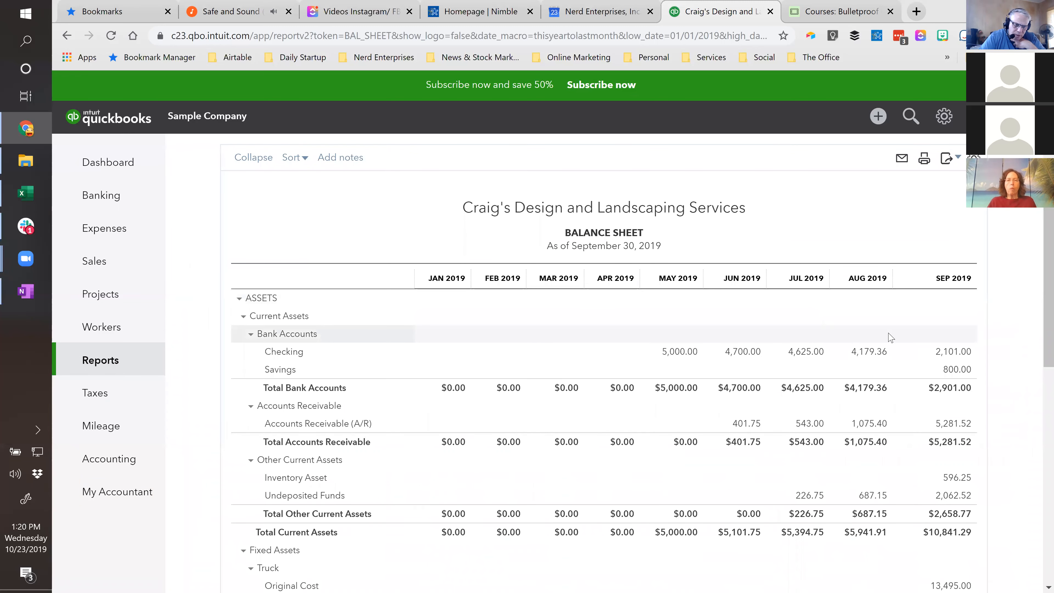
scroll(891, 337, "down", 2)
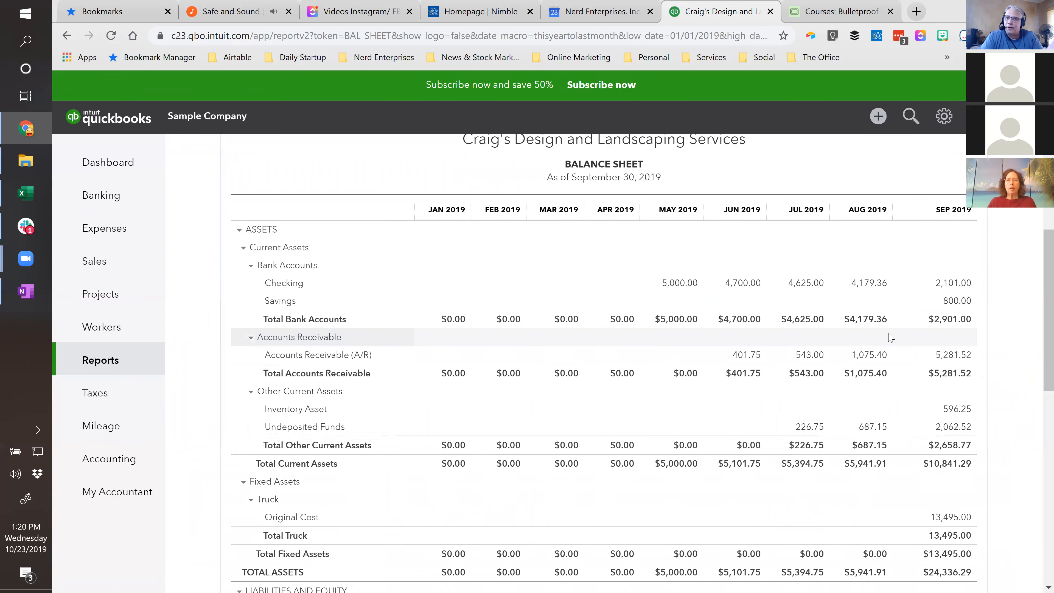
scroll(890, 337, "up", 6)
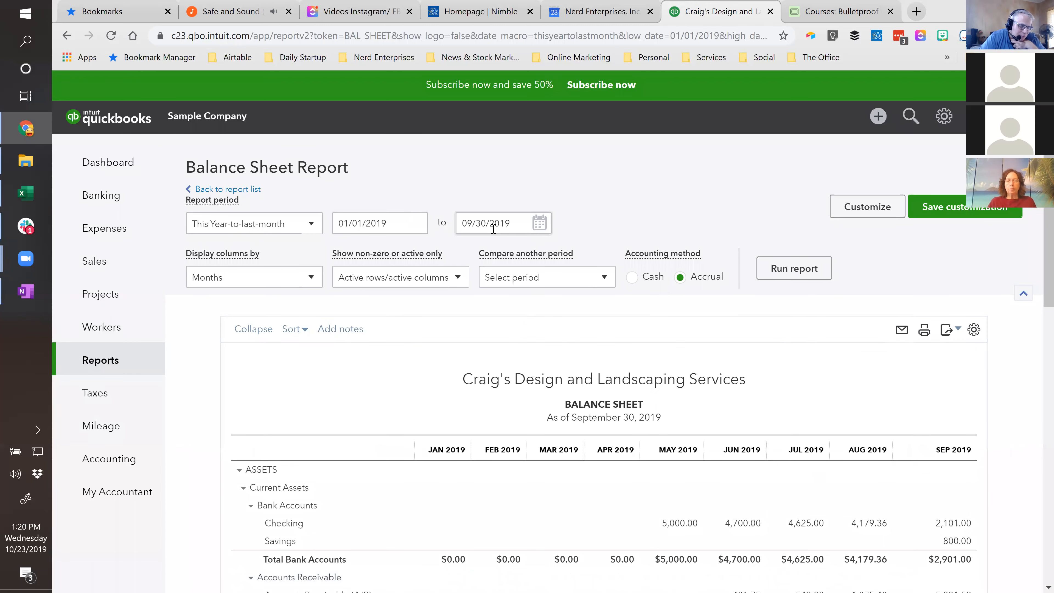
- Set the report period to This Year-to-date and rerun the Balance Sheet
left_click(253, 224)
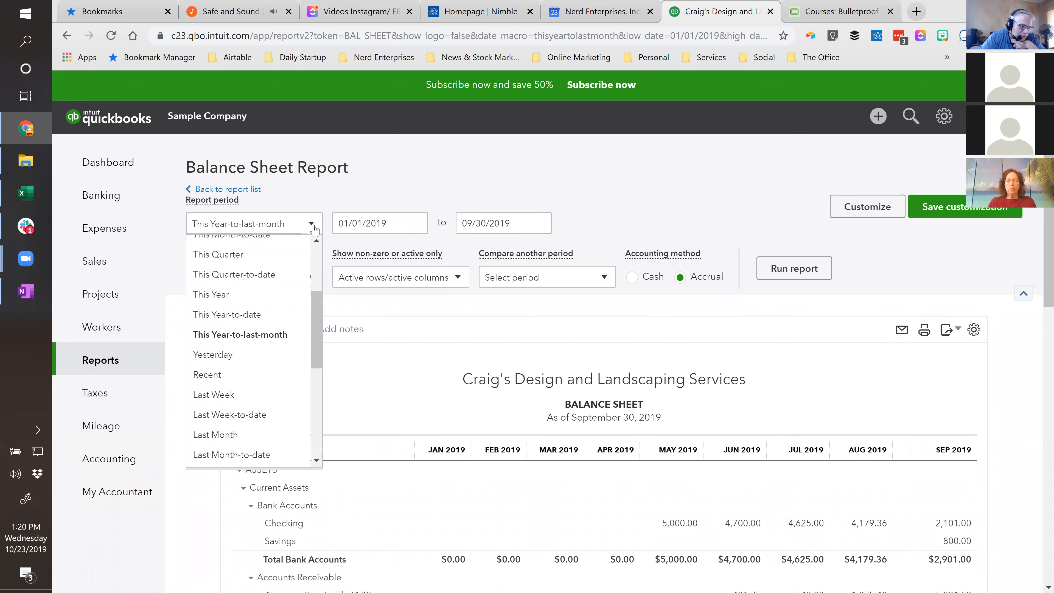
left_click(231, 316)
left_click(794, 269)
- Examine the monthly asset balances on the Balance Sheet, especially the Checking and Savings amounts for the current month
scroll(795, 278, "down", 4)
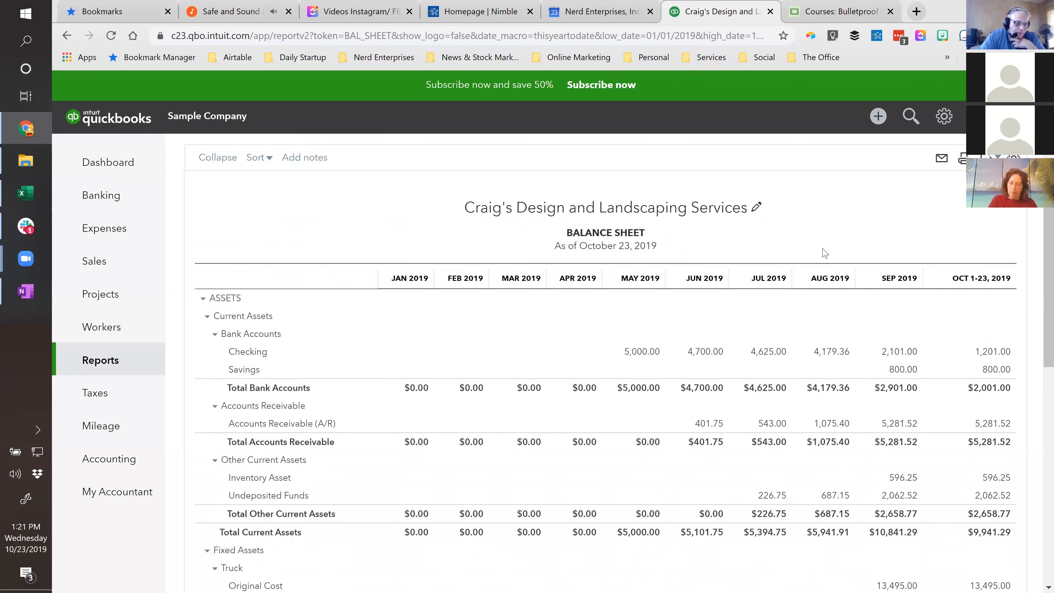
scroll(824, 253, "up", 3)
scroll(825, 253, "up", 1)
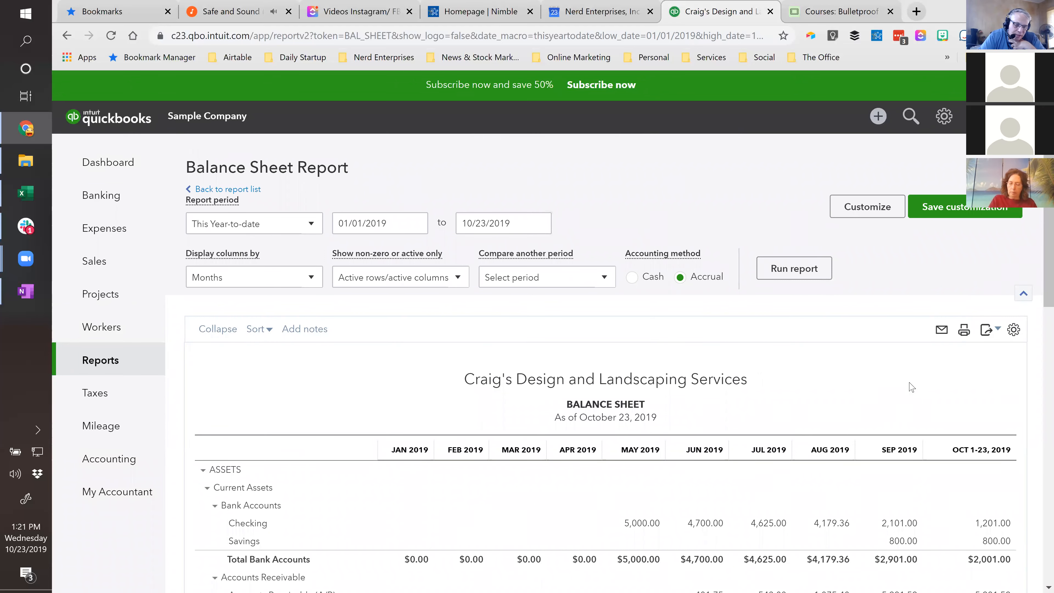
scroll(909, 384, "down", 3)
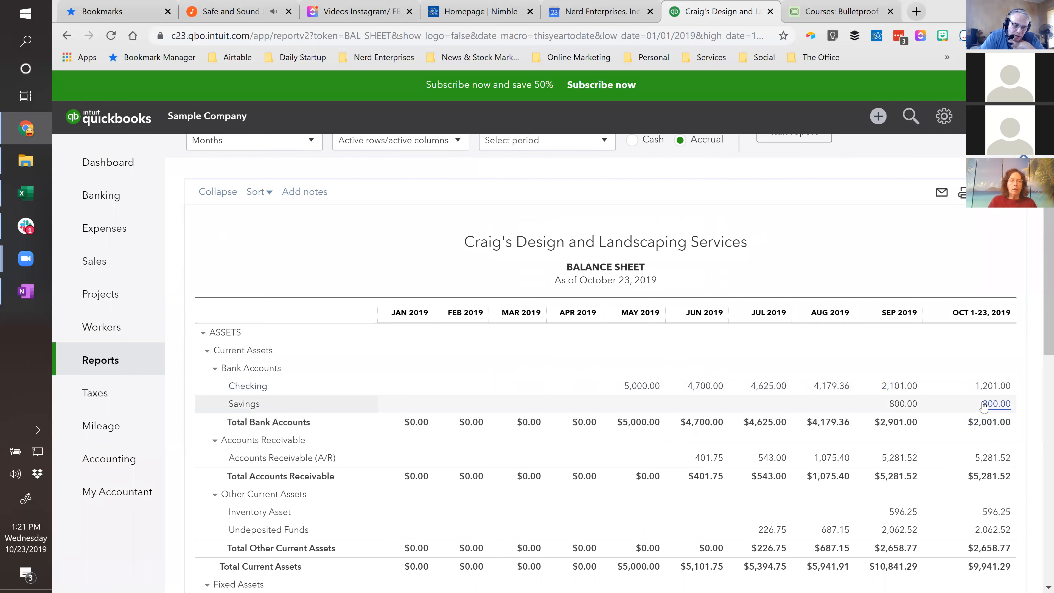
scroll(984, 407, "down", 2)
scroll(983, 395, "up", 5)
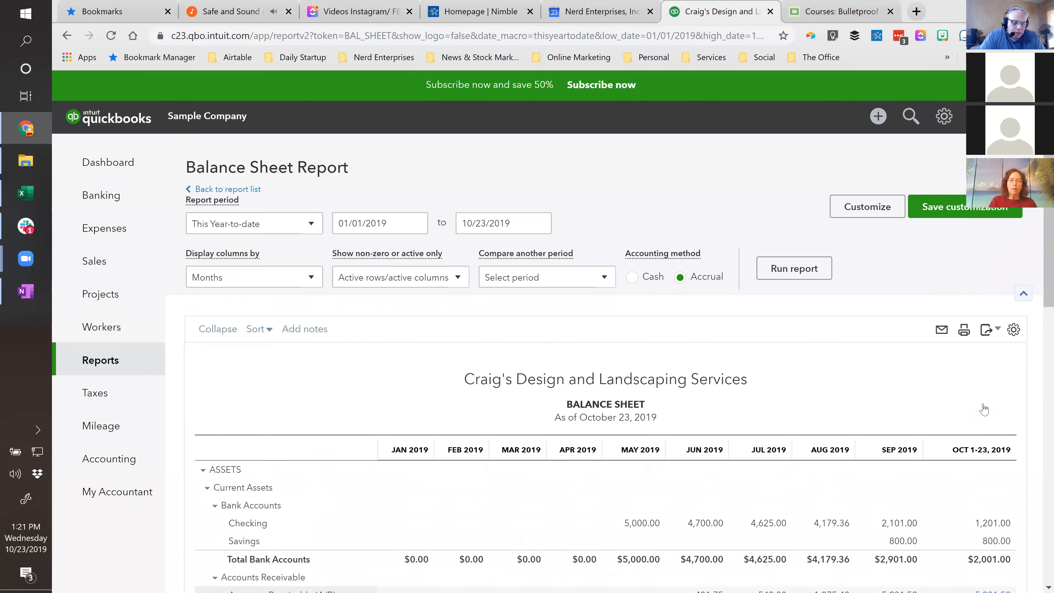
scroll(982, 392, "down", 3)
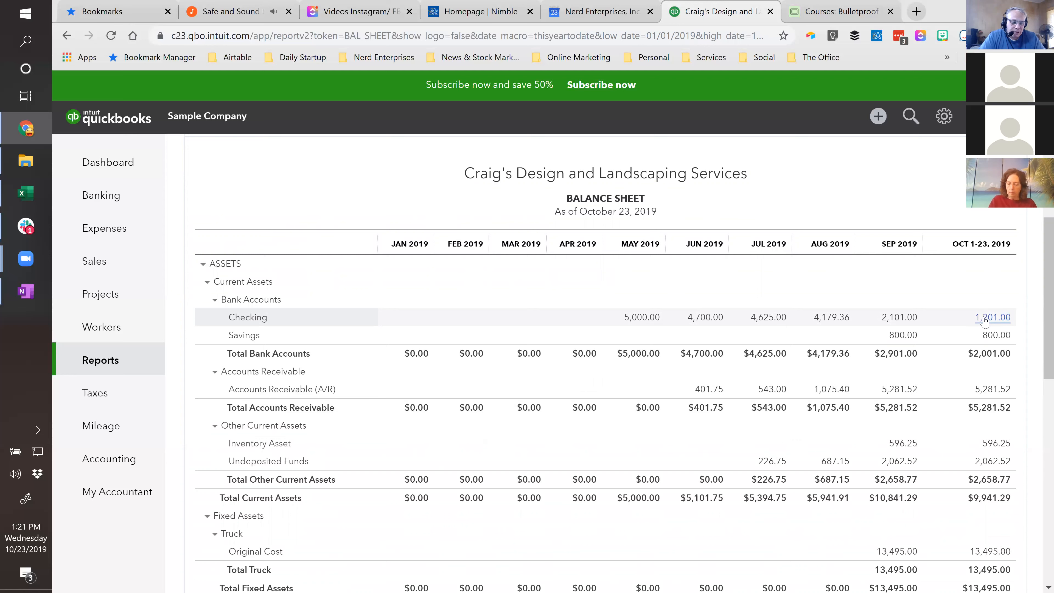
mouse_move(98, 196)
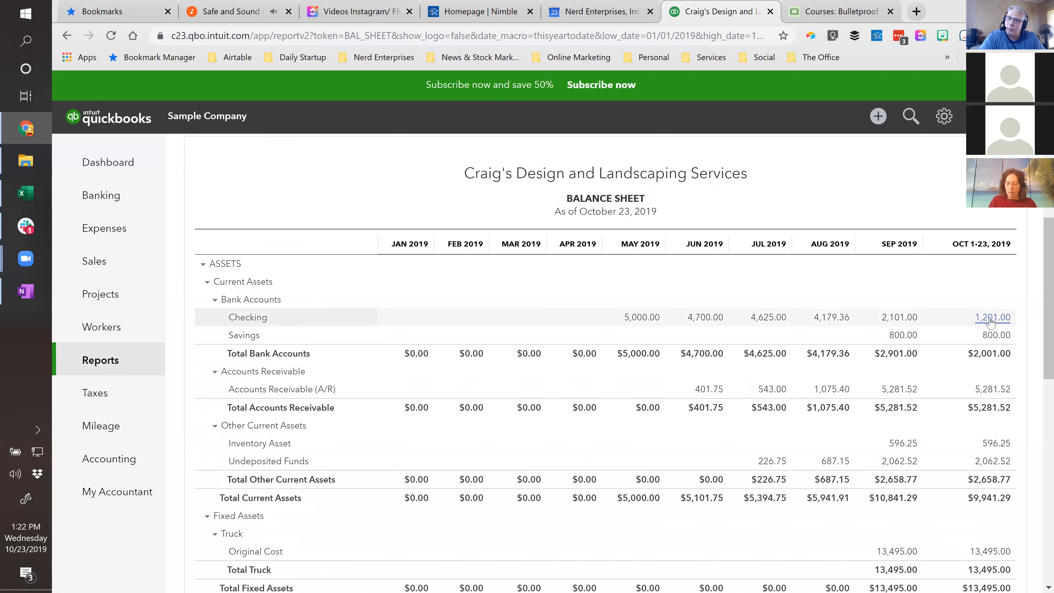
- Change the report title in the Balance Sheet's header to "Balance Sheet - Weekly"
scroll(991, 321, "up", 5)
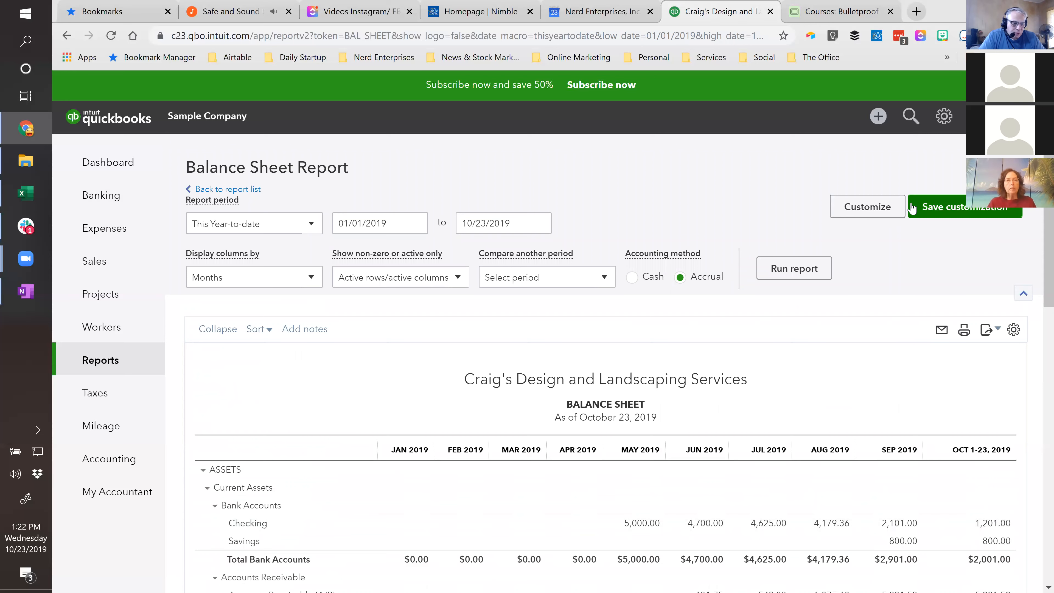
left_click(619, 405)
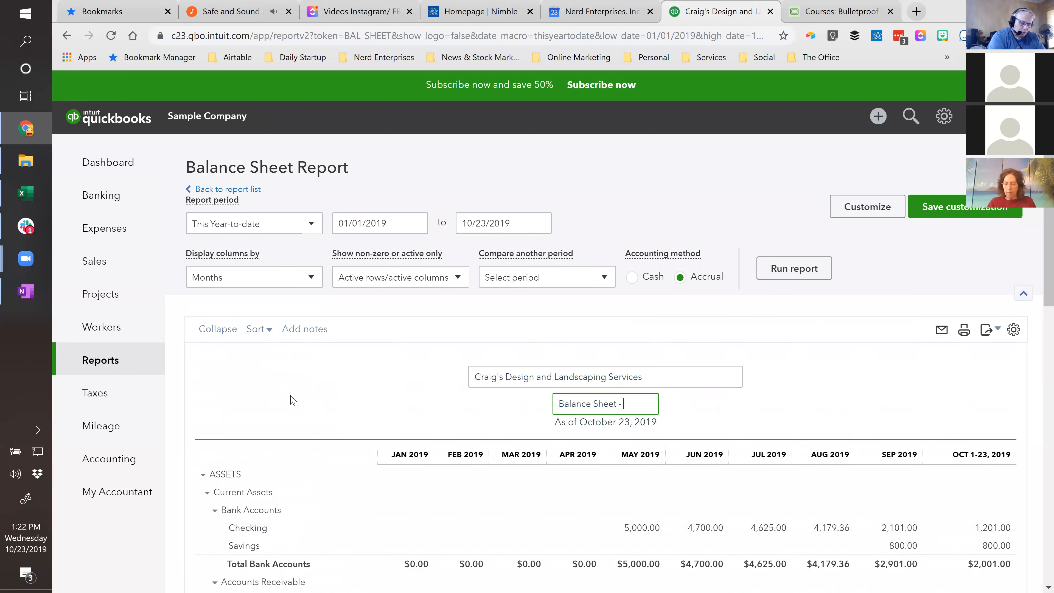
type("- Weekly")
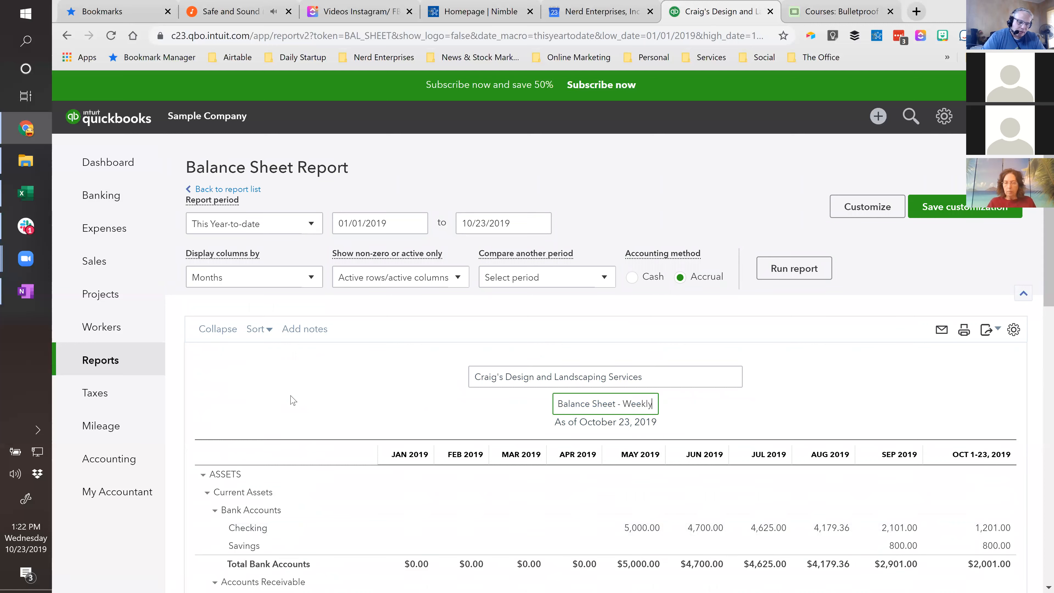
left_click(794, 400)
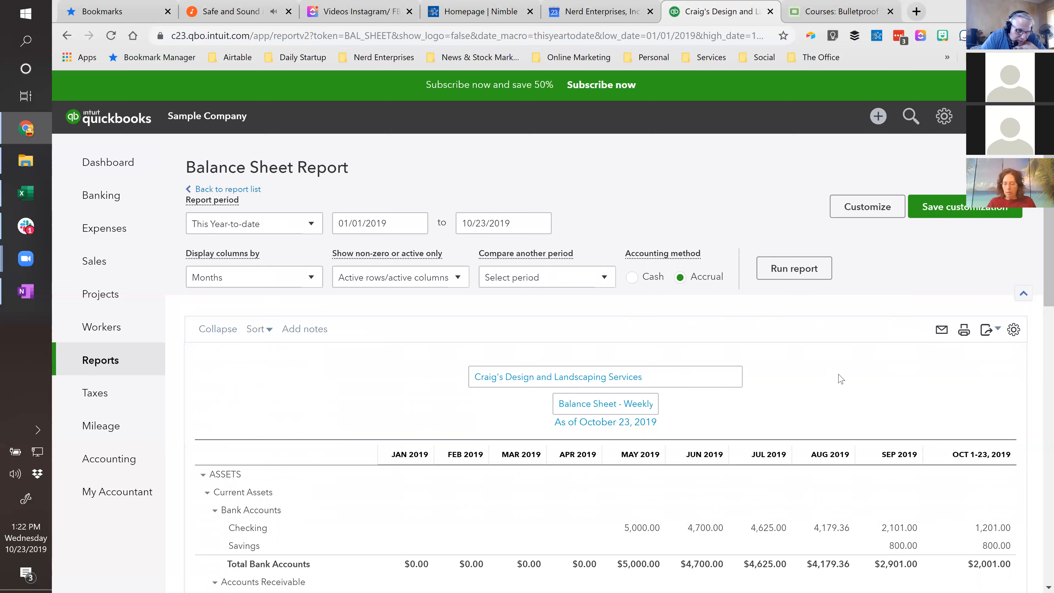
left_click(640, 402)
double_click(642, 403)
left_click(652, 405)
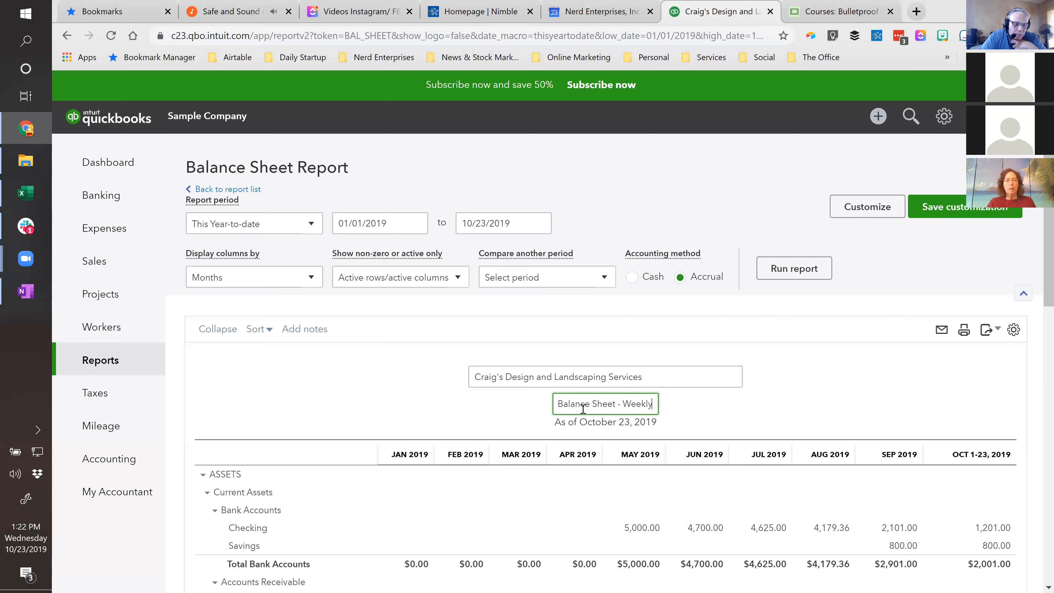
- Start saving the customization as "Balance Sheet - Weekly" and add it to a new group named "Weekly Management Reports"
left_click(953, 211)
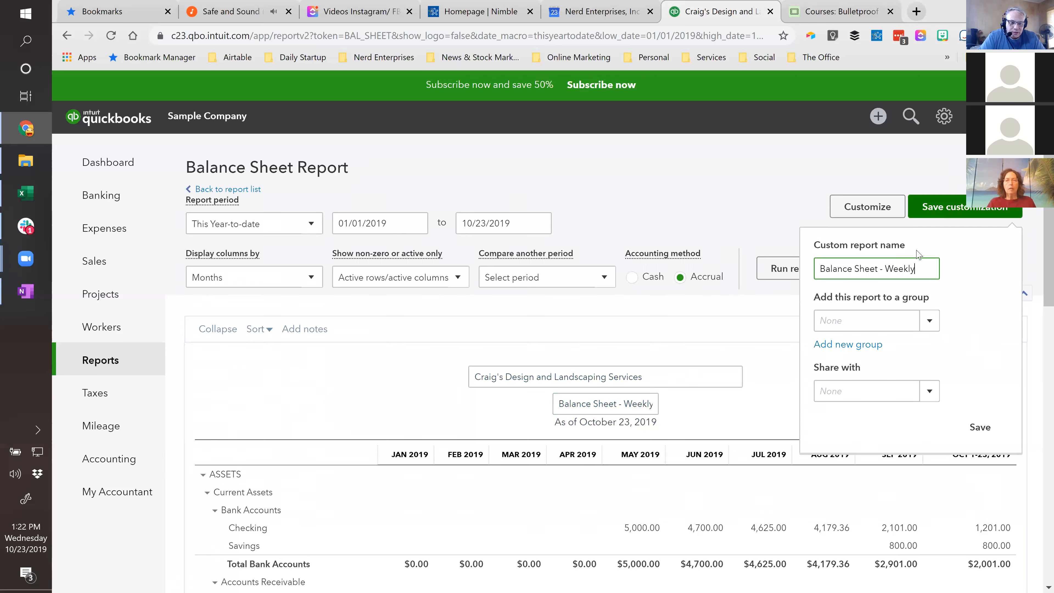
left_click_drag(875, 269, 692, 265)
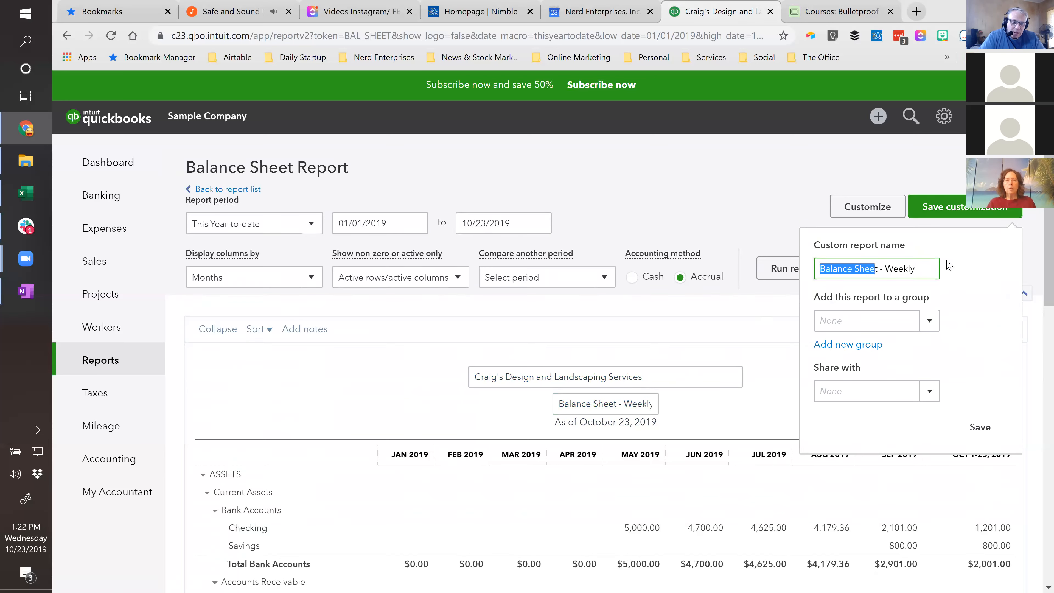
left_click(961, 269)
left_click(931, 325)
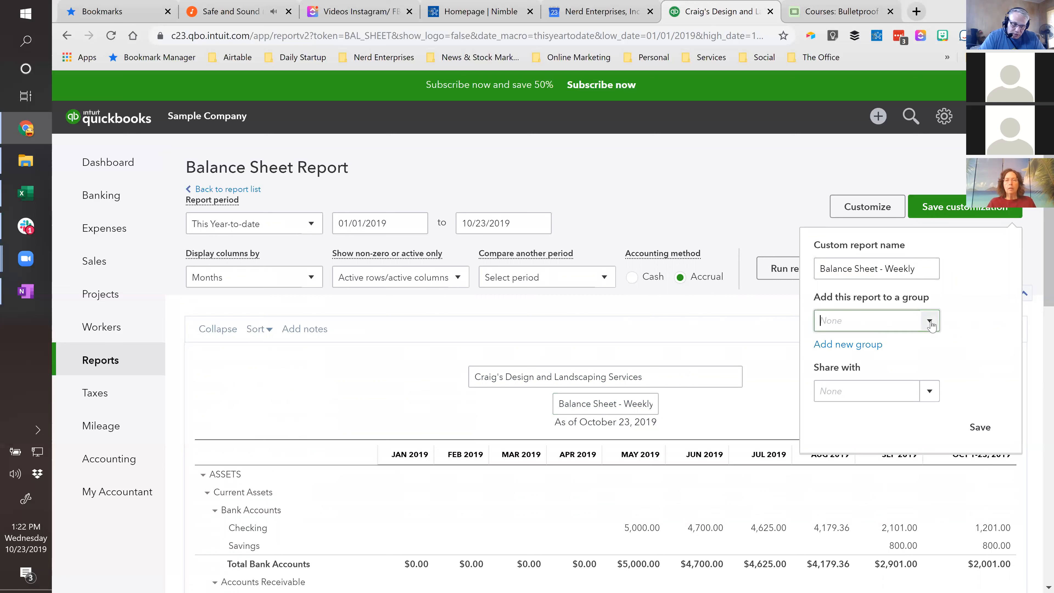
left_click(855, 348)
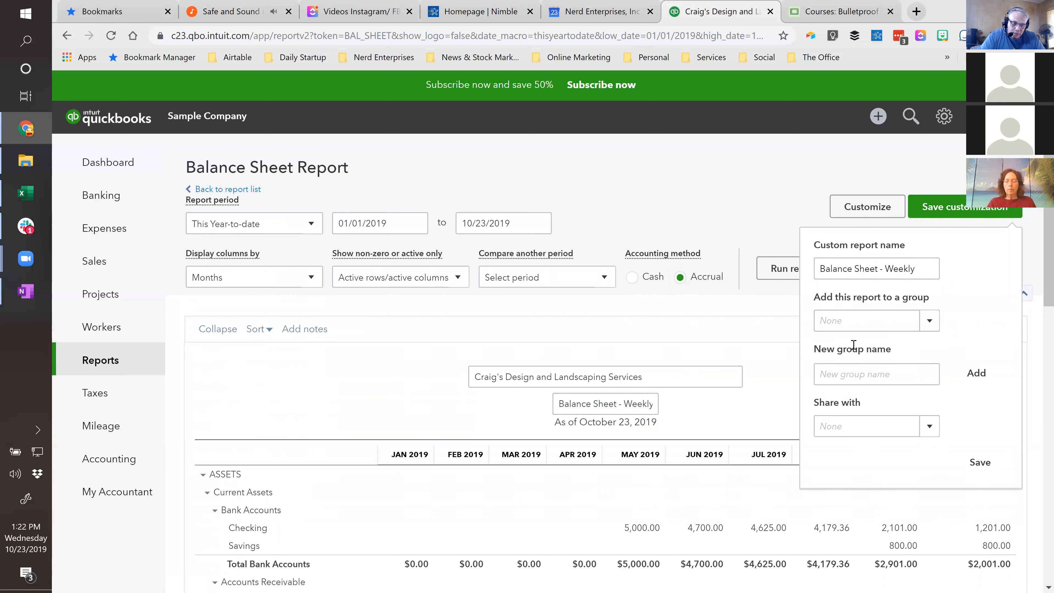
type("Weekly Reports")
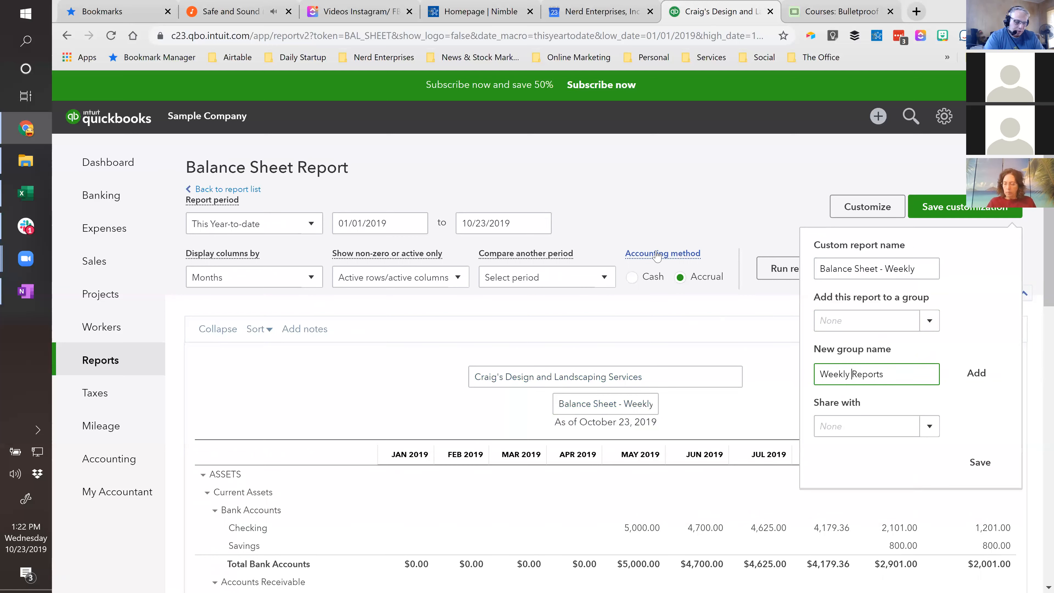
type("MAn")
key("BackSpace")
key("BackSpace")
type("ag")
key("BackSpace")
type("naga")
key("BackSpace")
type("ement")
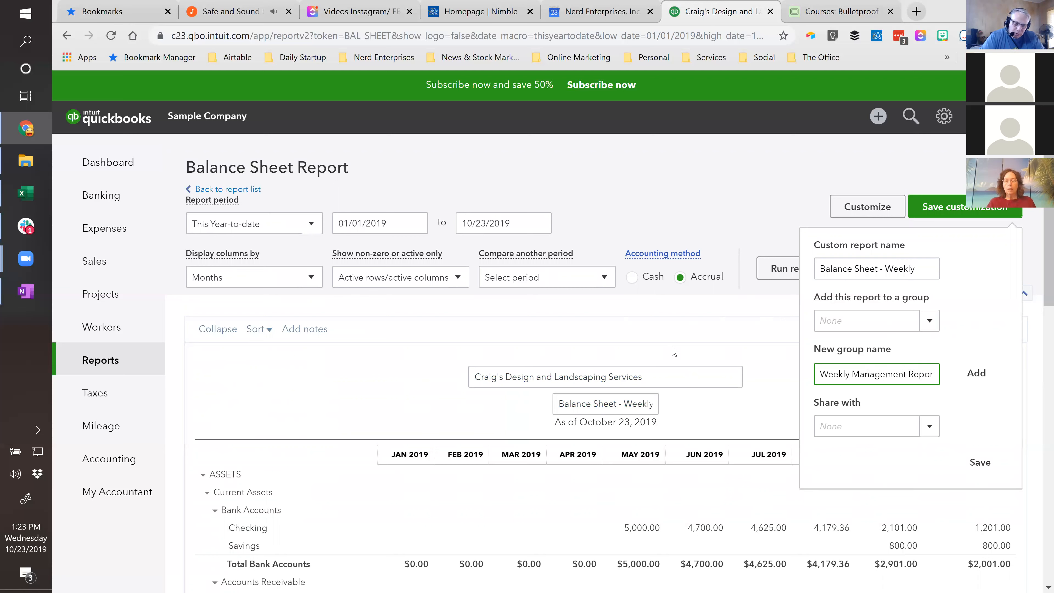
left_click(977, 373)
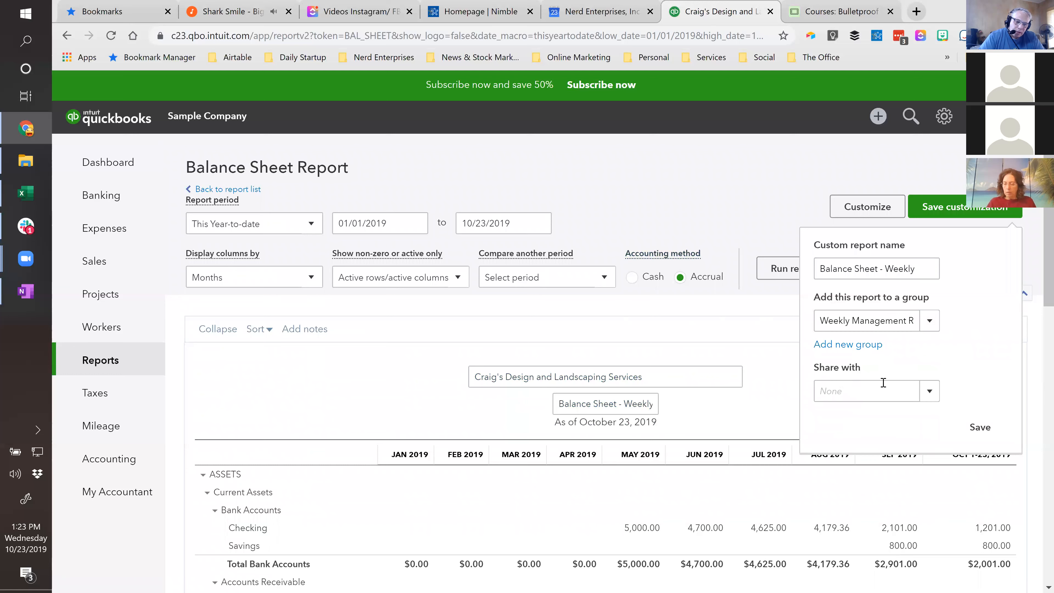
- Try to save the customized report with sharing set to All
left_click(929, 398)
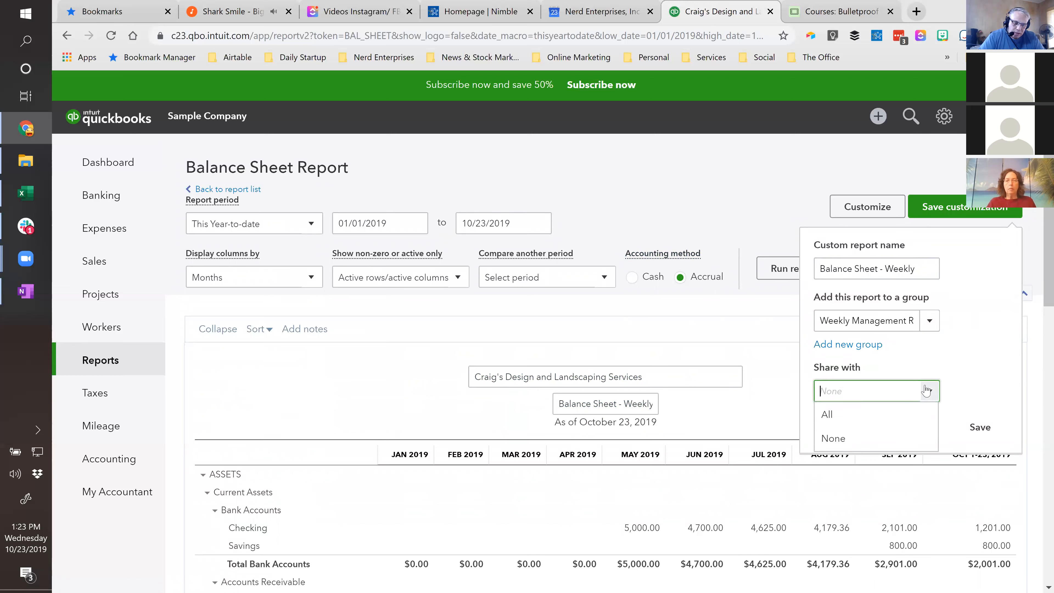
left_click(840, 416)
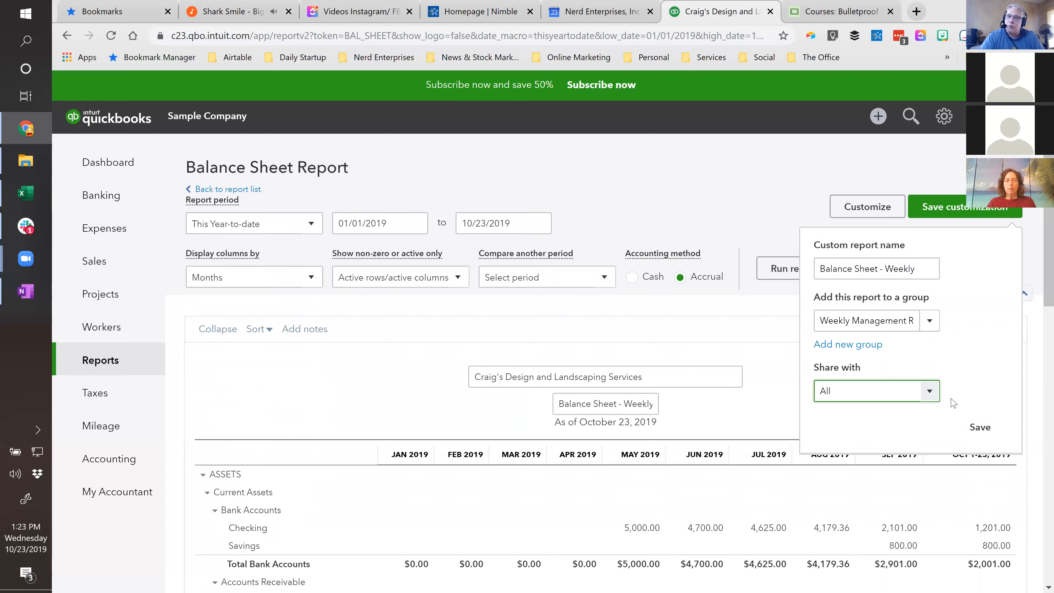
left_click(980, 429)
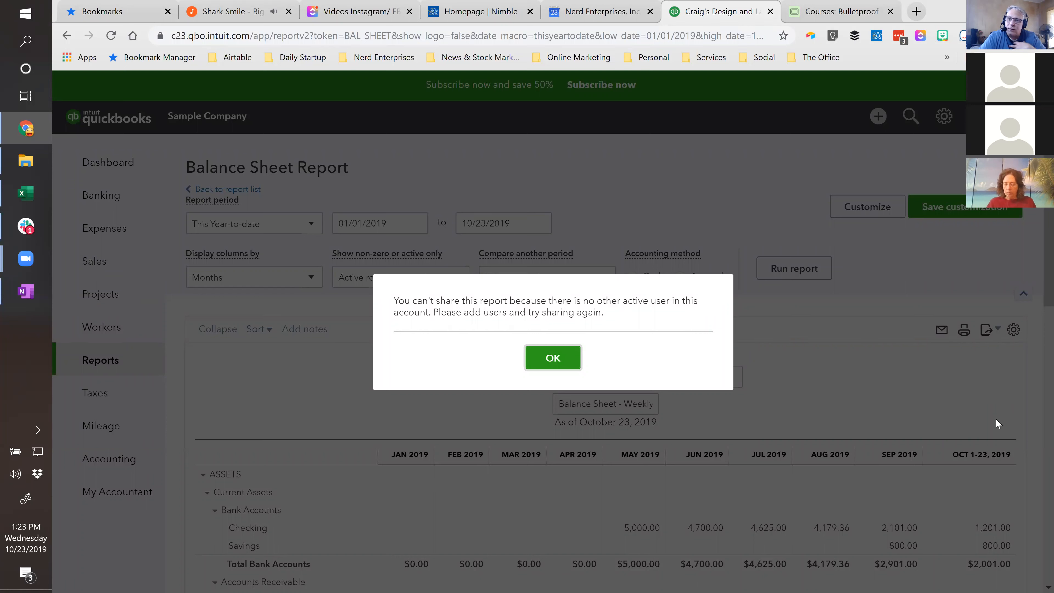
- Dismiss the sharing notice and save the "Balance Sheet - Weekly" customization in Weekly Management Reports with sharing set to None
left_click(429, 305)
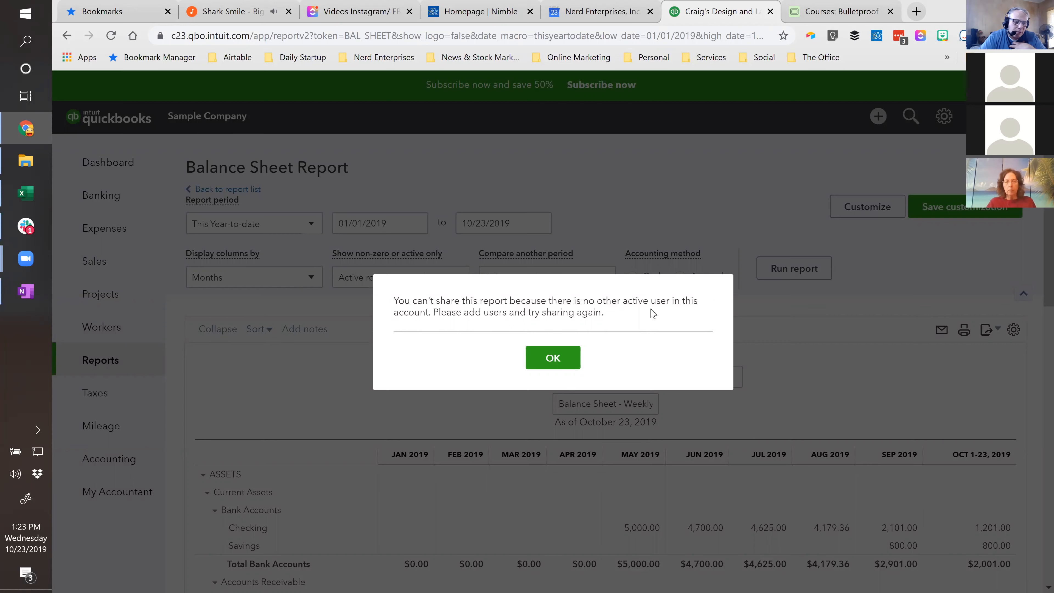
left_click(553, 360)
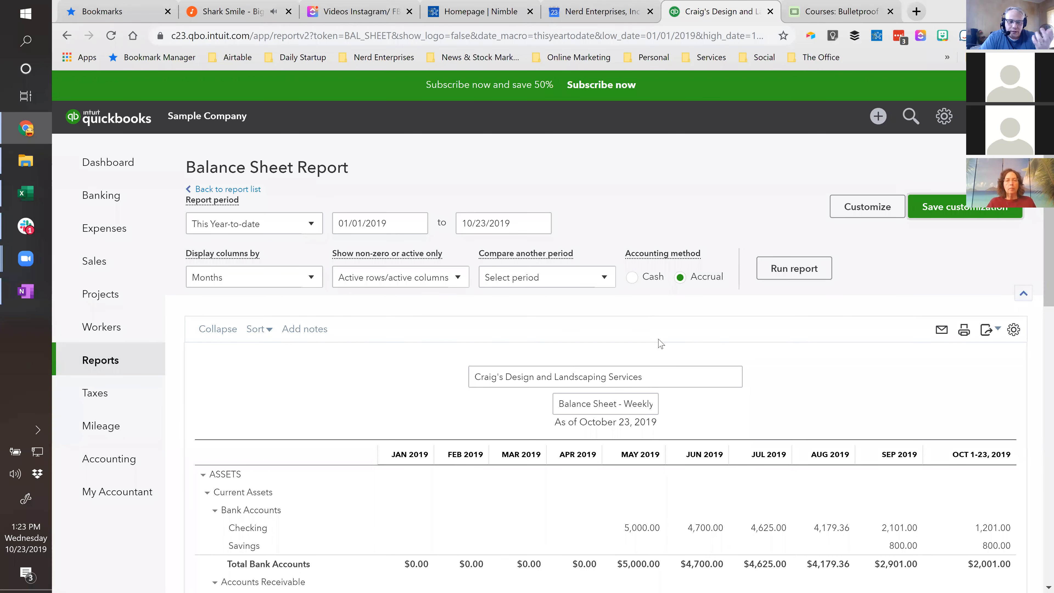
left_click(954, 210)
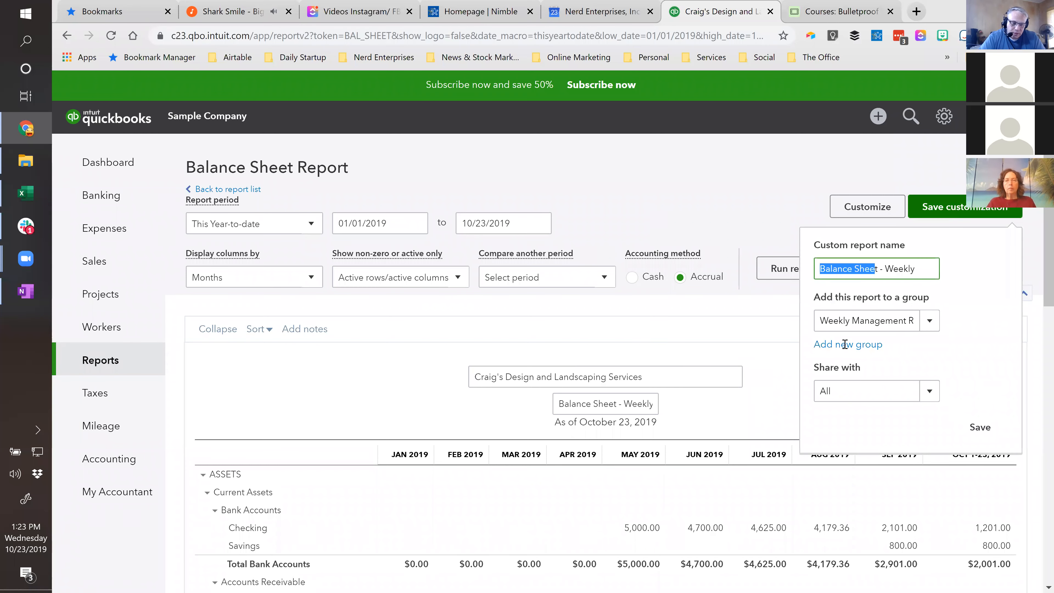
left_click(928, 392)
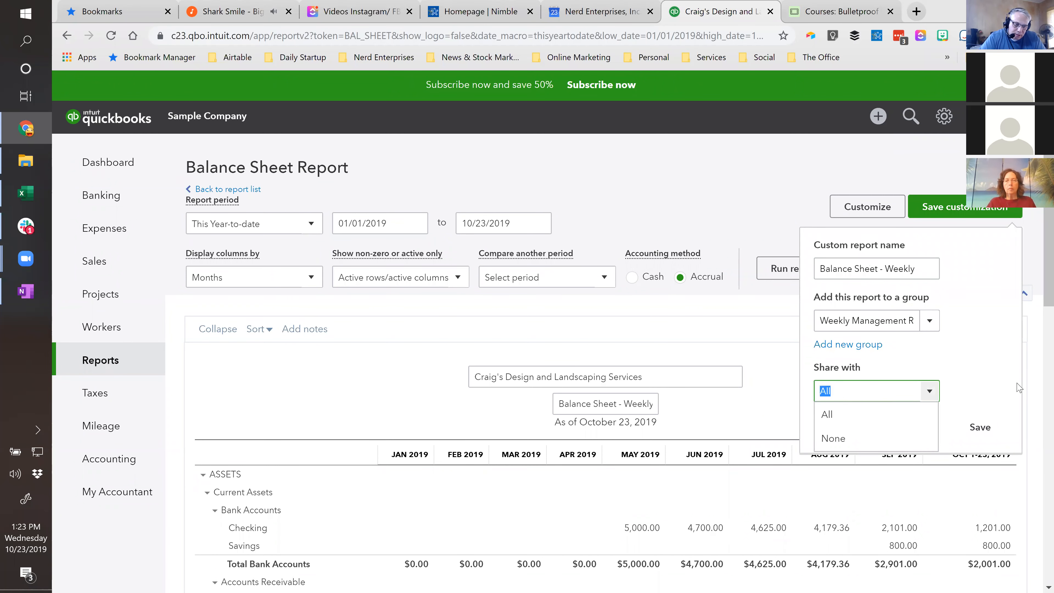
left_click(884, 437)
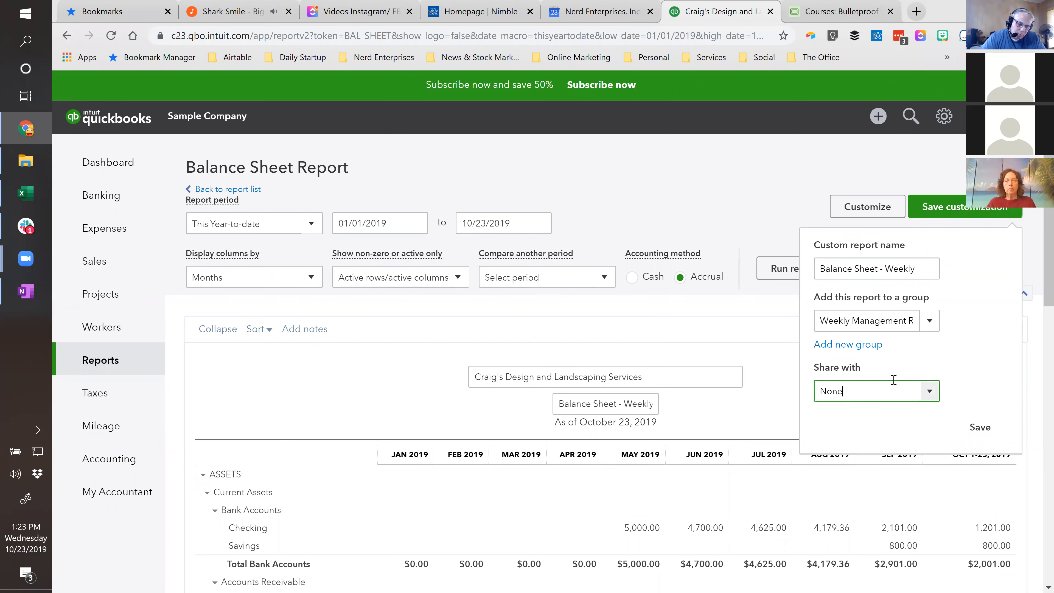
left_click(980, 428)
scroll(980, 427, "down", 3)
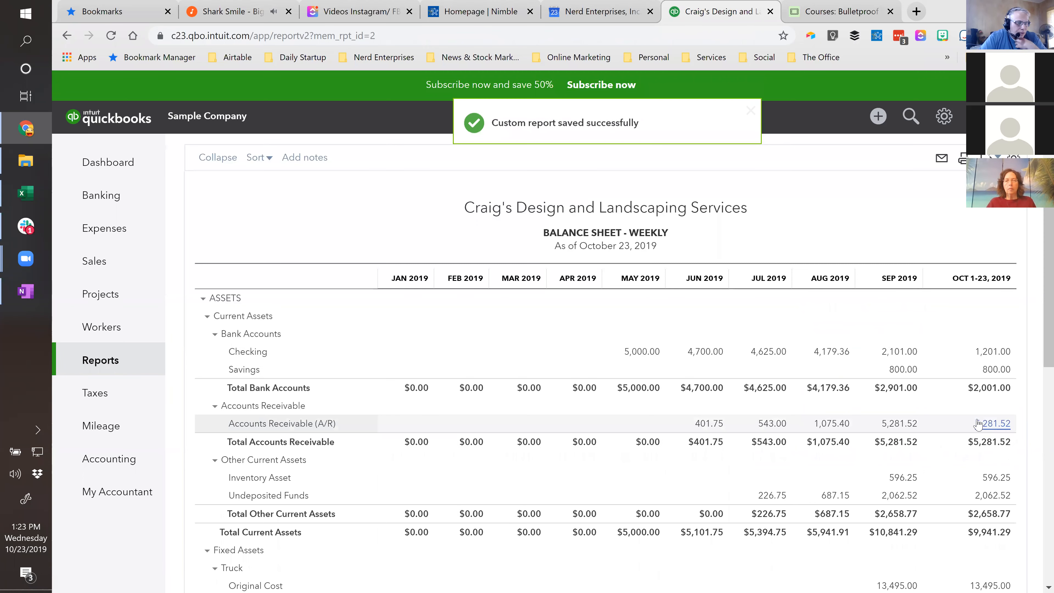
- Return to the Reports area and view the list of custom reports containing the Weekly Management Reports group
left_click_drag(703, 13, 819, 14)
left_click(92, 361)
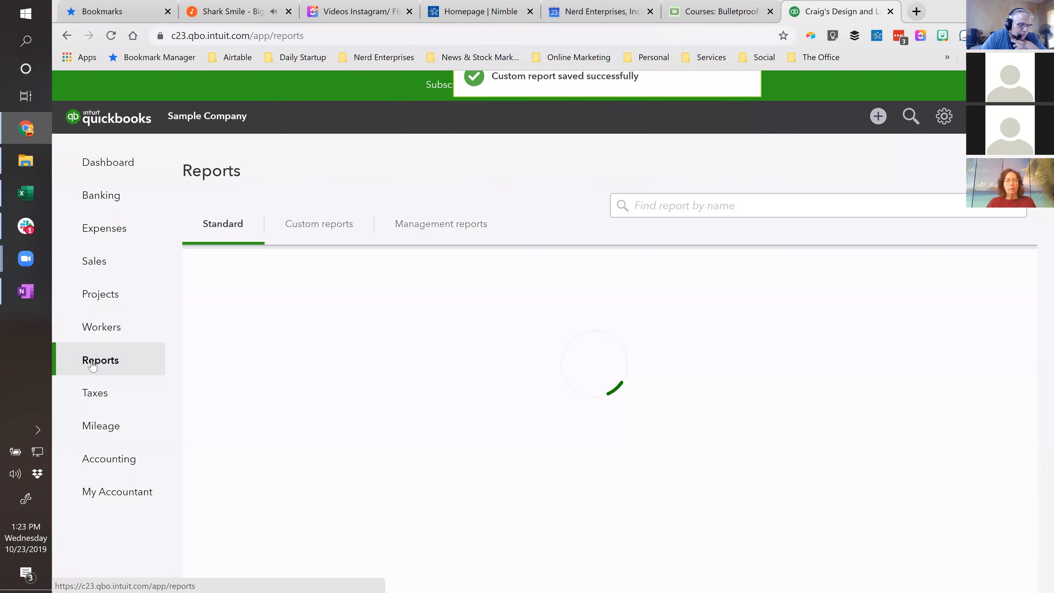
left_click(319, 224)
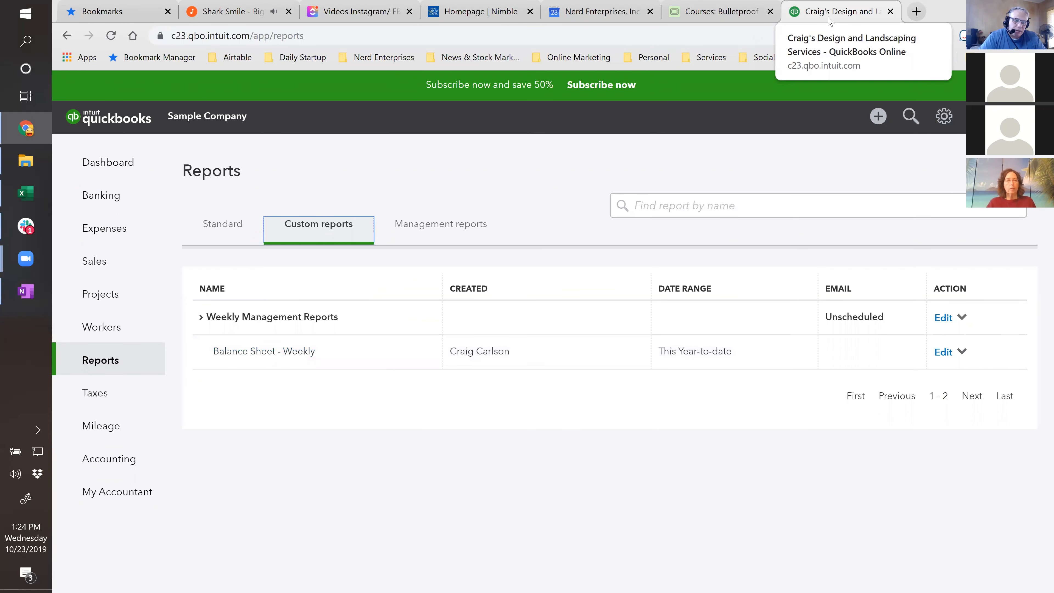
- Open the standard Profit and Loss report and run it with columns displayed by Months
left_click(95, 368)
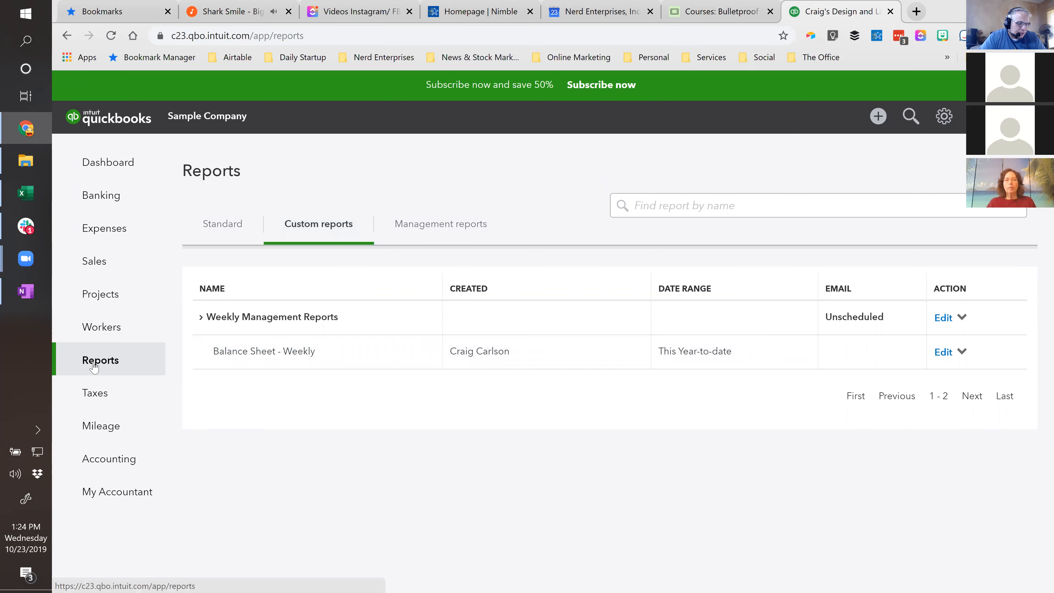
left_click(220, 228)
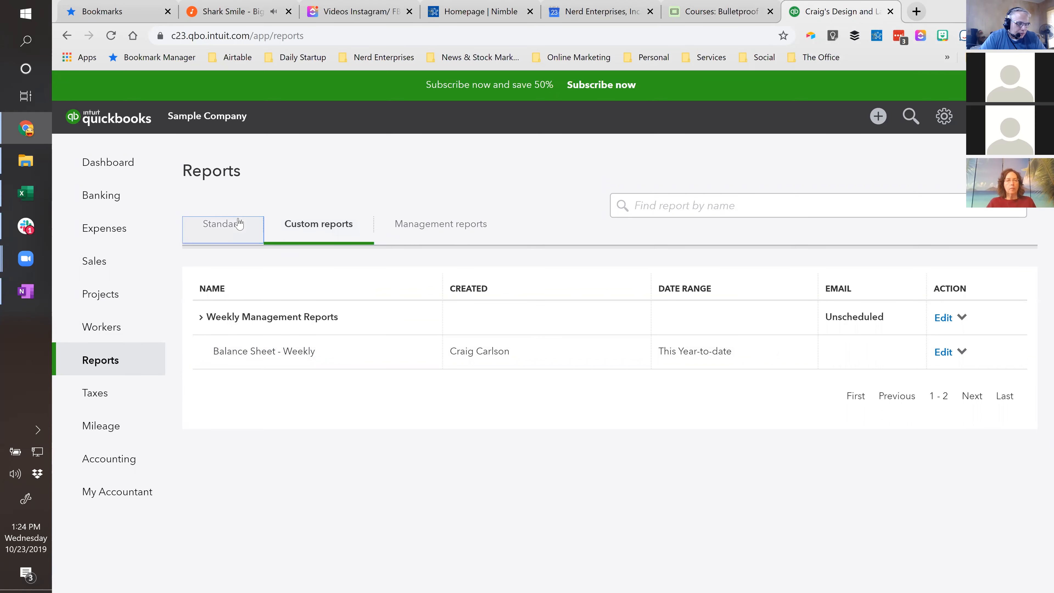
left_click(252, 388)
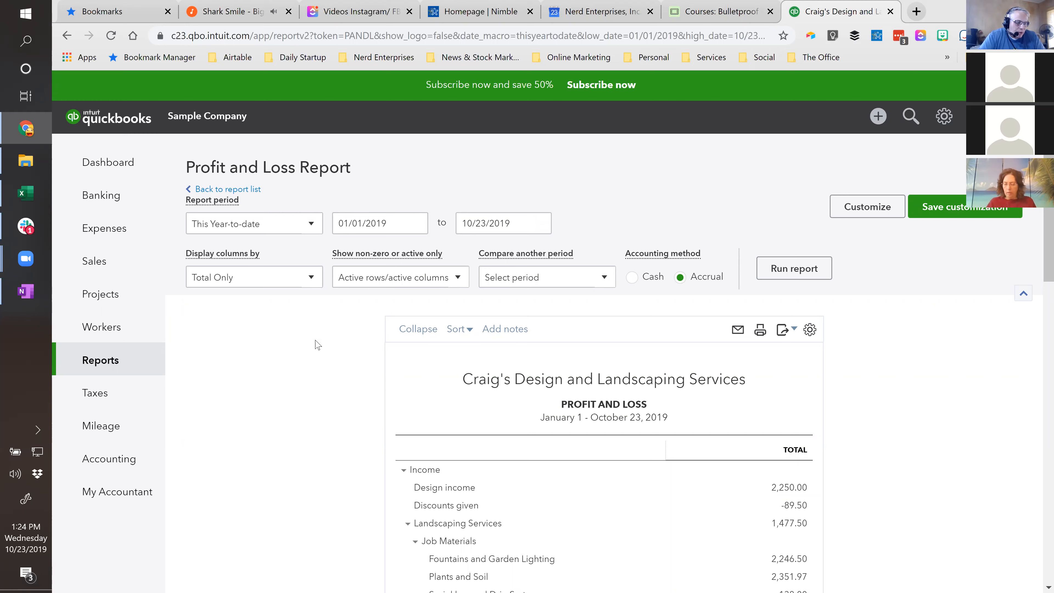
left_click(273, 277)
left_click(210, 363)
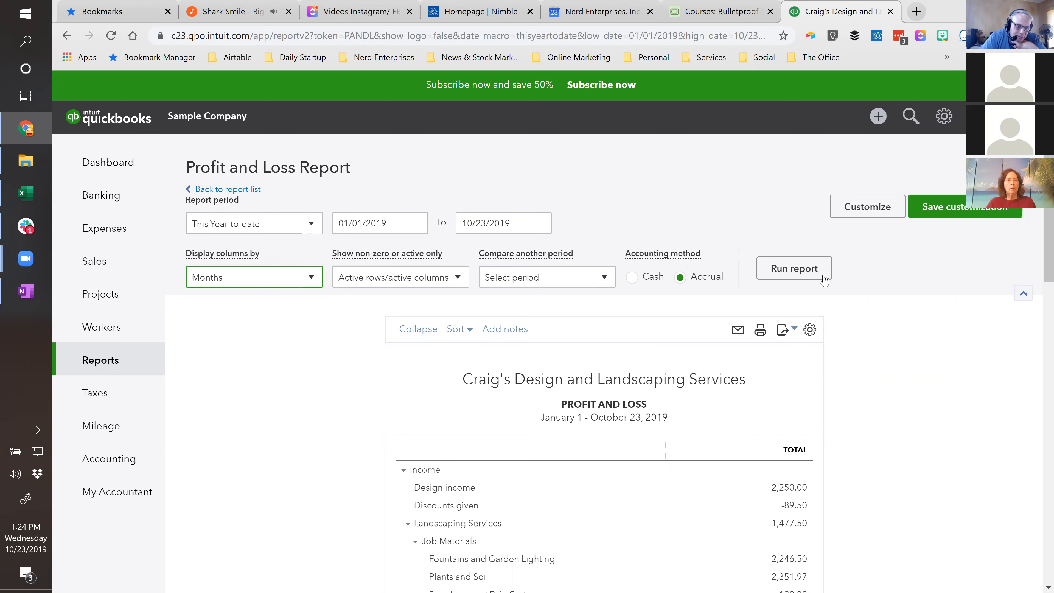
left_click(798, 272)
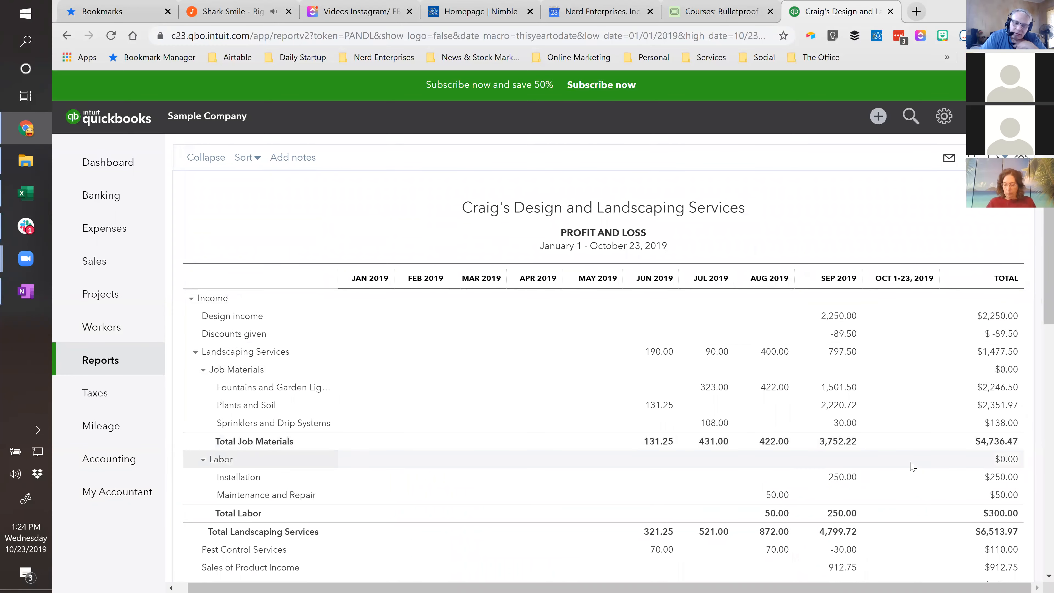
- Examine the monthly income, expenses and net income on the Profit and Loss report
scroll(901, 465, "down", 10)
scroll(900, 465, "down", 4)
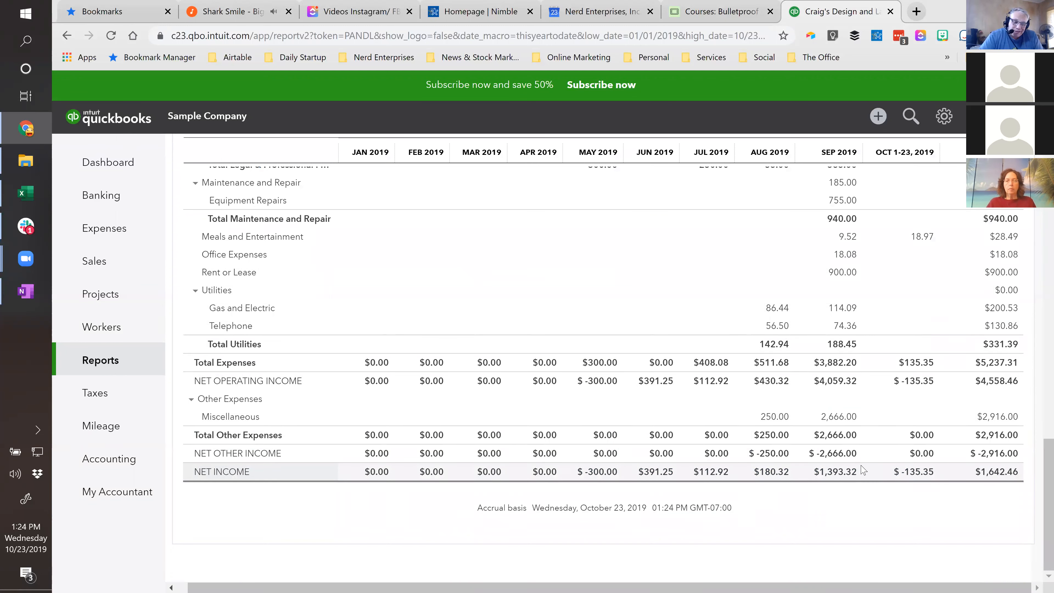
scroll(863, 471, "up", 20)
scroll(862, 470, "up", 3)
scroll(863, 470, "down", 3)
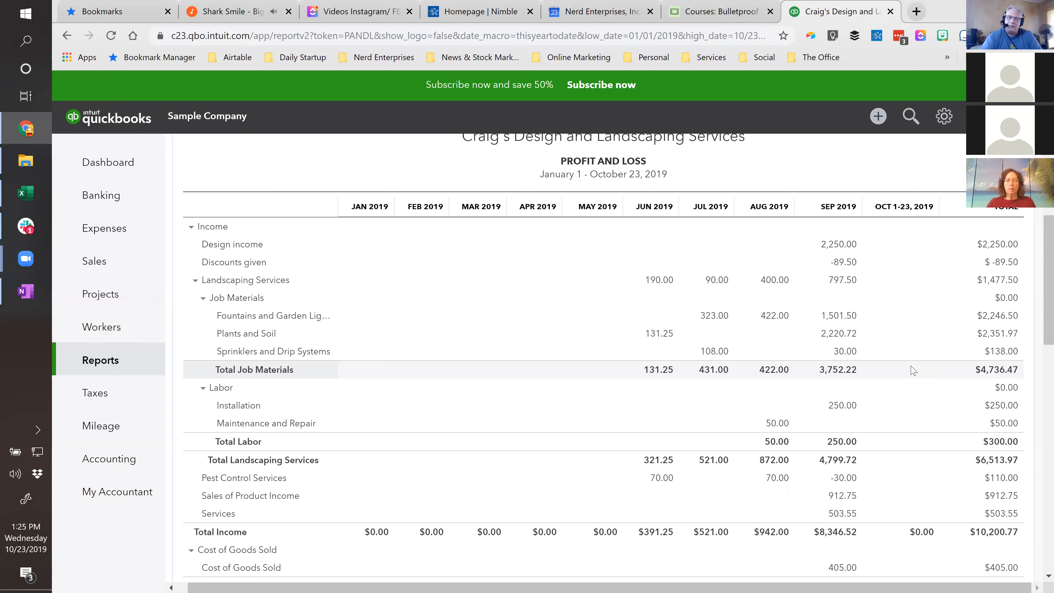
scroll(912, 370, "up", 5)
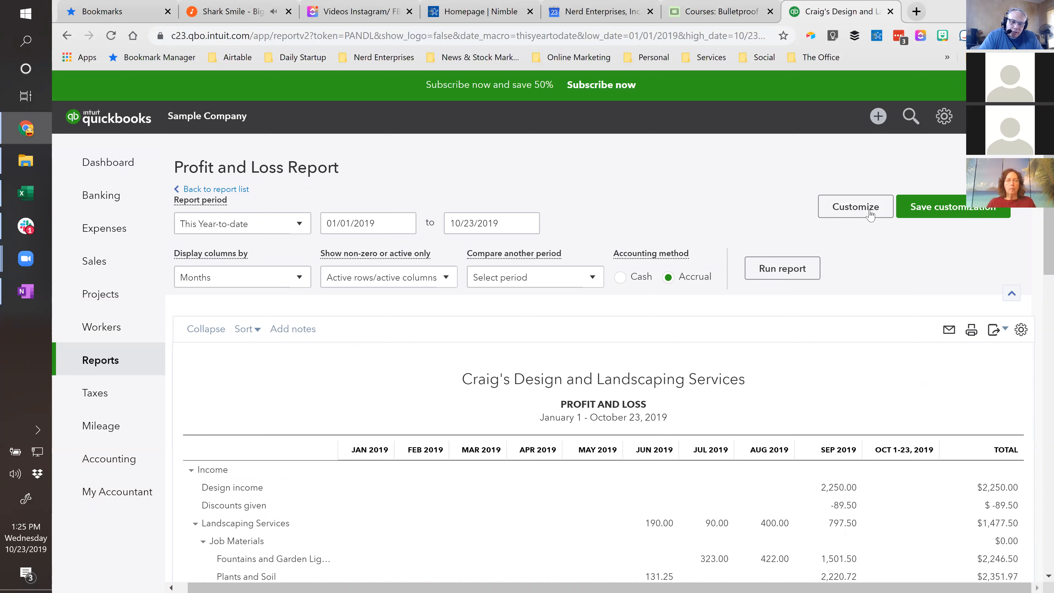
- Change the report title in the Profit and Loss header to "Profit and Loss - Weekly"
left_click(945, 206)
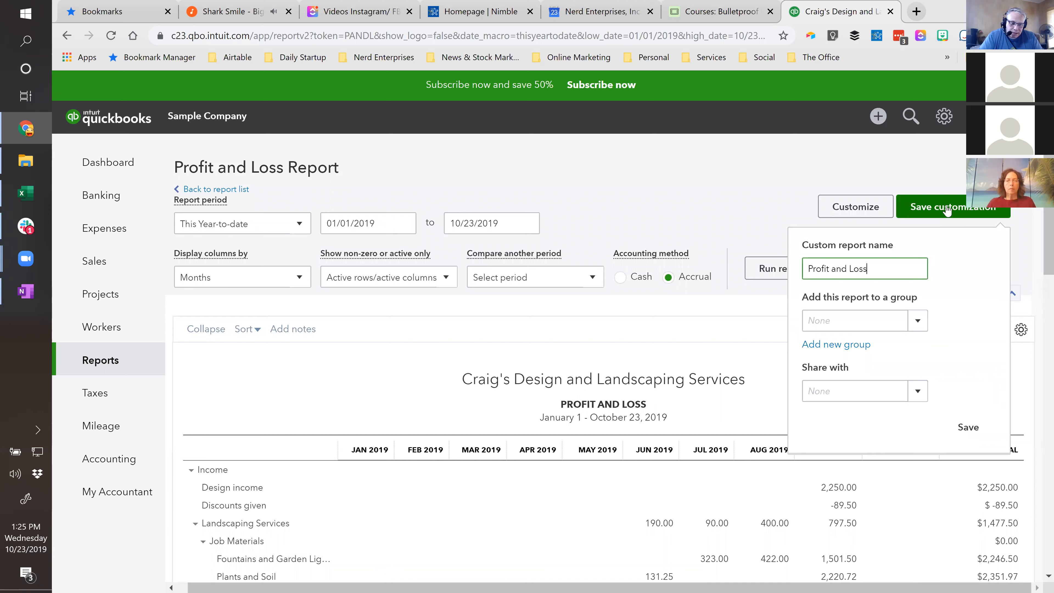
left_click(728, 192)
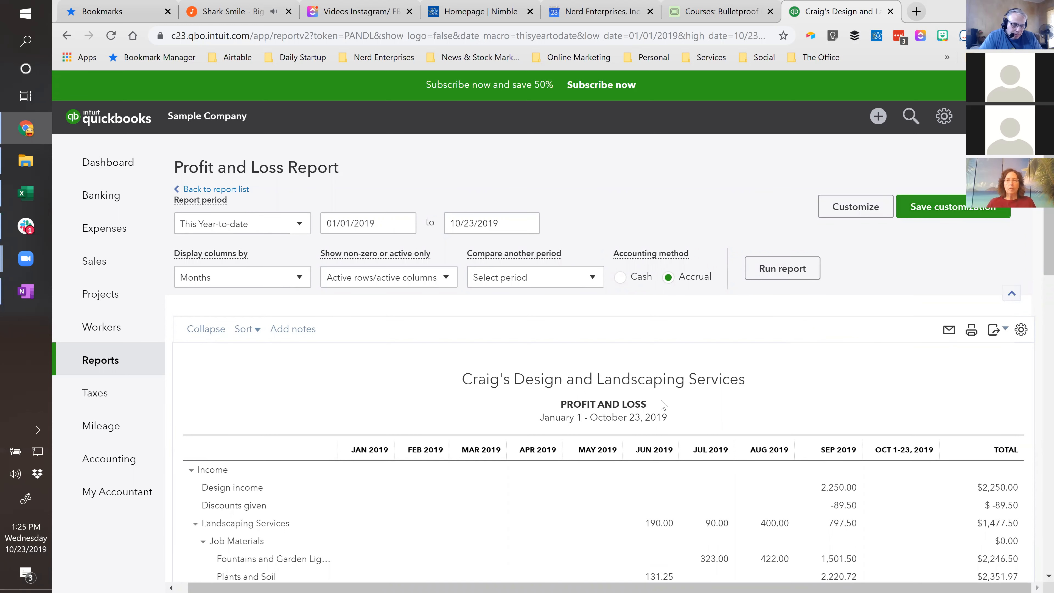
left_click(640, 404)
type("- Weekly")
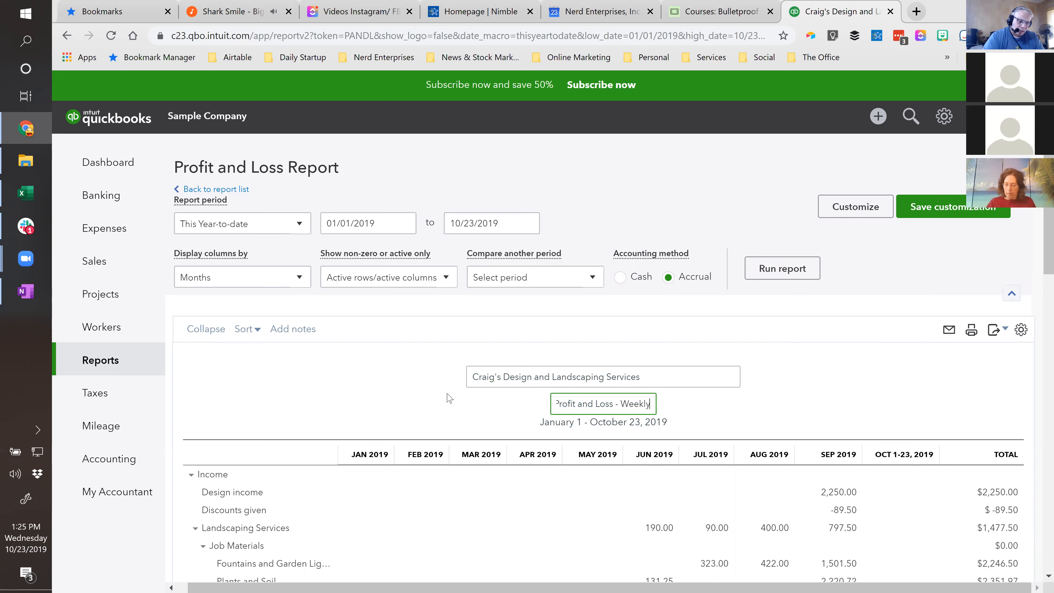
- Save the customization as "Profit and Loss - Weekly" in the existing Weekly Management Reports group
left_click(928, 219)
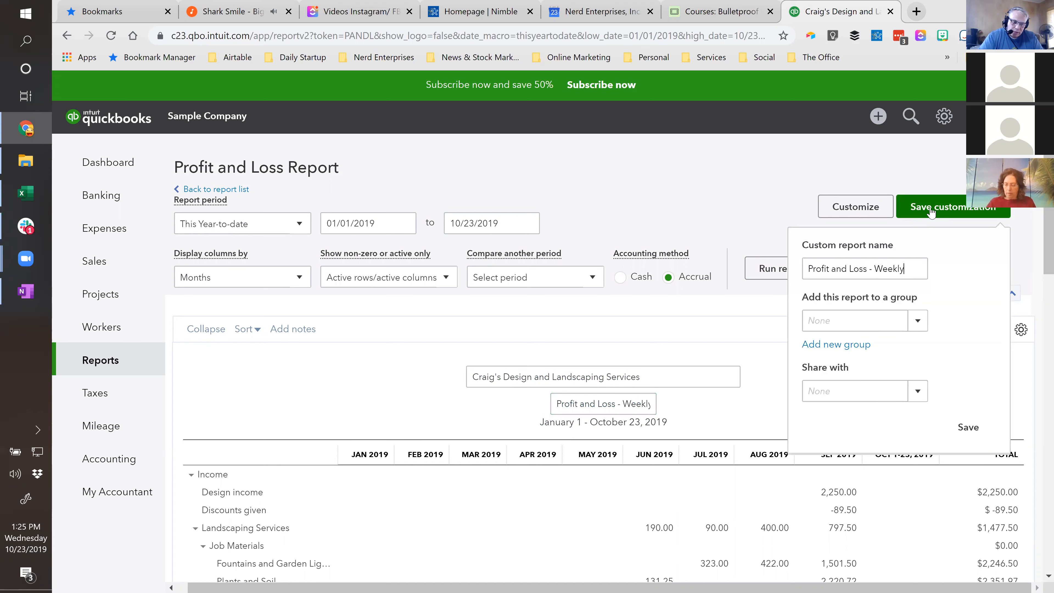
left_click(835, 321)
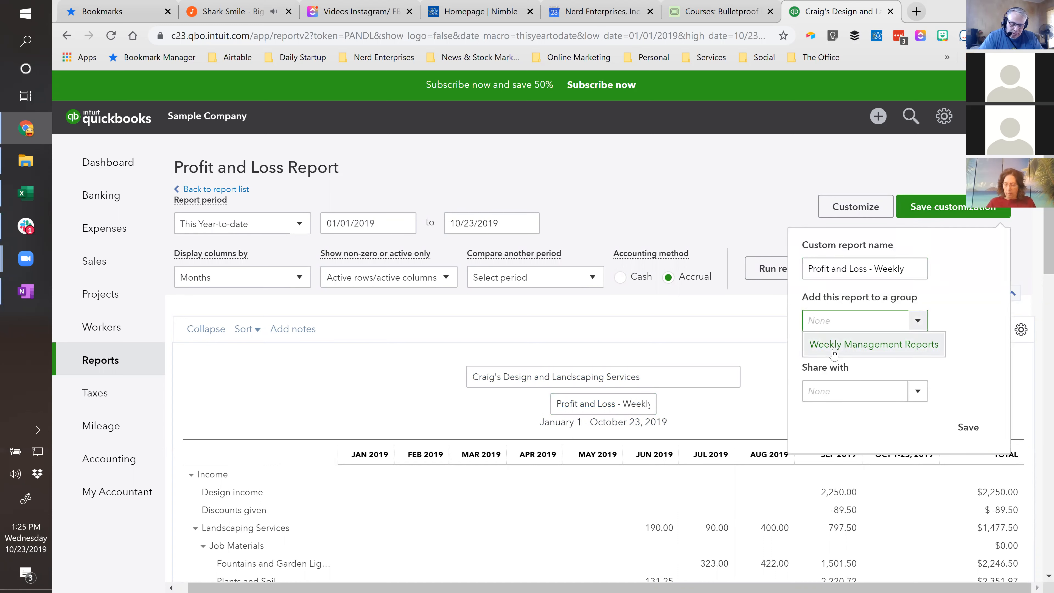
left_click(833, 348)
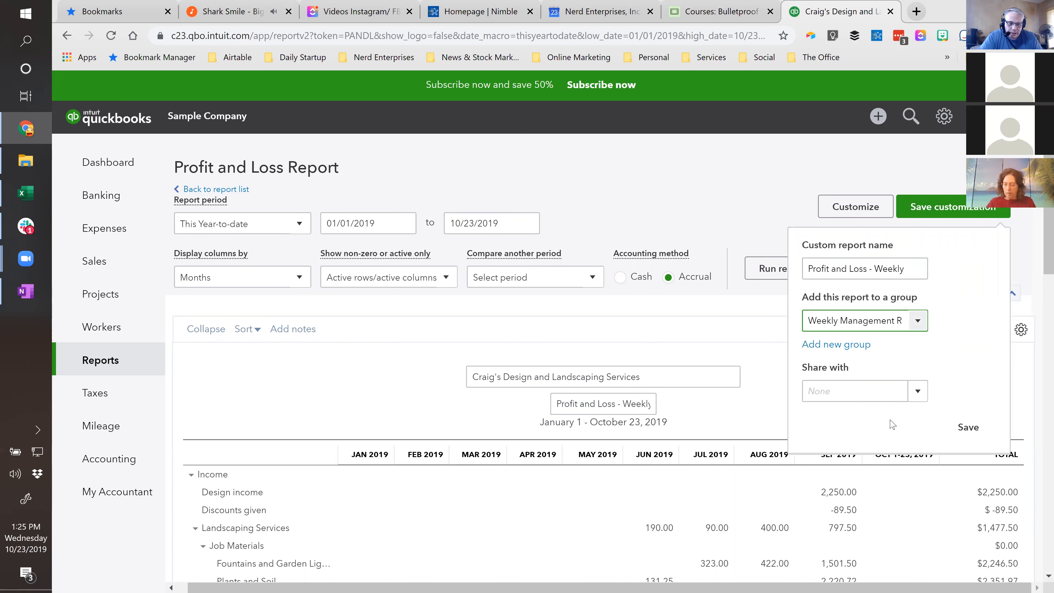
left_click(969, 431)
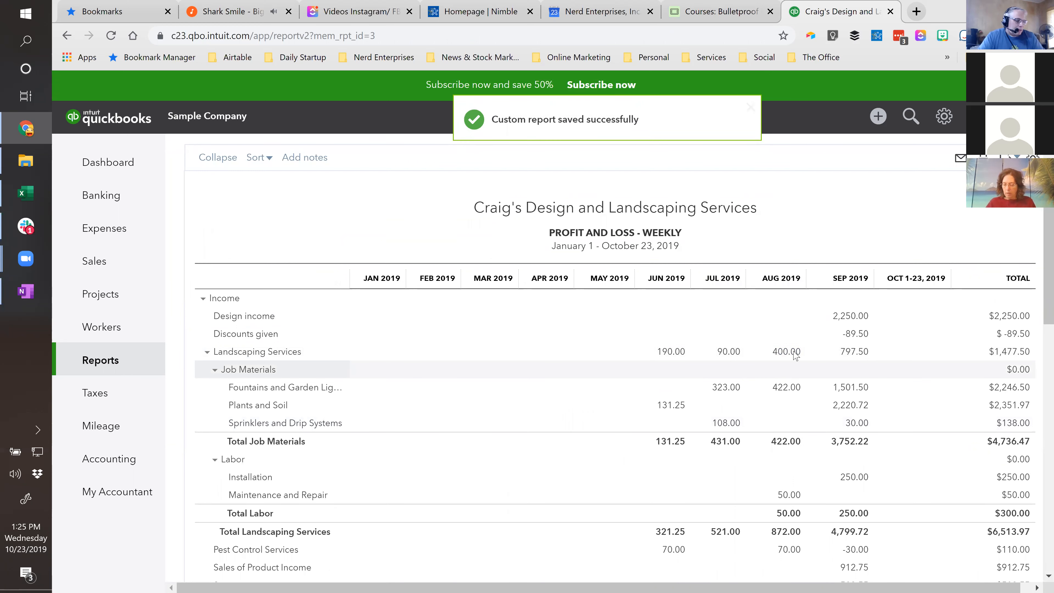
- Open the standard Balance Sheet and drill down from the Checking balance to its underlying transactions
left_click(93, 362)
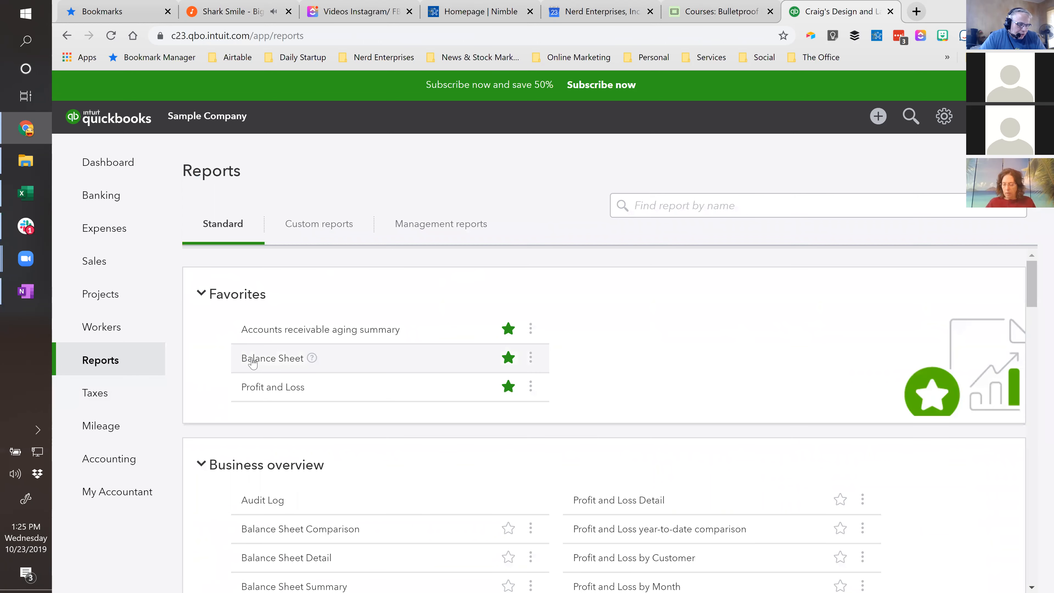
left_click(253, 360)
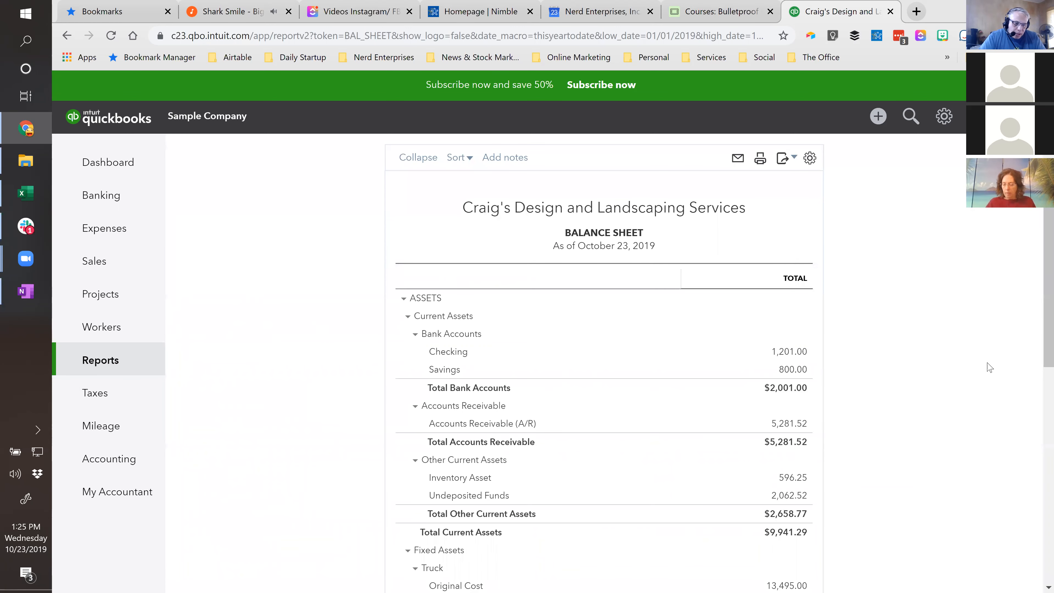
scroll(905, 415, "down", 6)
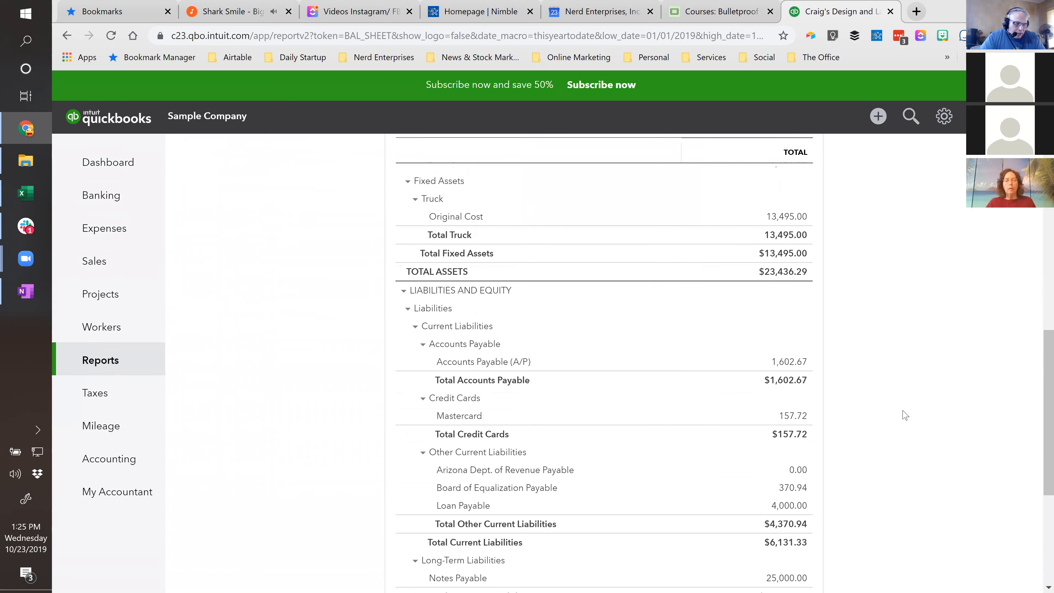
scroll(892, 407, "up", 1)
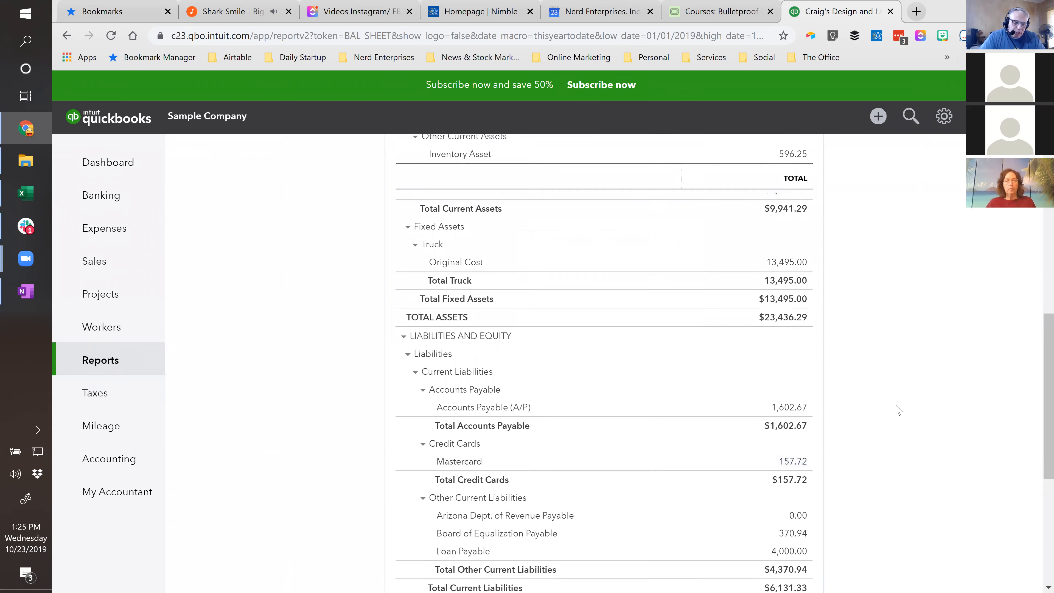
scroll(898, 410, "up", 8)
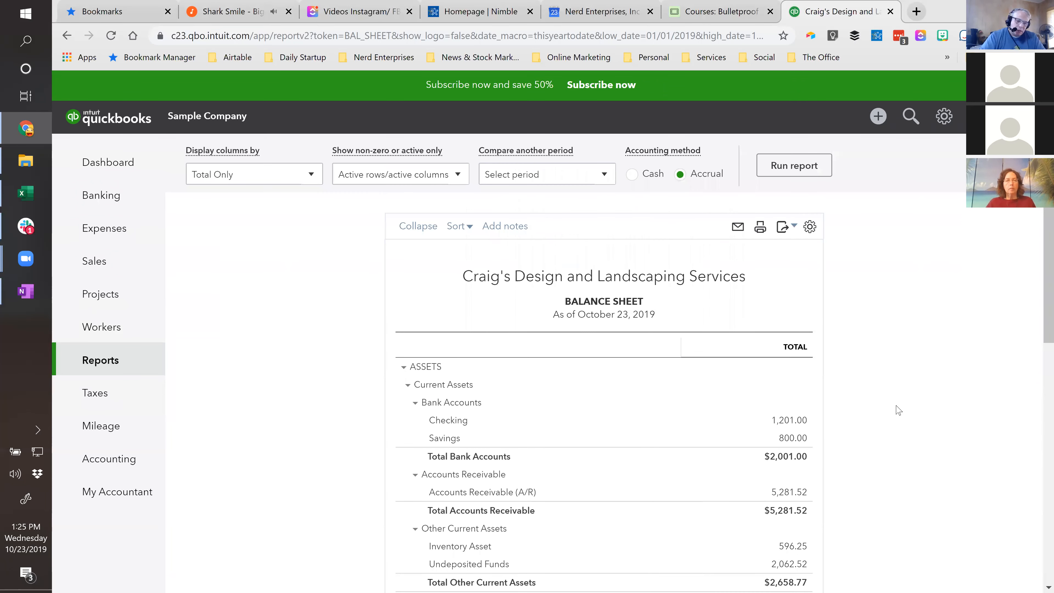
left_click(785, 421)
scroll(706, 431, "down", 3)
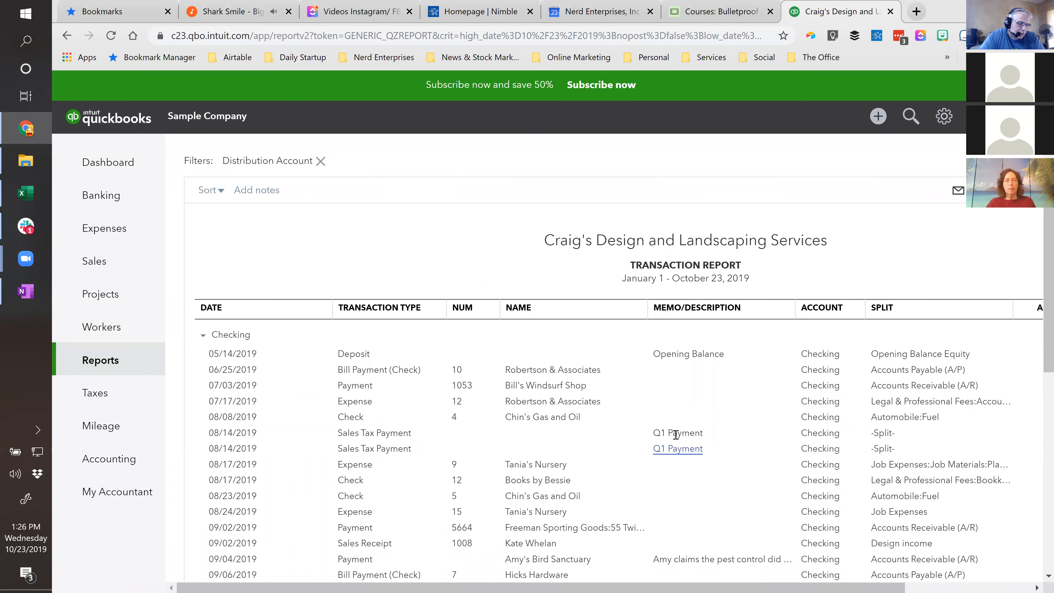
- Set the Checking Transaction Report's period to Since 30 Days Ago and run the report
scroll(675, 435, "up", 3)
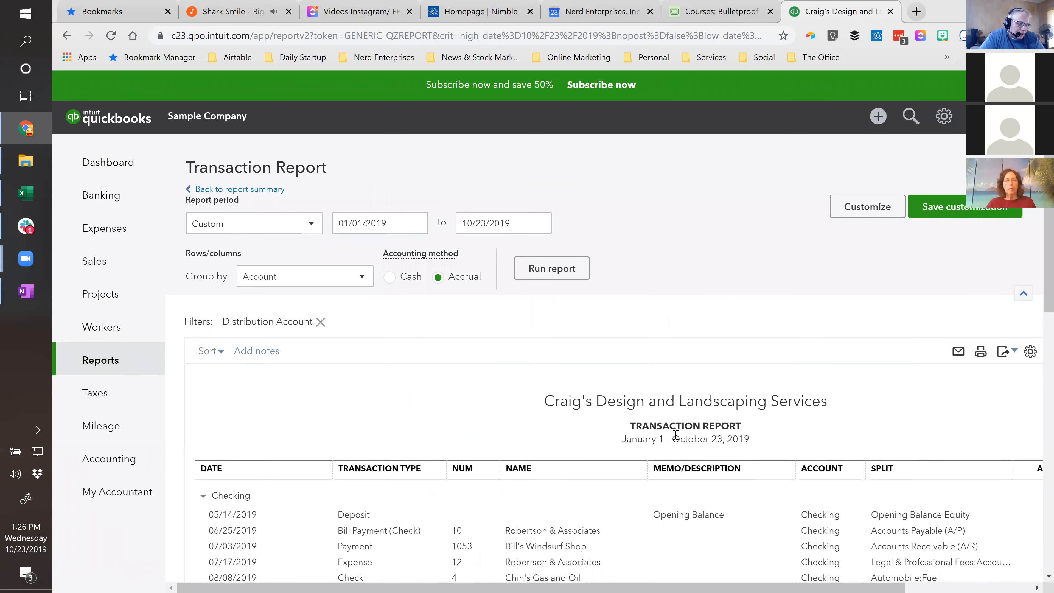
left_click(312, 225)
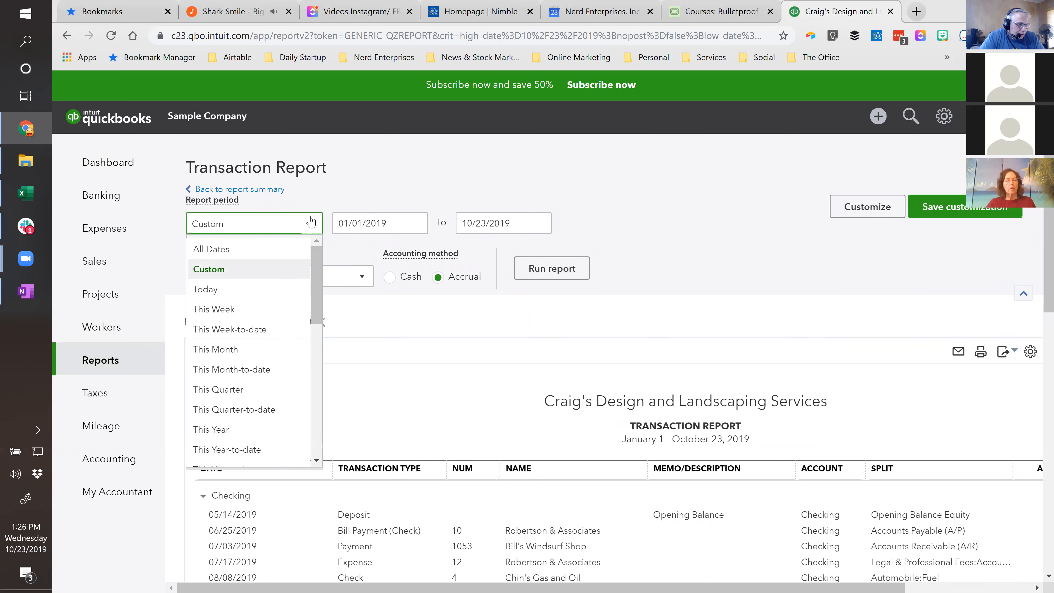
left_click_drag(317, 288, 320, 411)
scroll(258, 330, "down", 1)
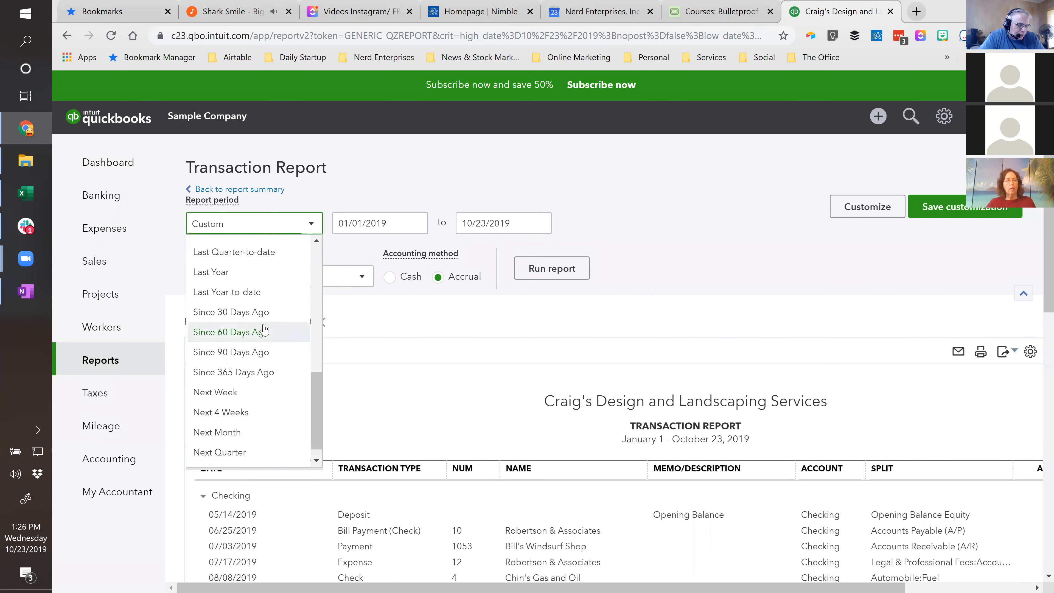
left_click(245, 315)
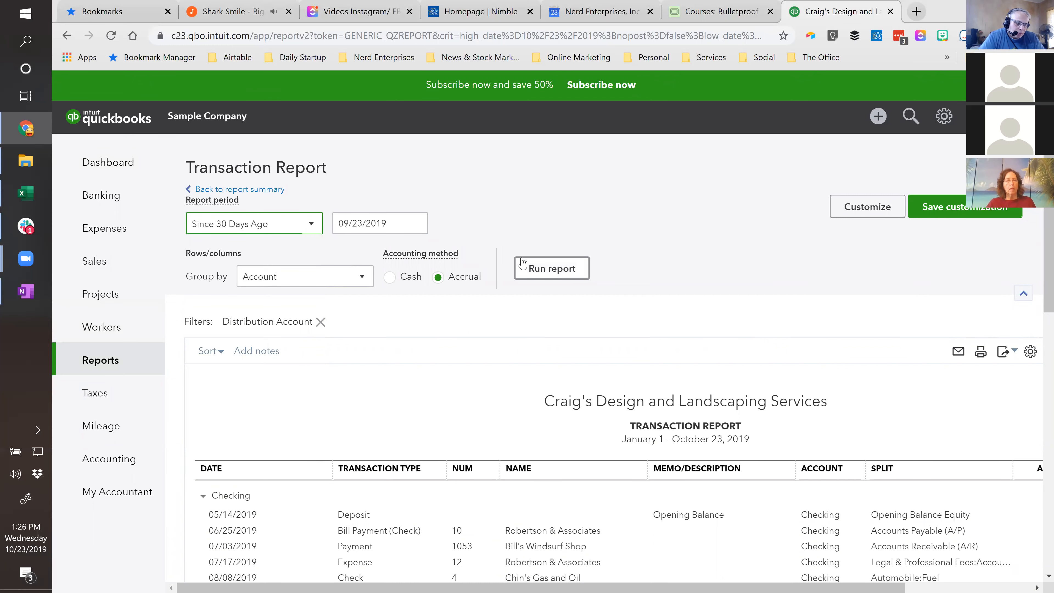
left_click(551, 269)
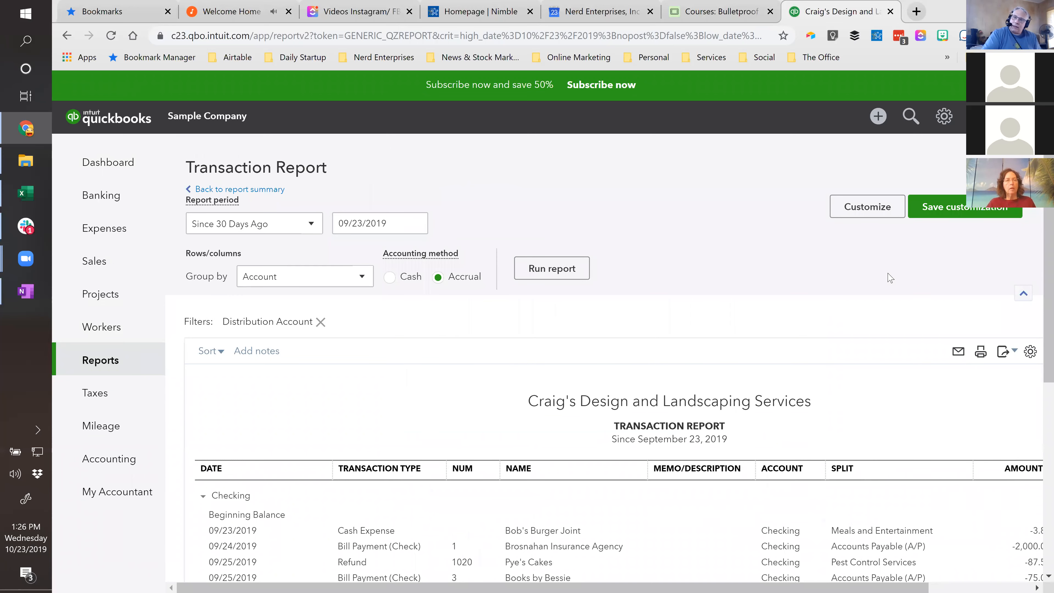
scroll(882, 438, "down", 1)
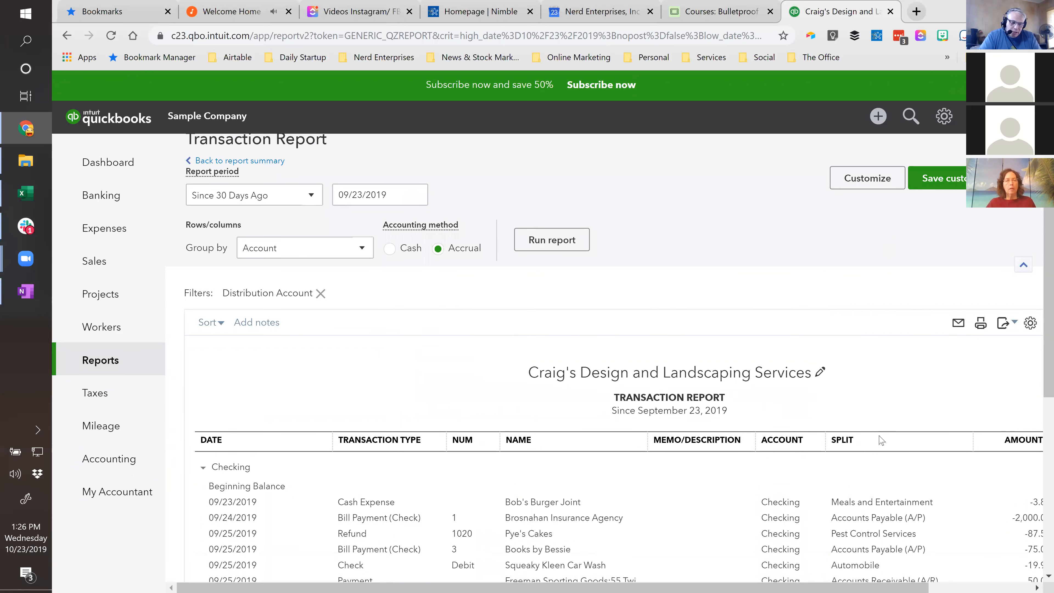
- Review the Checking Transaction Report's rows, including the split, amount and balance columns, down to the totals
scroll(882, 440, "down", 5)
scroll(892, 460, "right", 3)
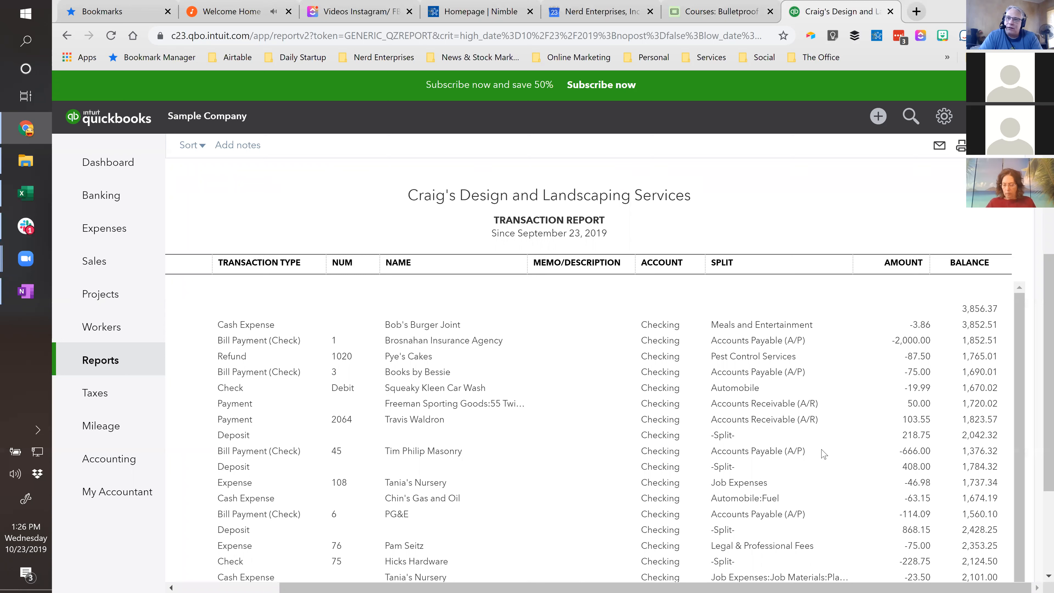
scroll(832, 492, "down", 1)
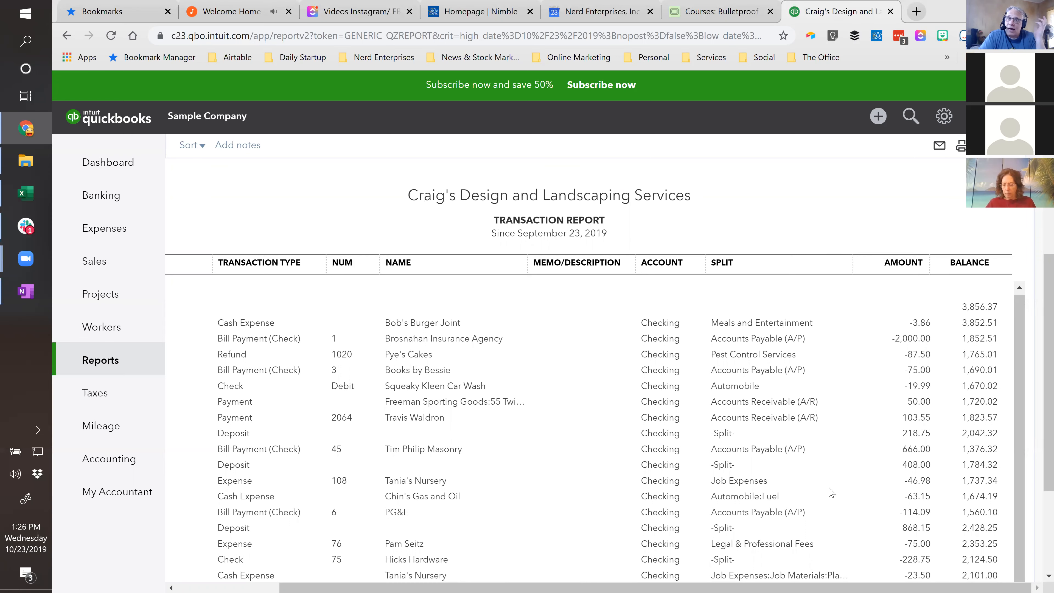
scroll(831, 494, "down", 2)
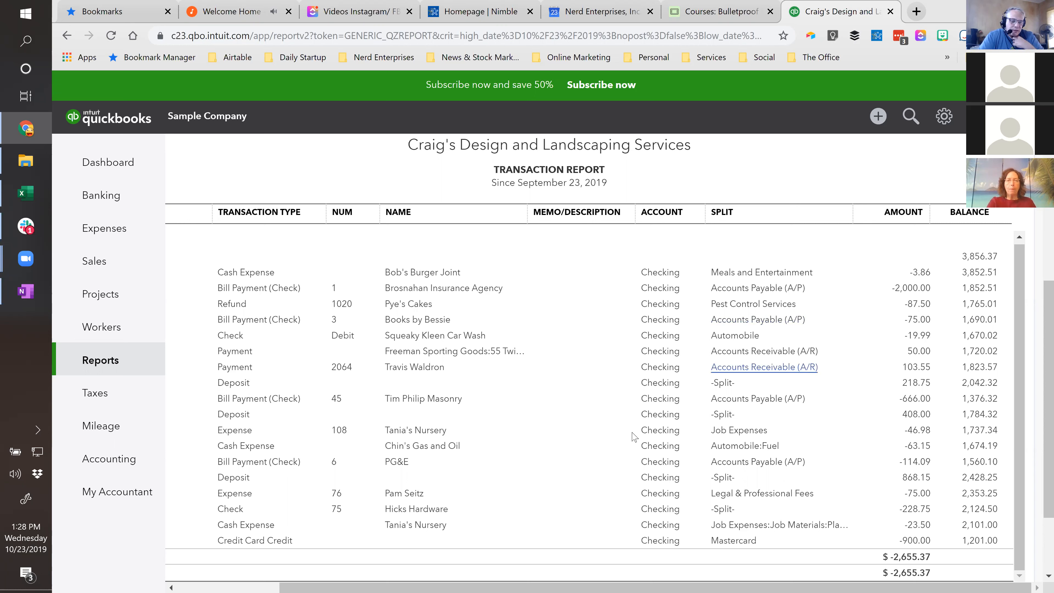
scroll(840, 443, "up", 5)
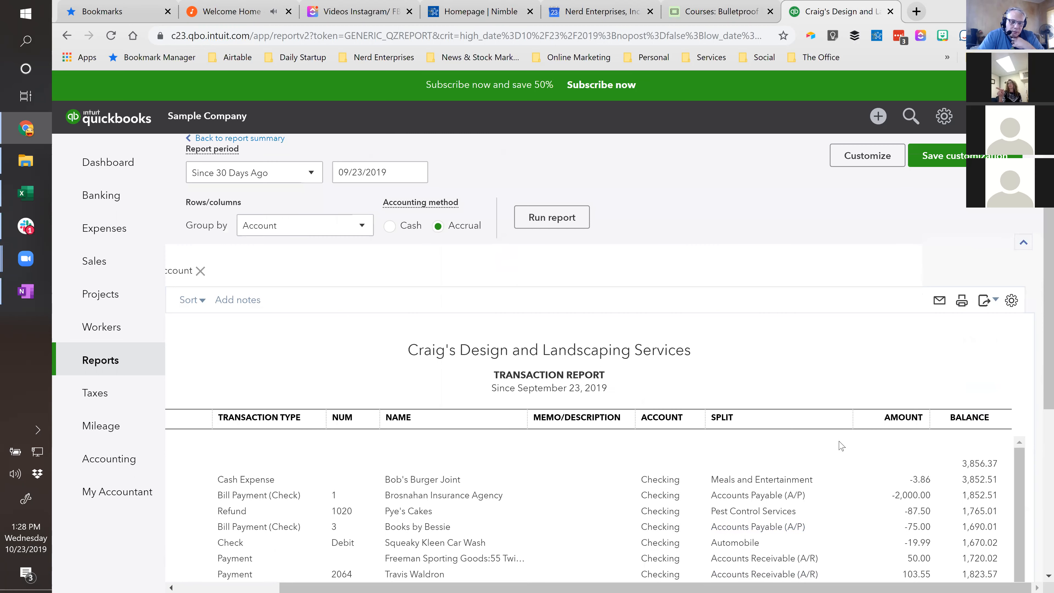
scroll(842, 446, "up", 1)
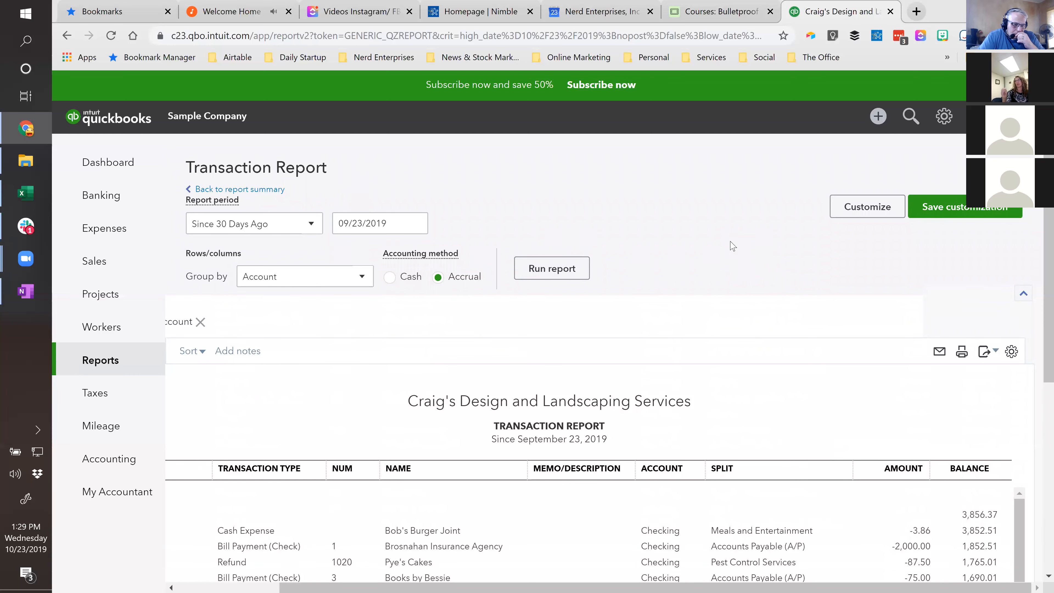
scroll(807, 396, "down", 3)
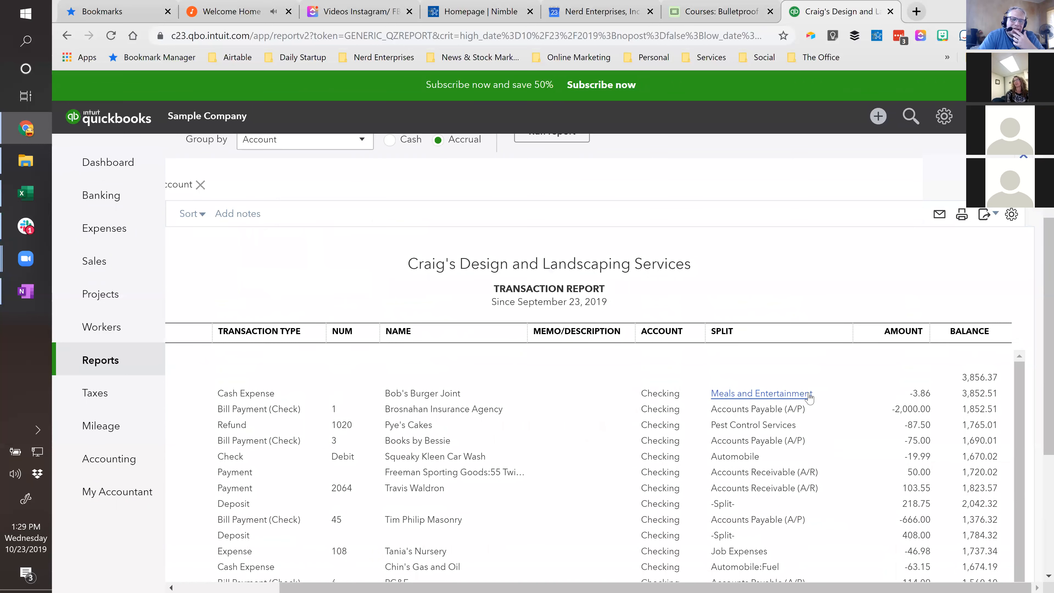
scroll(809, 398, "up", 3)
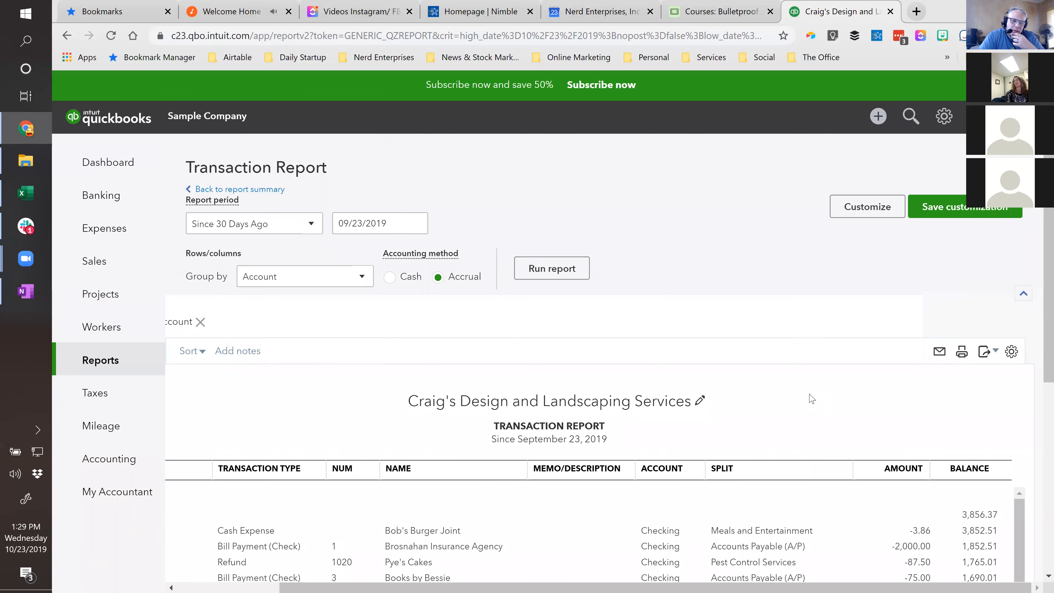
- Open the 408.00 deposit from the Checking report to inspect its included payments, and return to the report
scroll(812, 399, "down", 5)
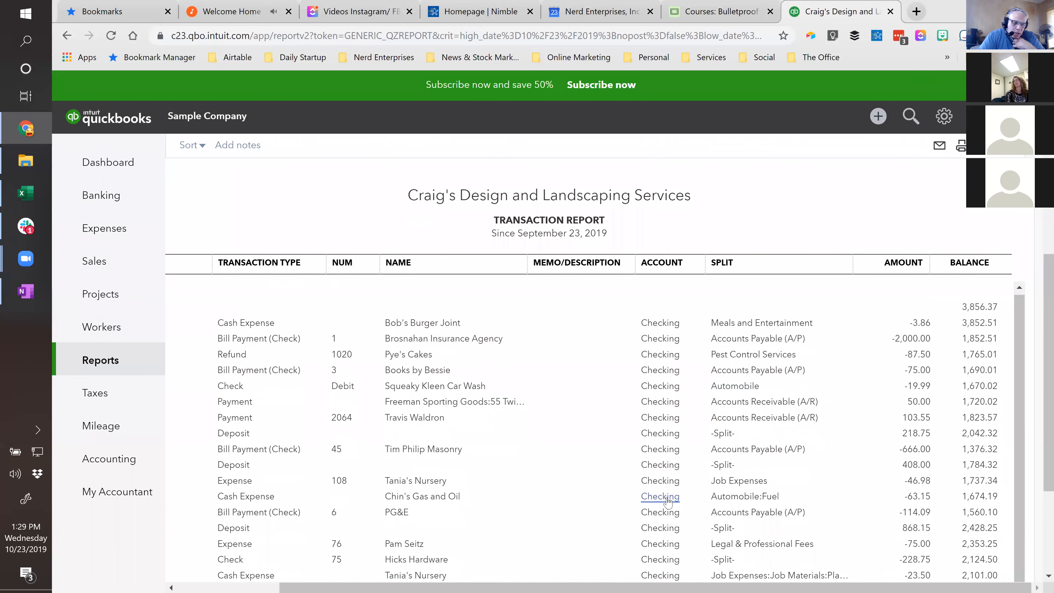
scroll(596, 462, "down", 2)
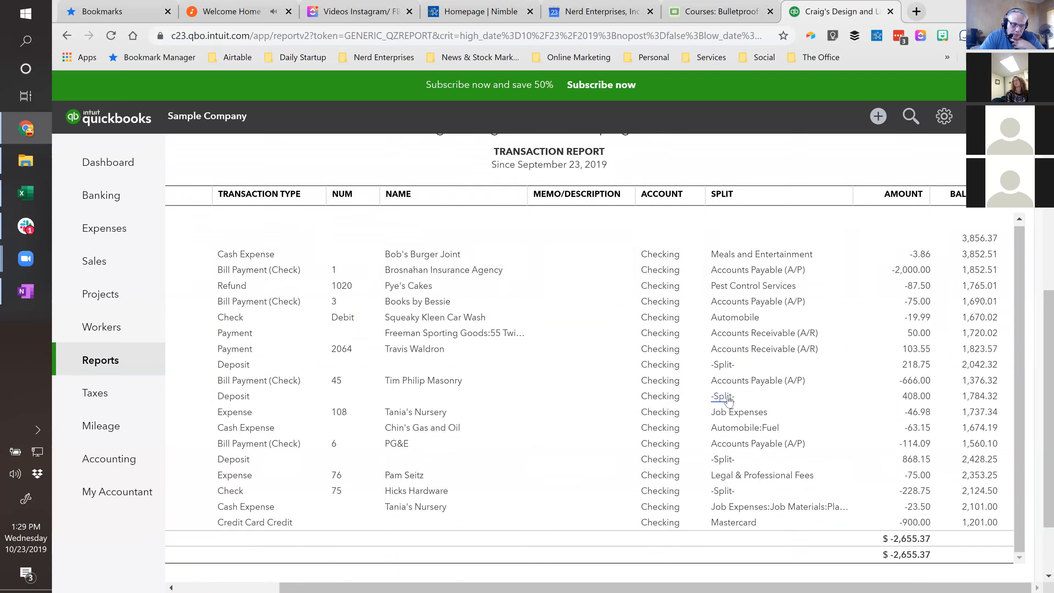
left_click(906, 397)
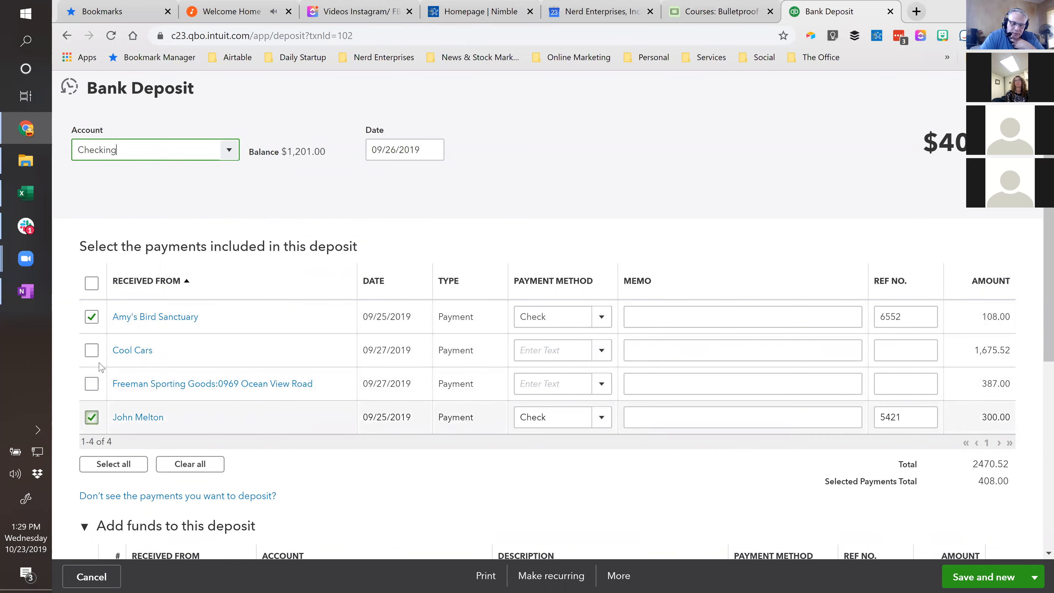
left_click(1031, 89)
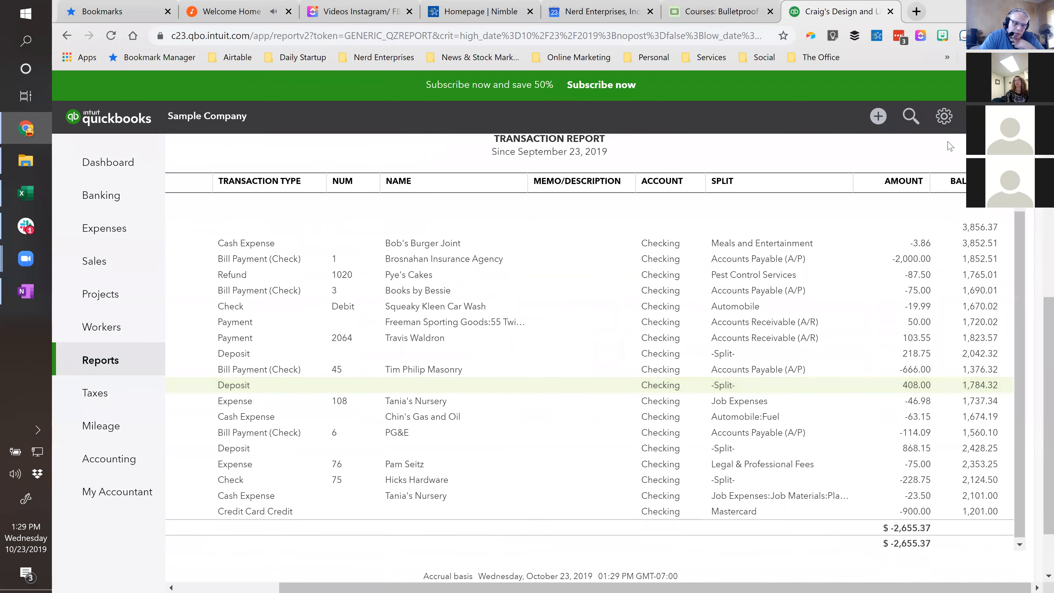
- Examine the report's customization options for rows/columns, filters and header/footer, and close them without changes
scroll(956, 211, "up", 5)
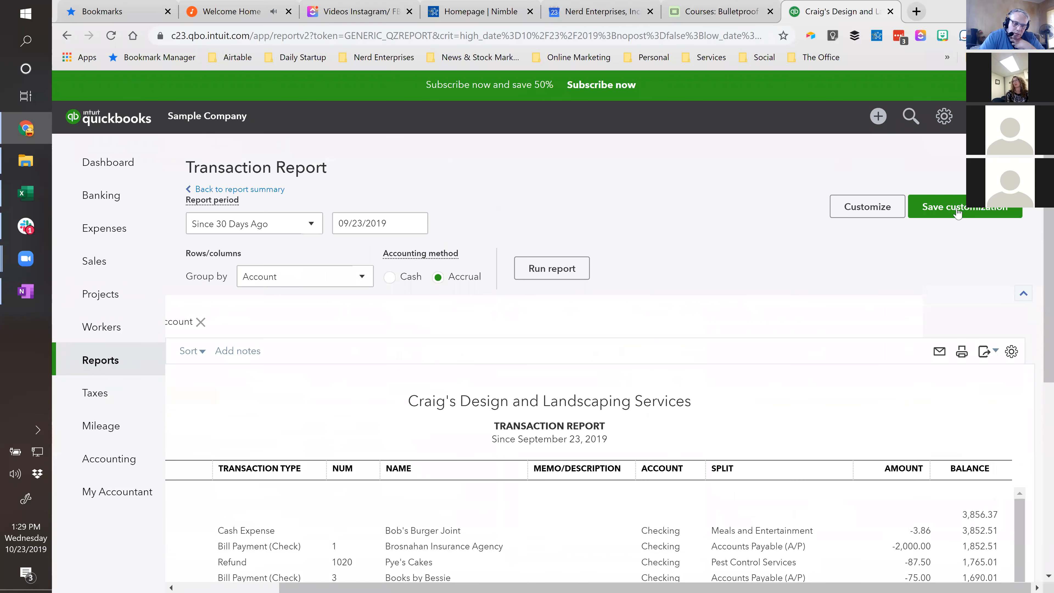
left_click(850, 211)
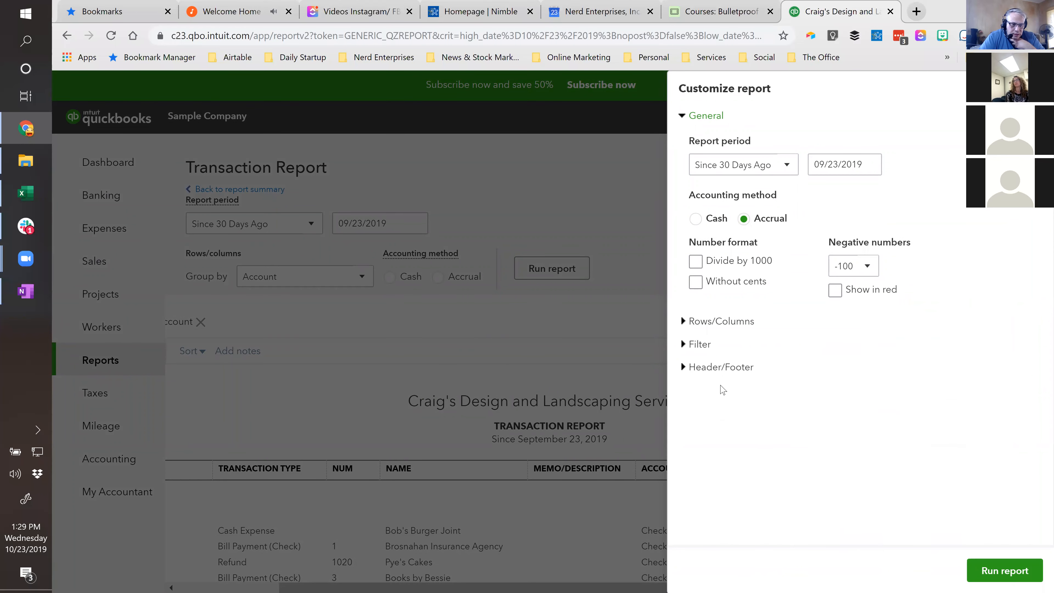
left_click(707, 325)
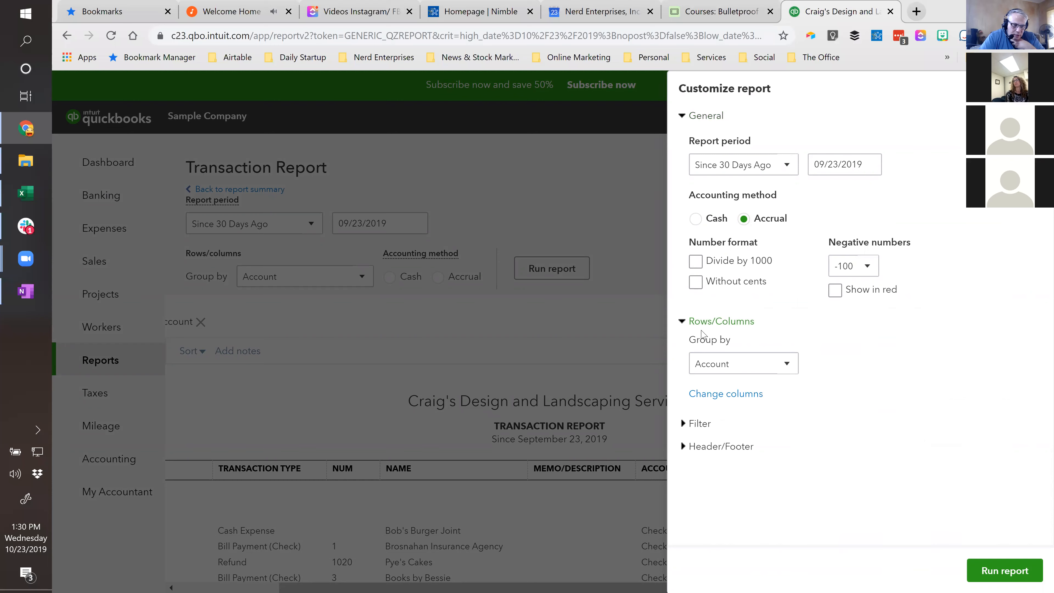
left_click(701, 423)
scroll(763, 414, "down", 8)
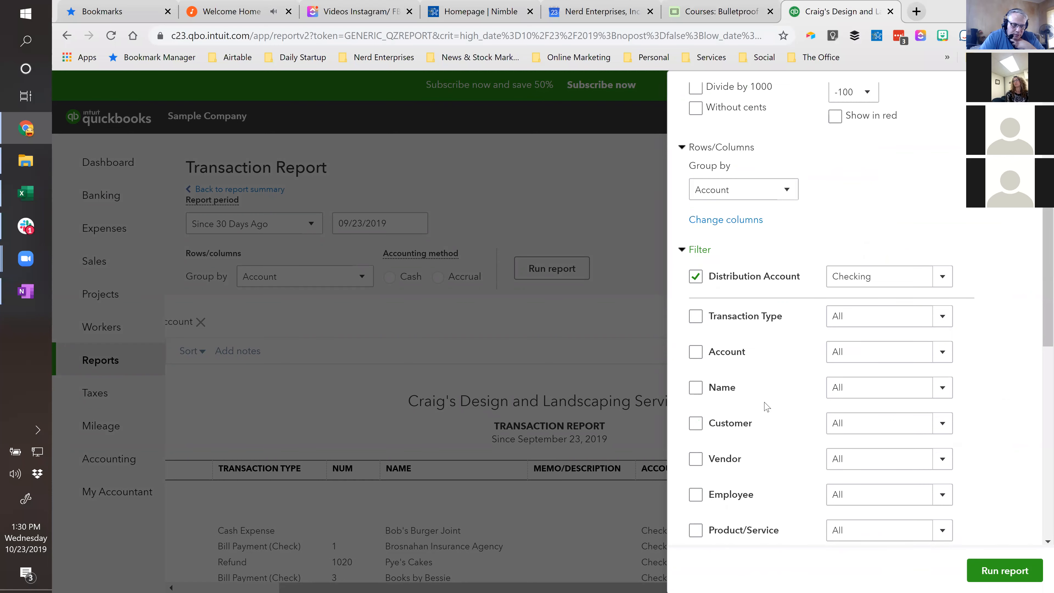
scroll(748, 370, "up", 3)
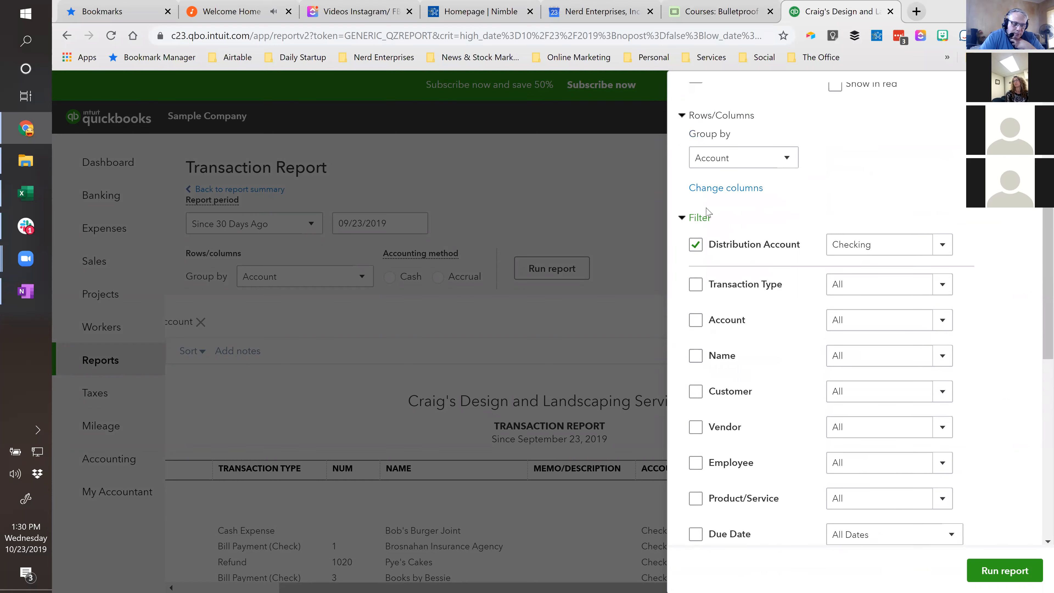
left_click(690, 226)
left_click(713, 450)
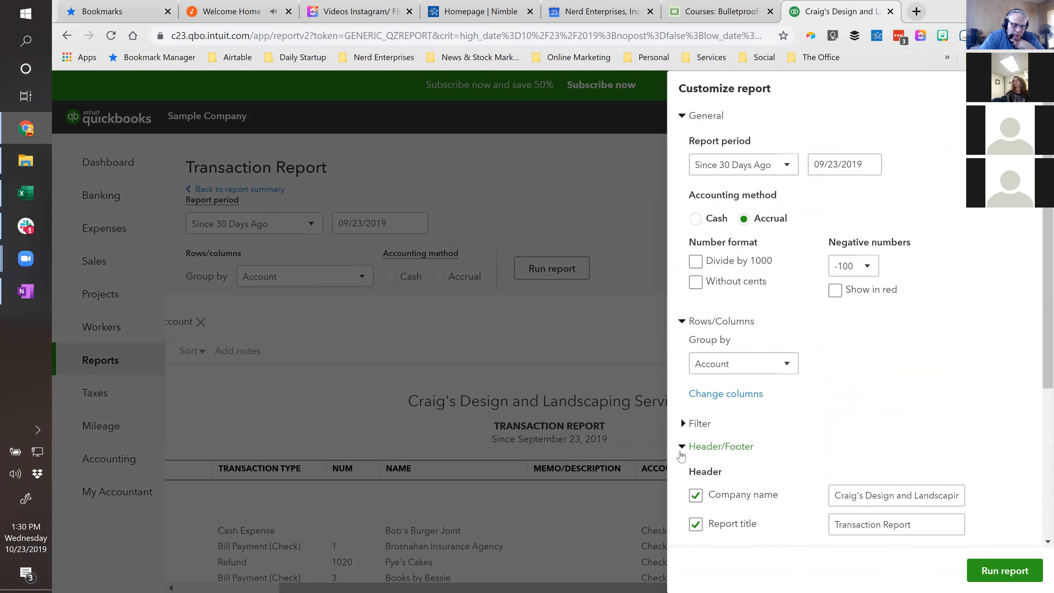
left_click(684, 447)
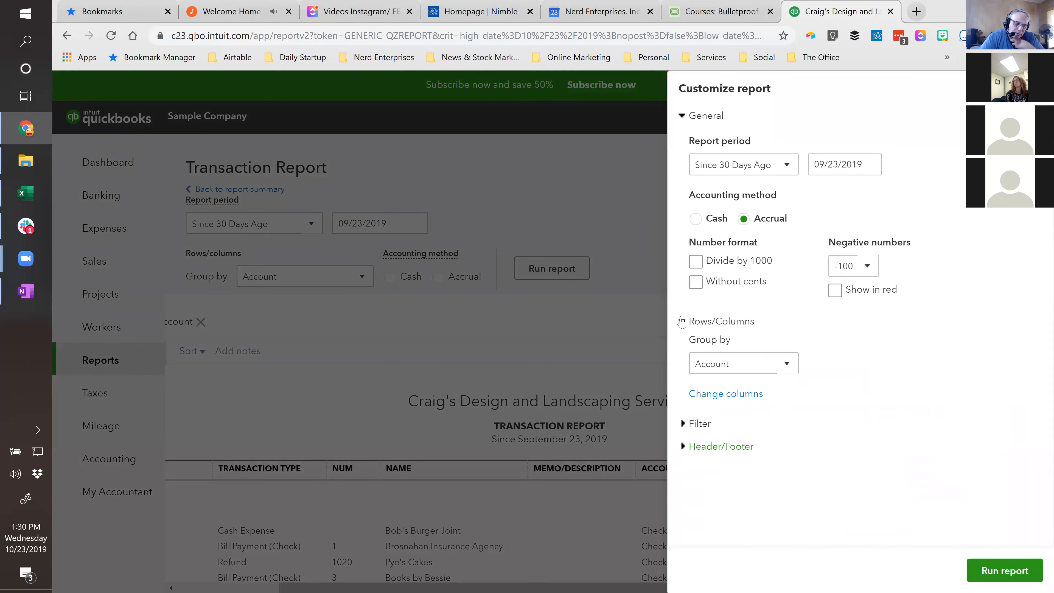
left_click(682, 320)
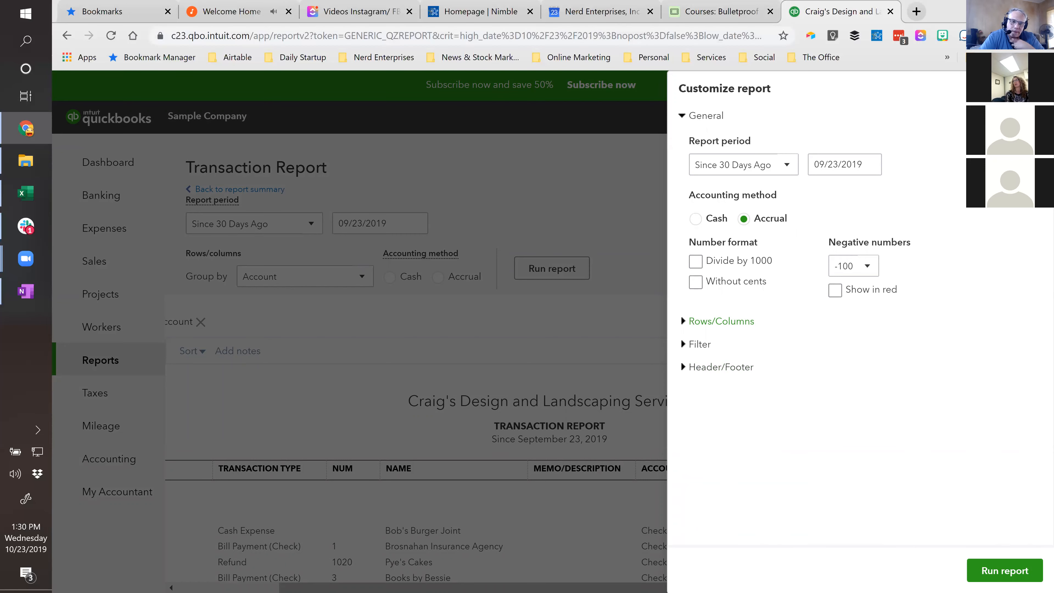
left_click(1037, 88)
- Check the report's display density and column settings and close them unchanged
scroll(844, 393, "down", 1)
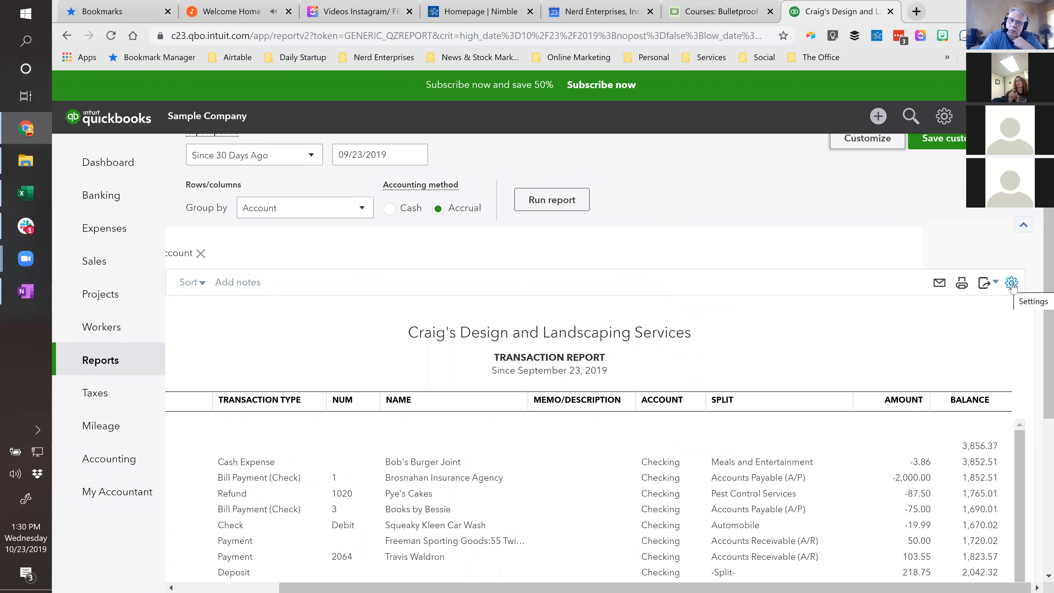
left_click(1012, 283)
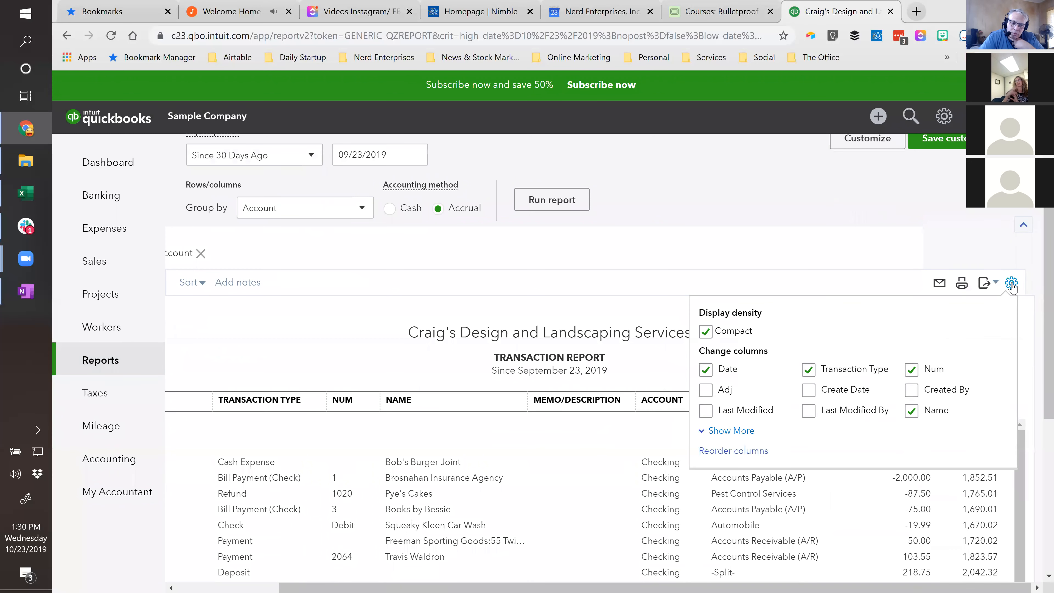
left_click(884, 201)
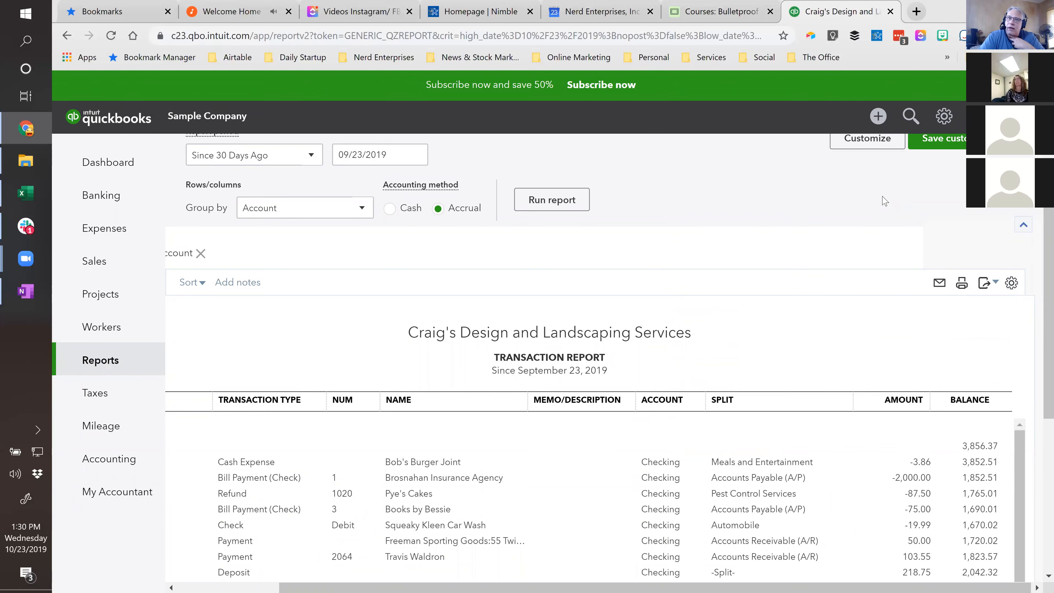
scroll(864, 270, "up", 2)
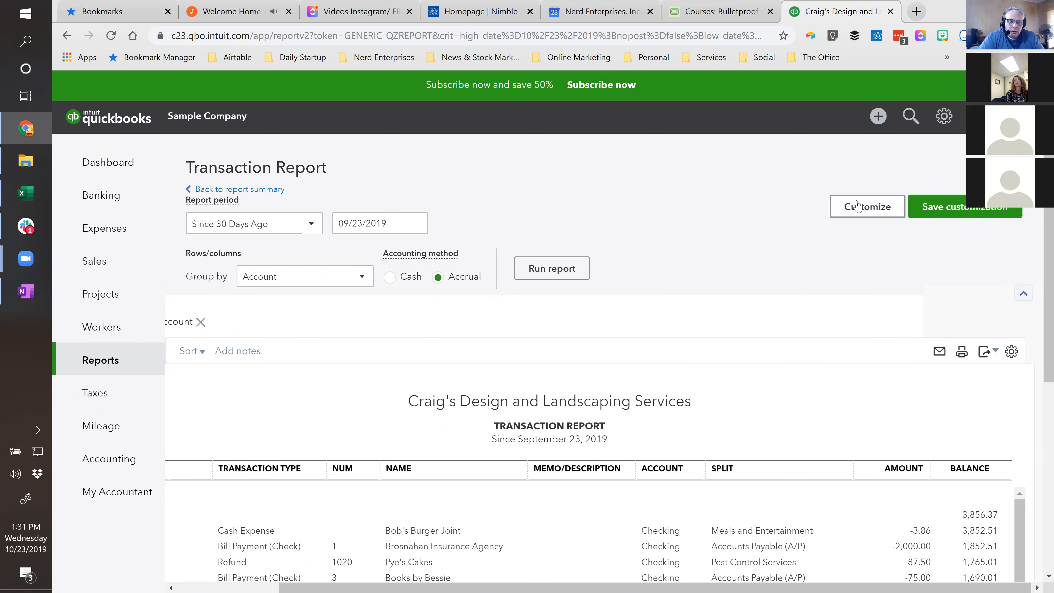
left_click(955, 211)
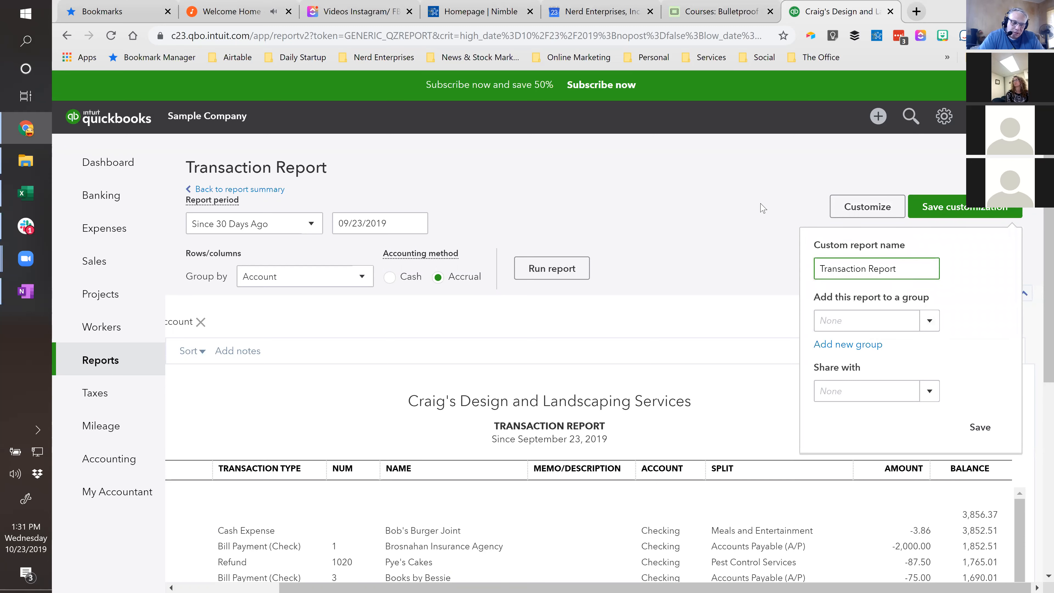
left_click(739, 273)
- Change the Transaction Report's title in its header to "Checking - 1234 30 Day Rolling Detail"
scroll(573, 245, "down", 3)
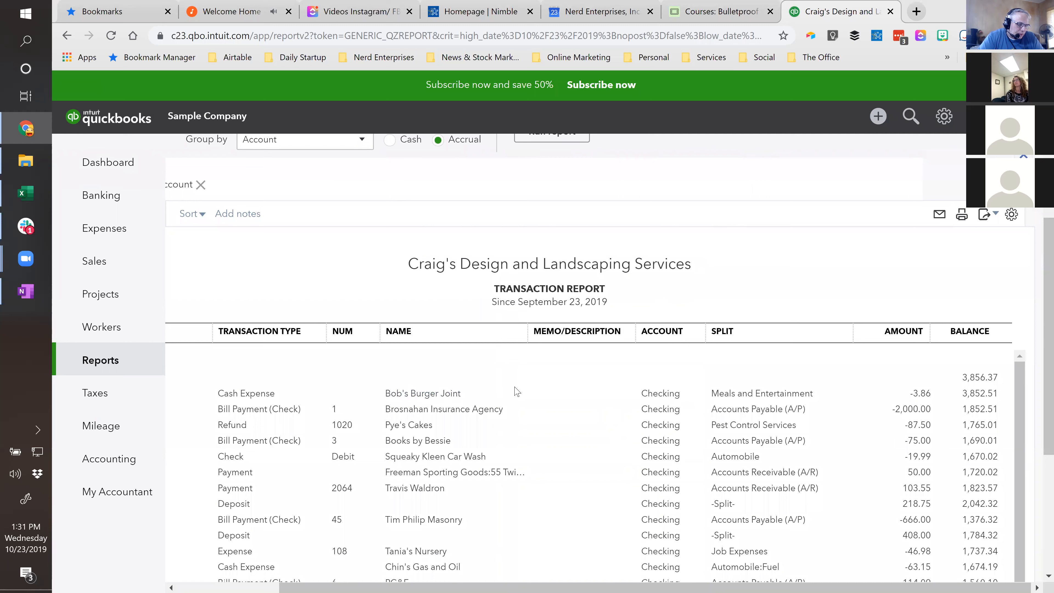
scroll(515, 390, "left", 3)
left_click(682, 289)
triple_click(709, 289)
type("Checking")
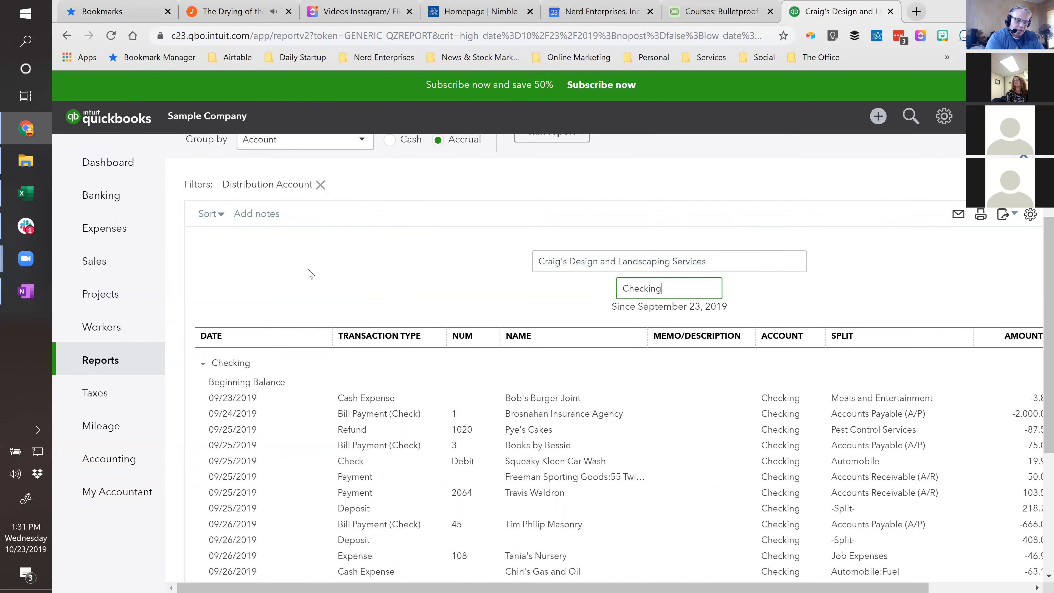
type(" - 1234")
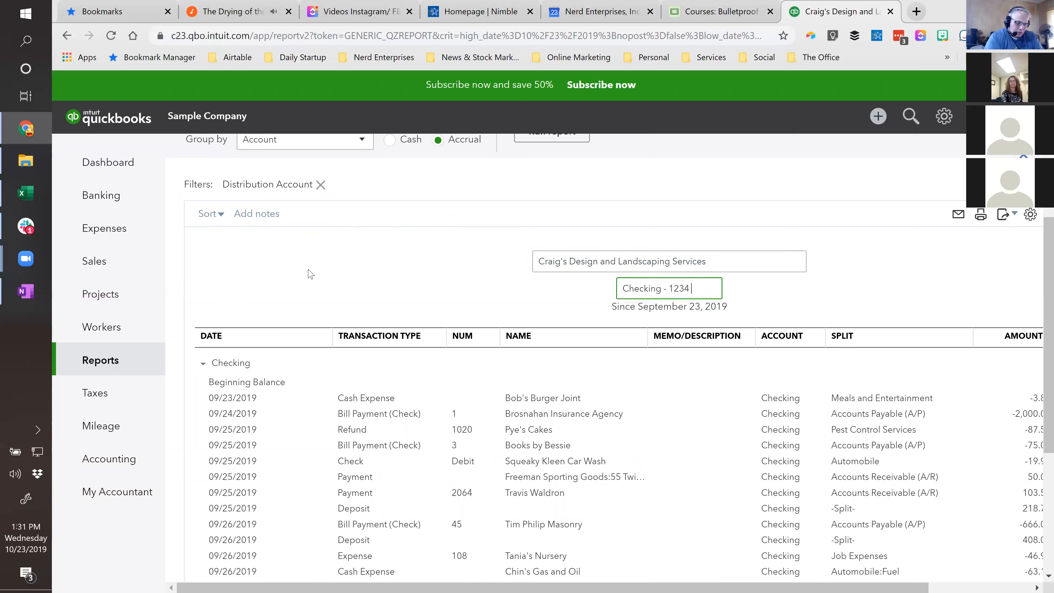
type("30 Day Rolling Detail")
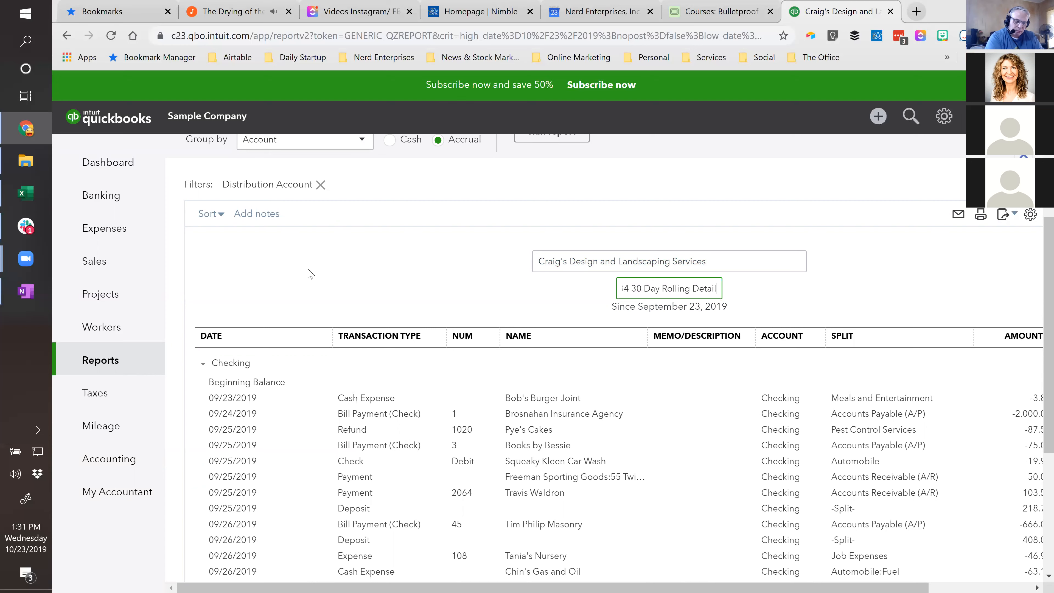
left_click(309, 269)
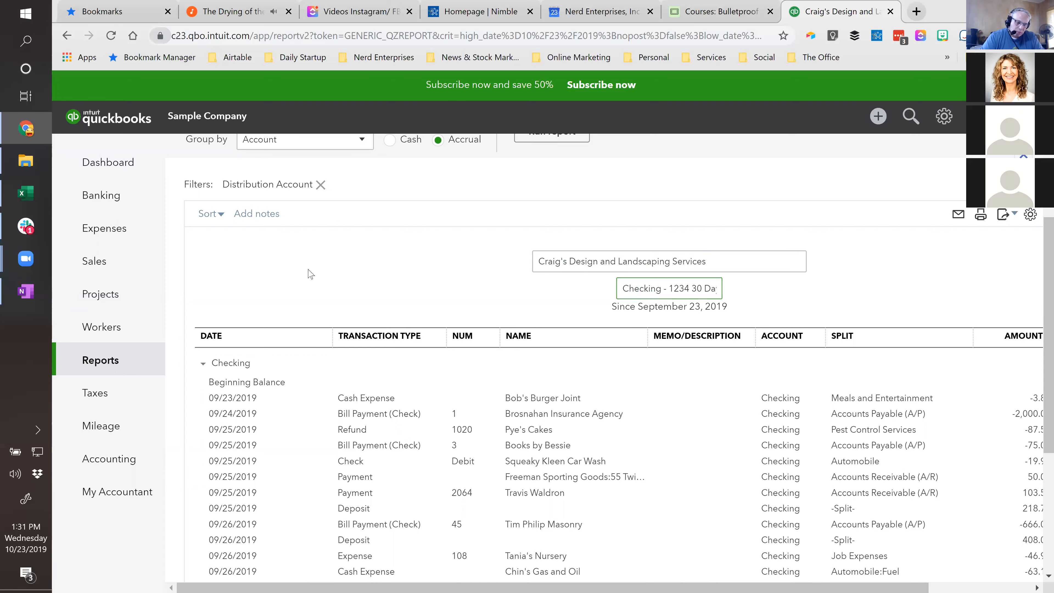
- Save the retitled Checking report as a customization in the existing Weekly Management Reports group
scroll(987, 305, "up", 1)
scroll(989, 309, "up", 3)
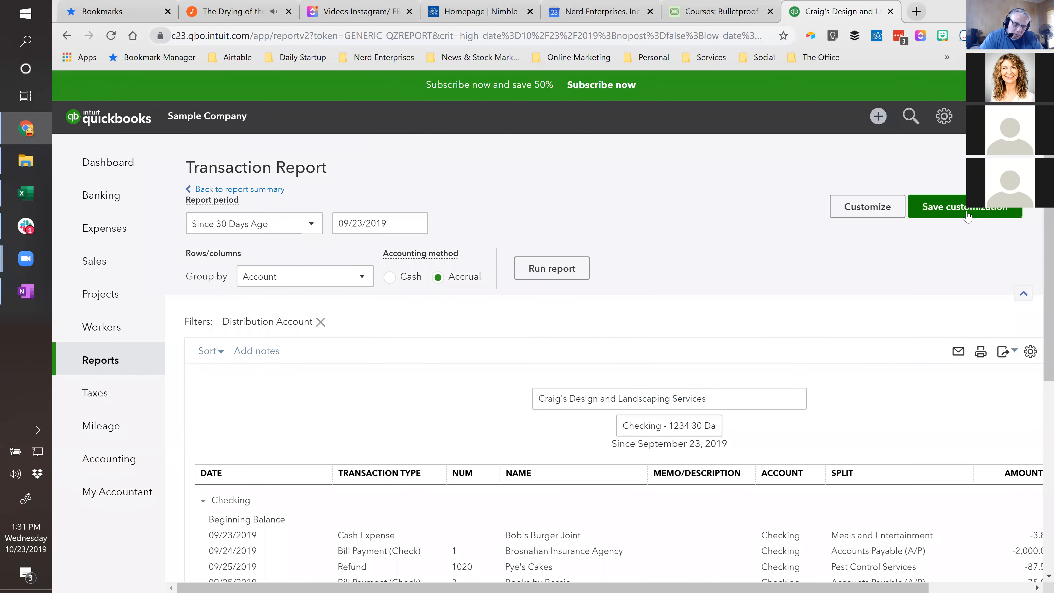
left_click(963, 210)
left_click(930, 321)
left_click(871, 346)
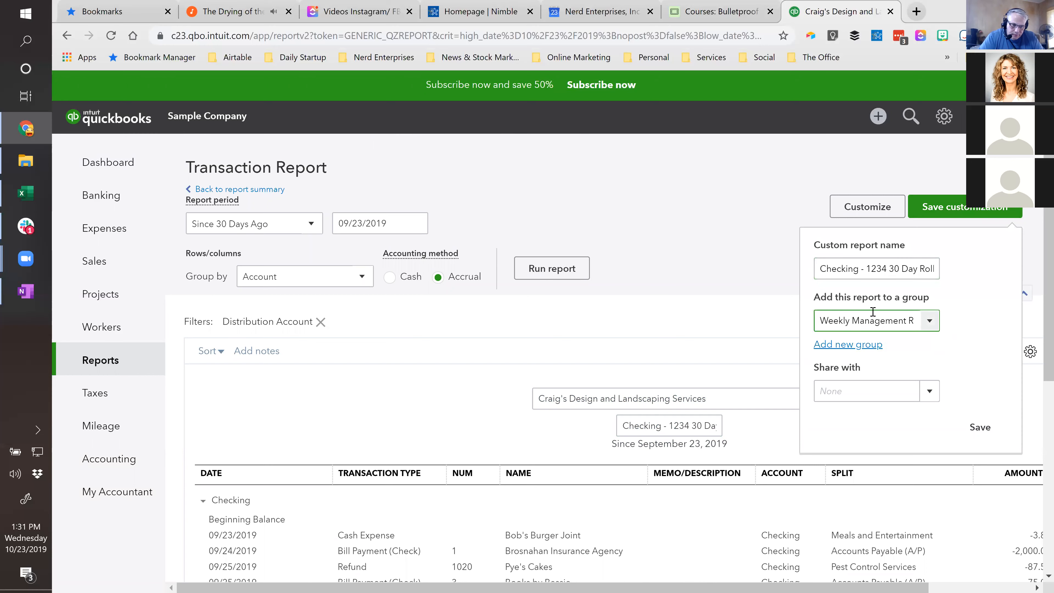
left_click(980, 426)
scroll(954, 393, "down", 3)
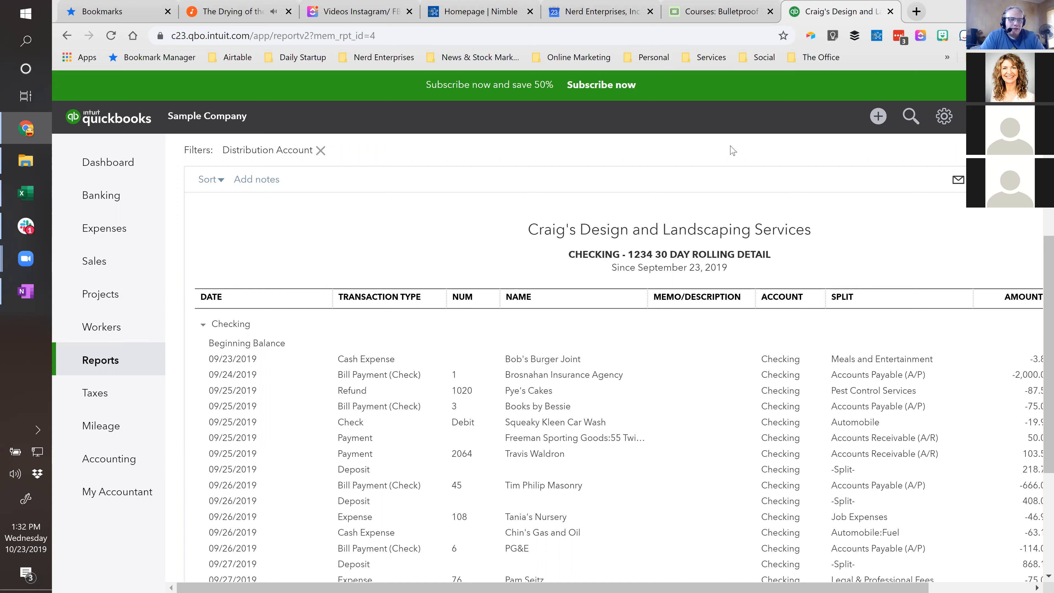
scroll(791, 314, "up", 3)
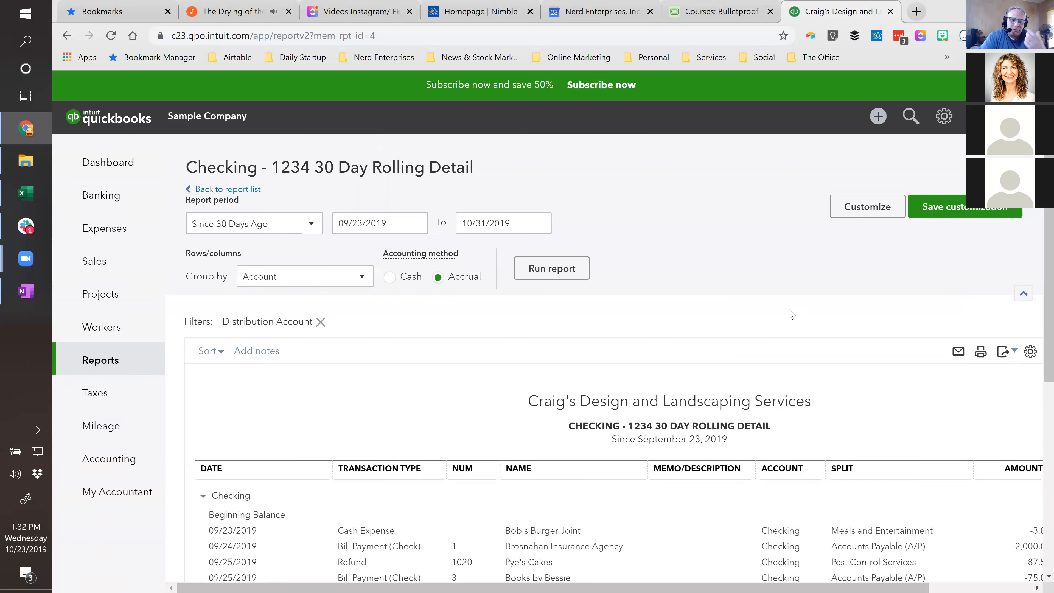
- Return to the report list, then check the Statement of Cash Flows lesson in the Airtable course list
left_click(240, 190)
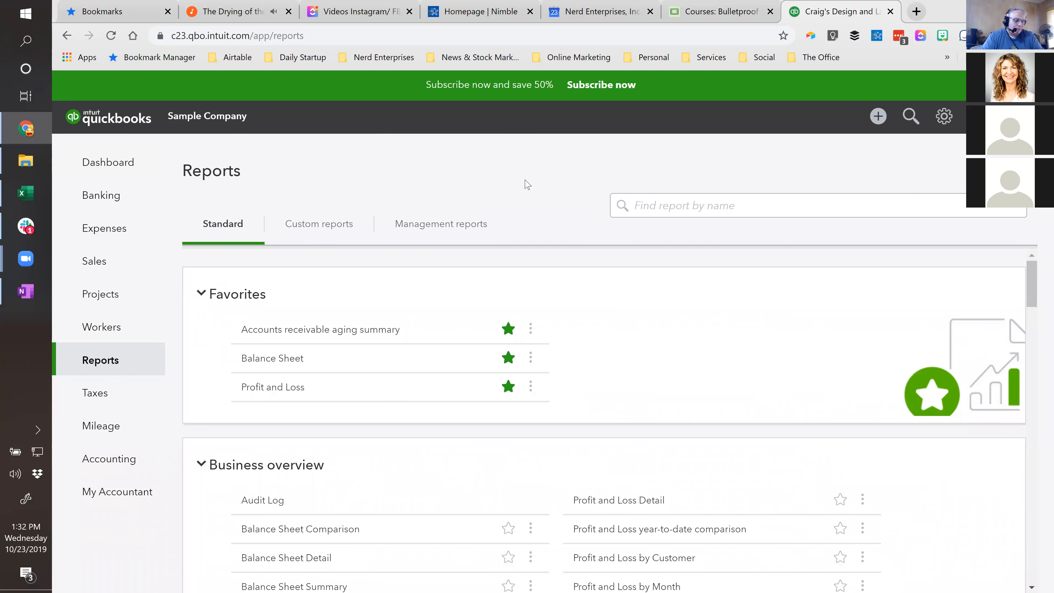
scroll(563, 317, "down", 3)
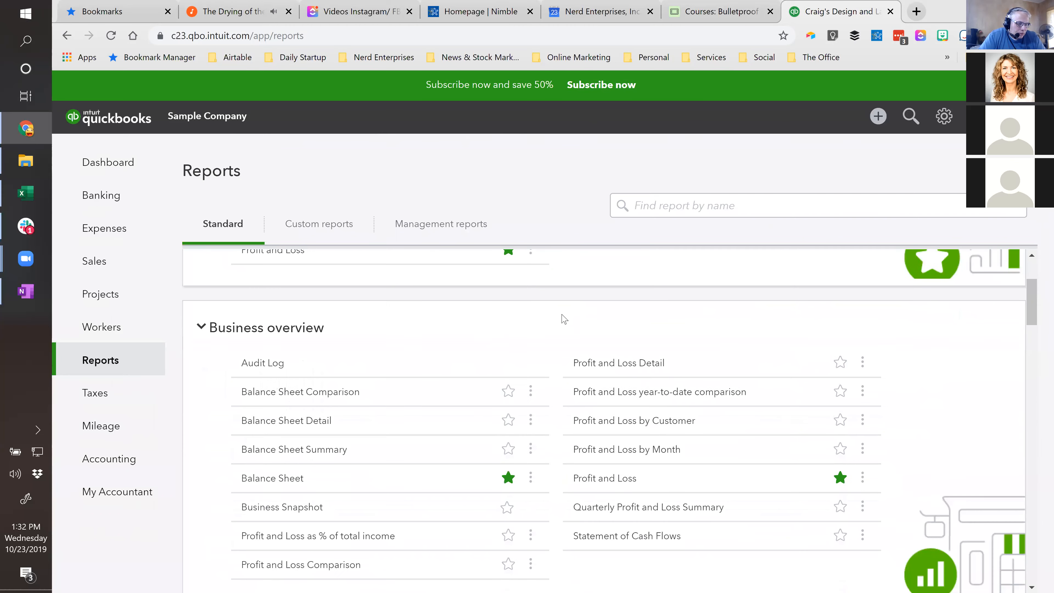
scroll(564, 317, "up", 3)
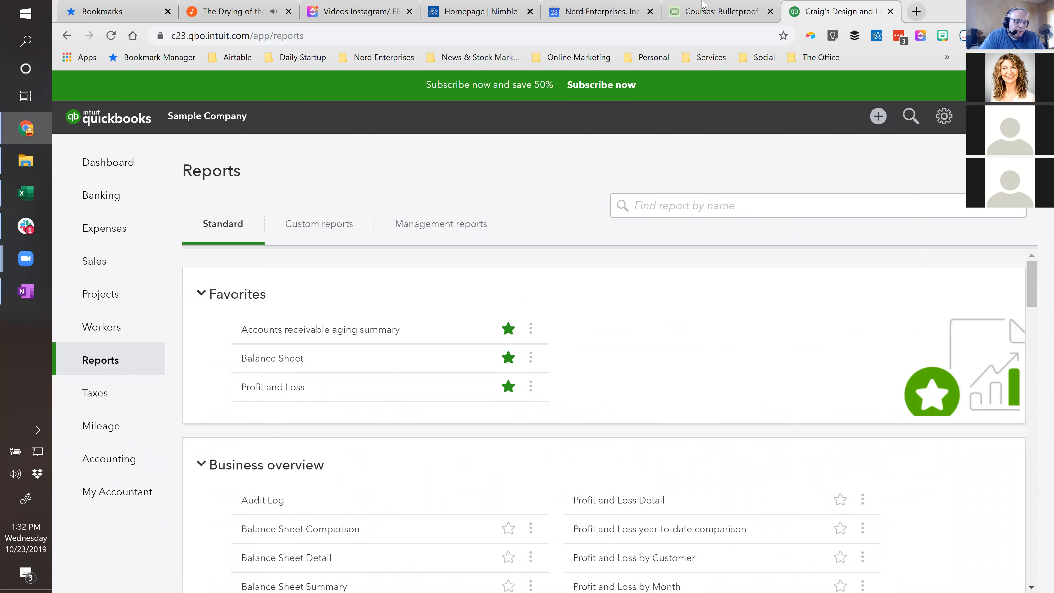
left_click(751, 5)
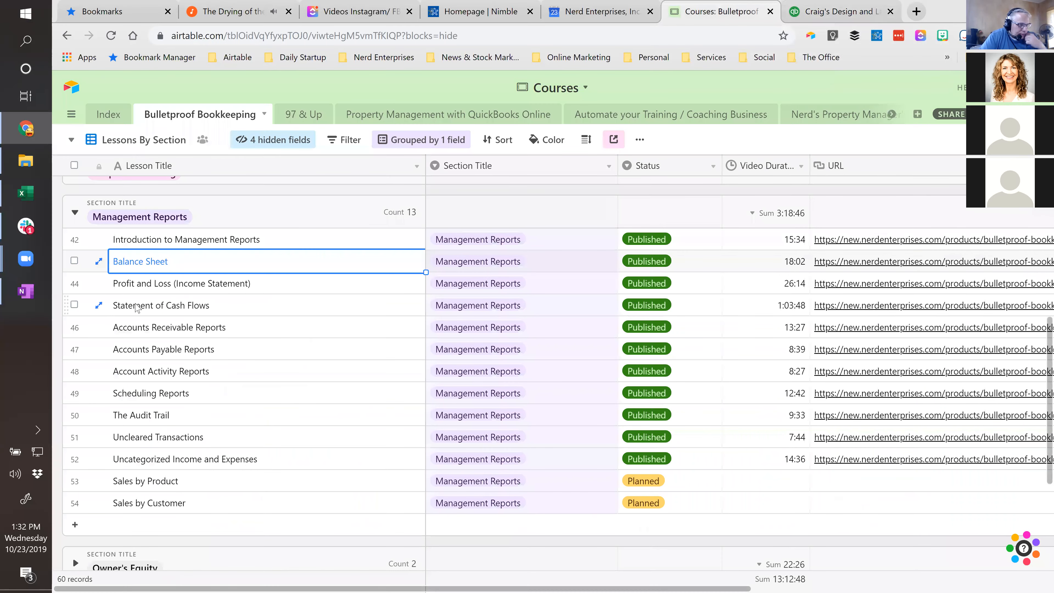
left_click(151, 308)
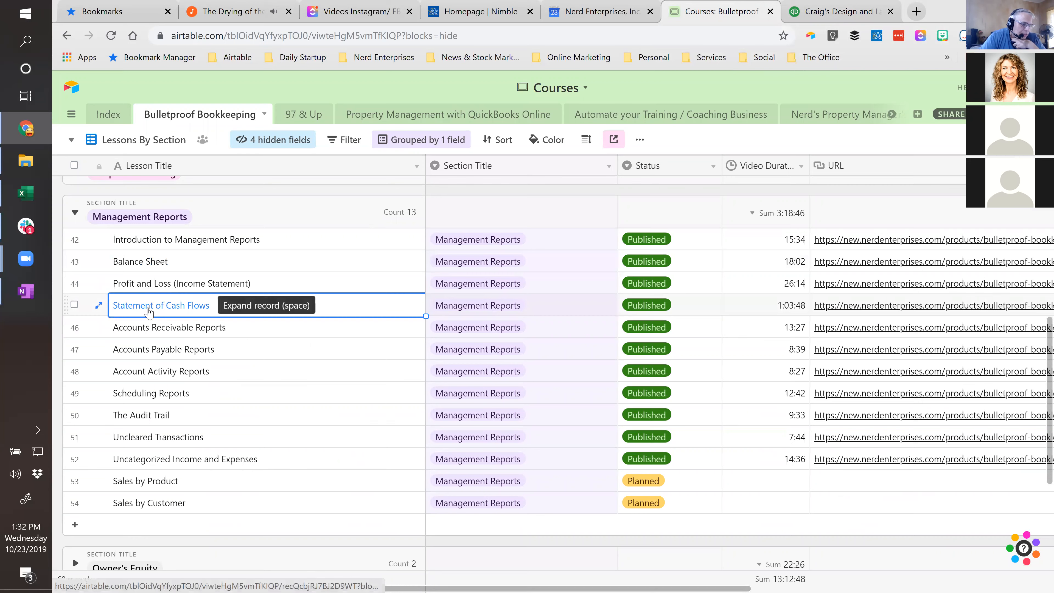
left_click(828, 13)
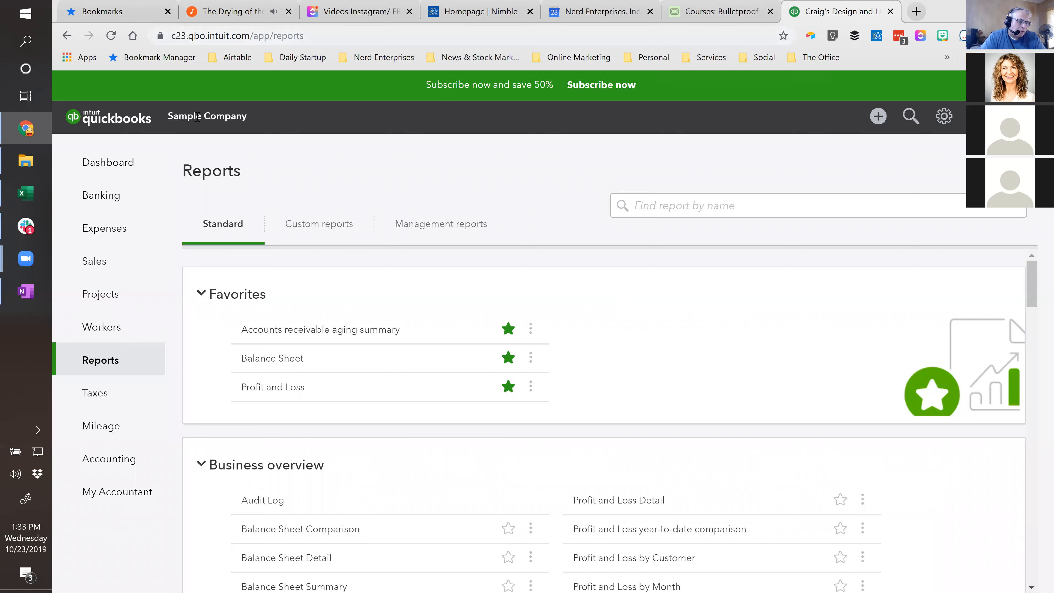
left_click(681, 203)
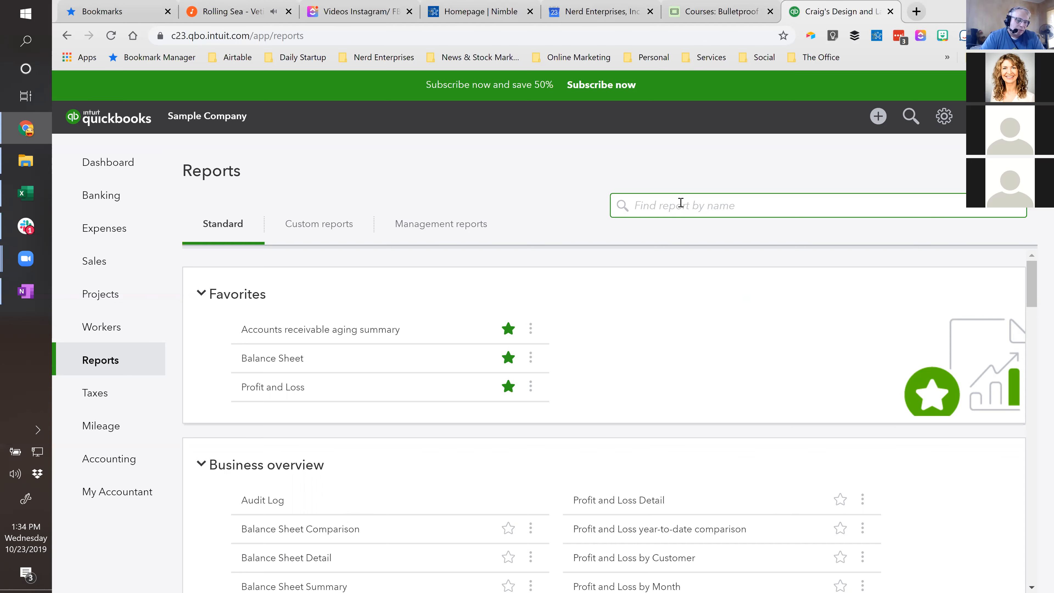
left_click(553, 178)
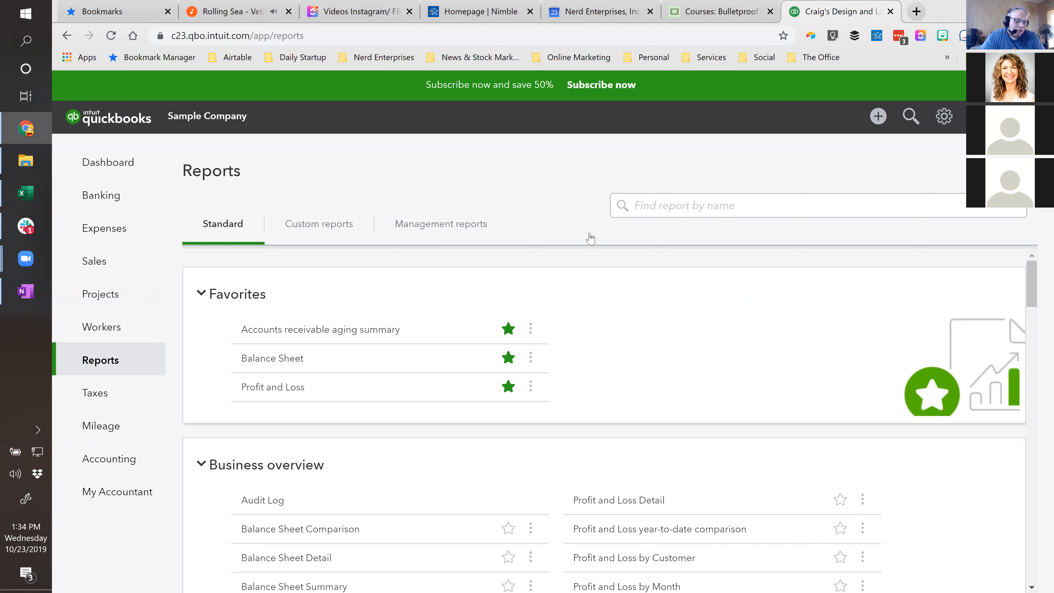
scroll(650, 314, "down", 1)
scroll(650, 314, "down", 3)
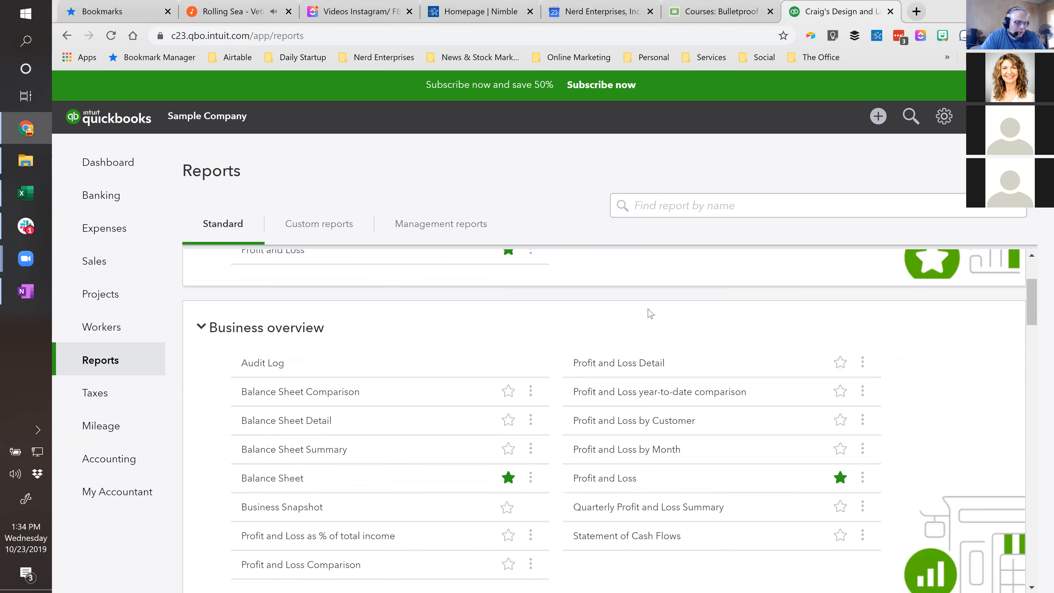
scroll(650, 314, "up", 3)
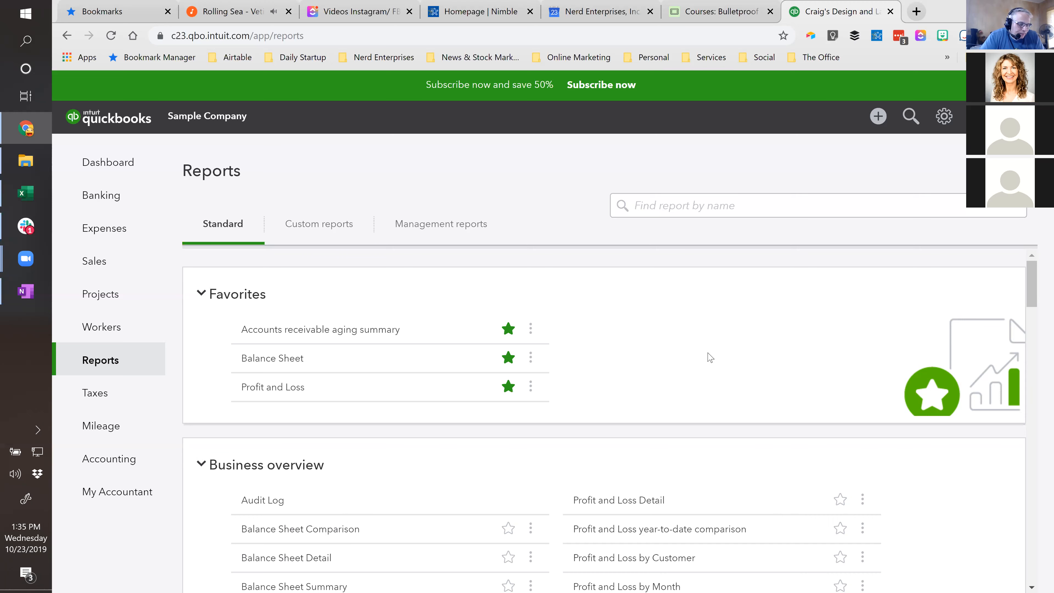
- Switch to the Airtable course list and review the Statement of Cash Flows video duration and the Accounts Receivable Reports lesson
left_click(703, 8)
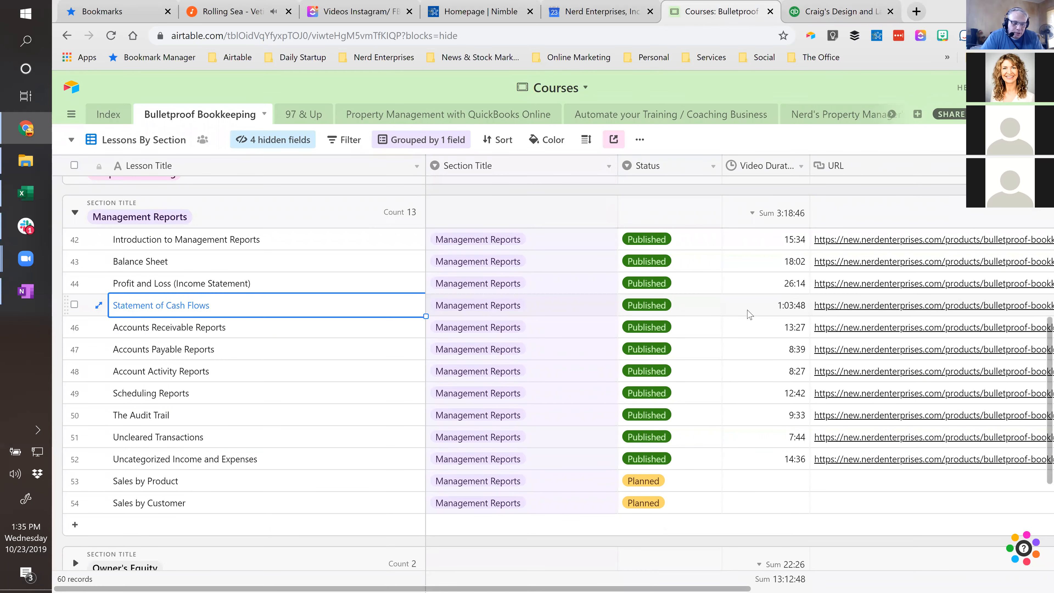
key("Right")
key("Right")
key("Right")
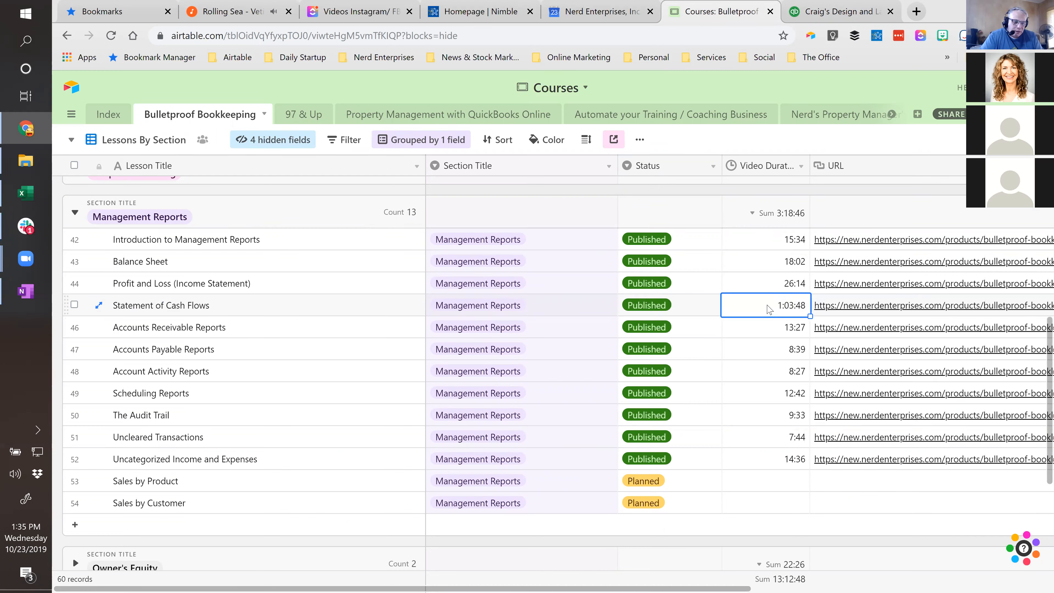
left_click(227, 309)
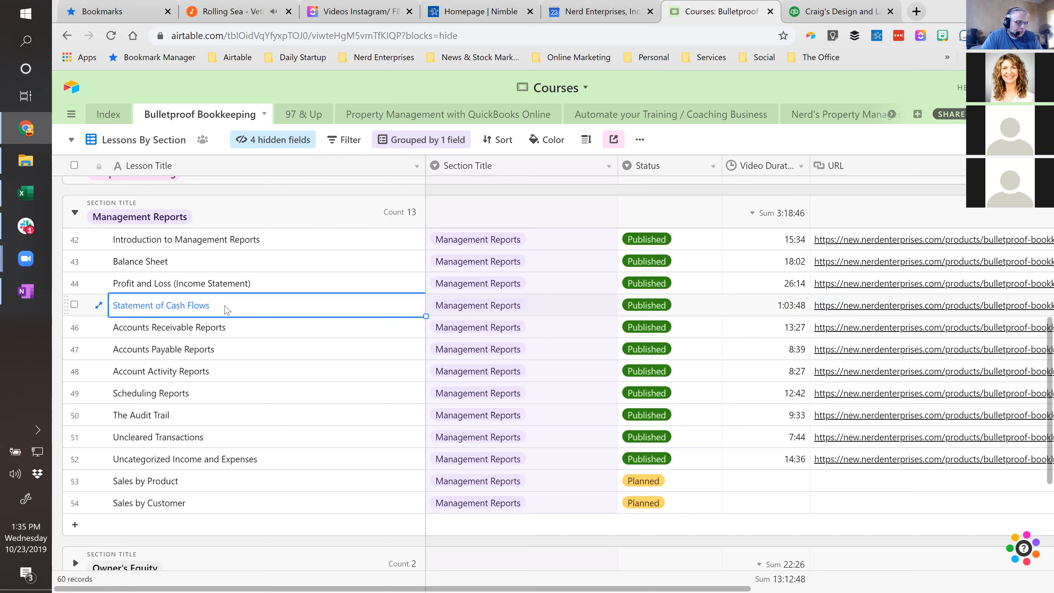
left_click(234, 329)
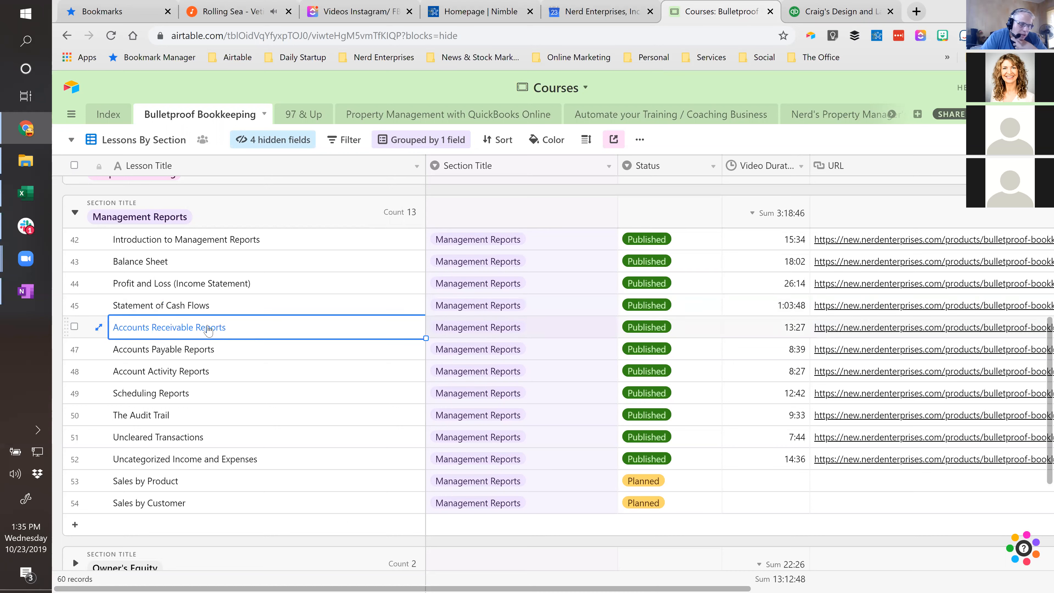
- Switch back to QuickBooks, search the reports for "open" and open the Open Invoices report
left_click(839, 15)
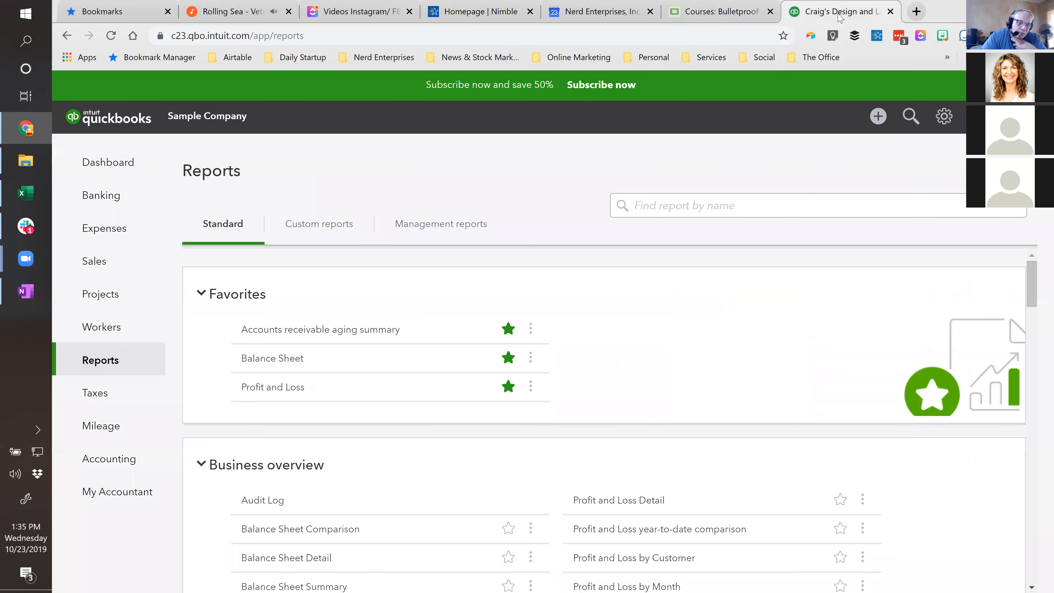
left_click(660, 205)
type("open")
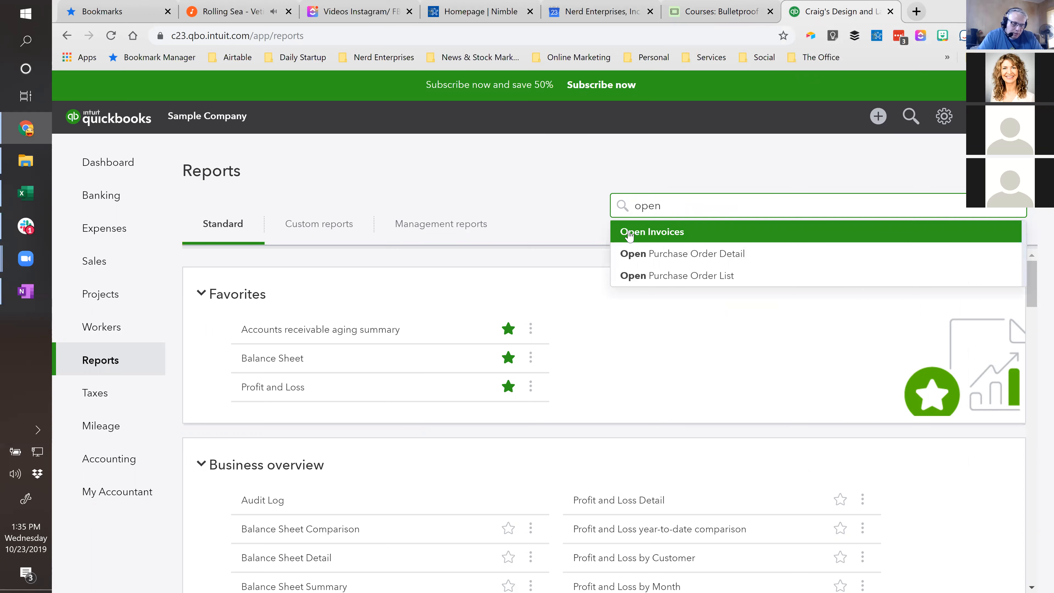
left_click(630, 232)
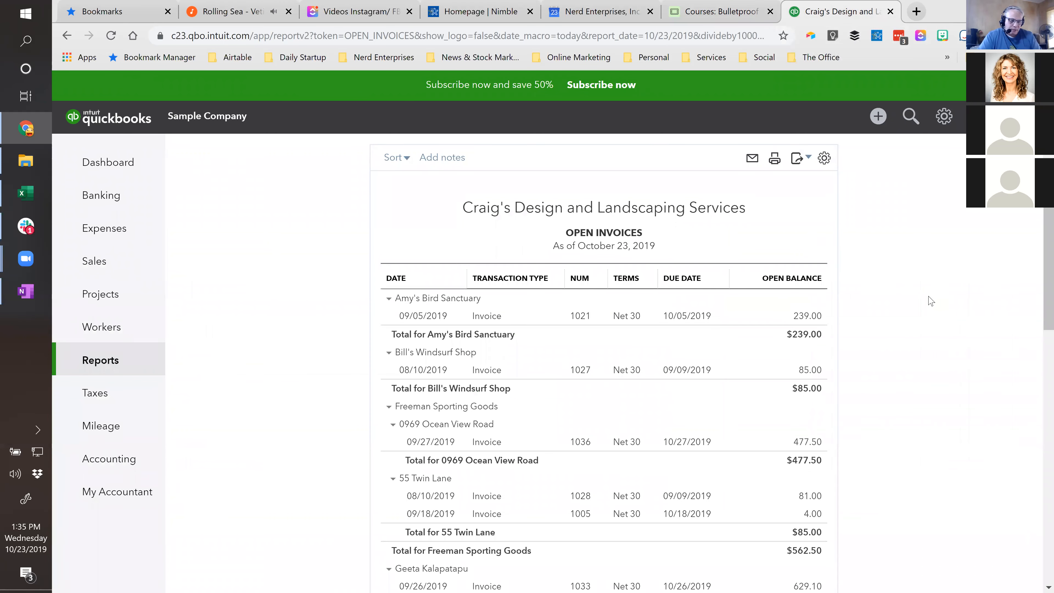
scroll(931, 301, "down", 2)
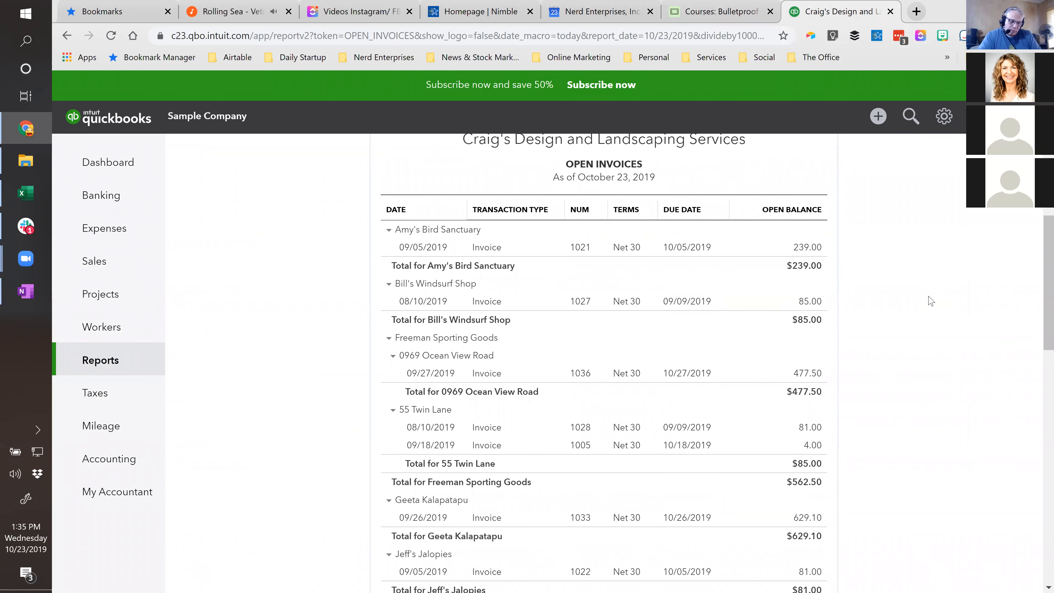
scroll(934, 336, "up", 5)
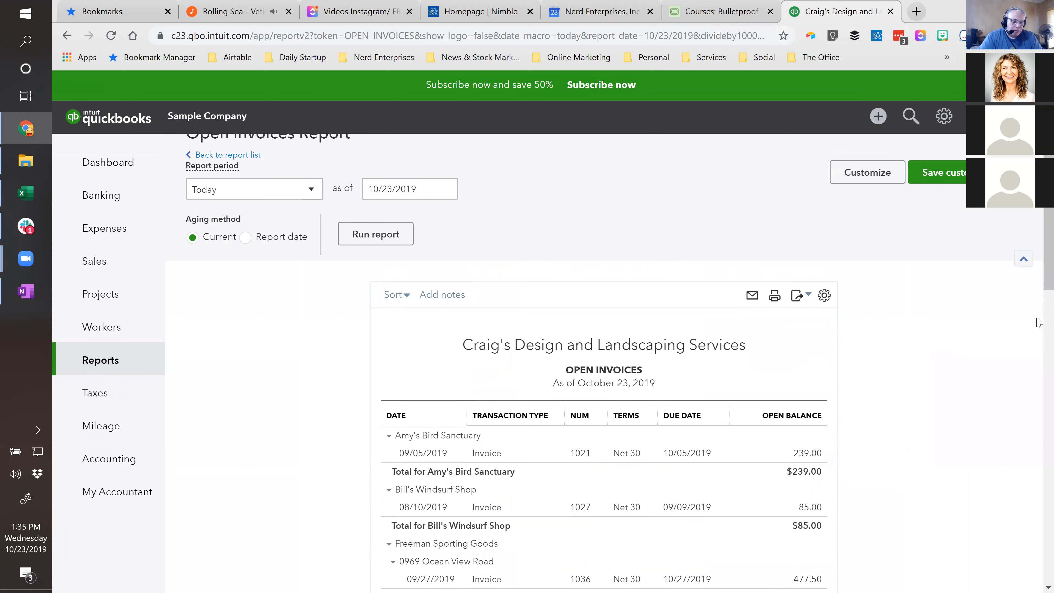
- Save the Open Invoices report as a customization in the Weekly Management Reports group
left_click(942, 172)
left_click(928, 286)
left_click(878, 309)
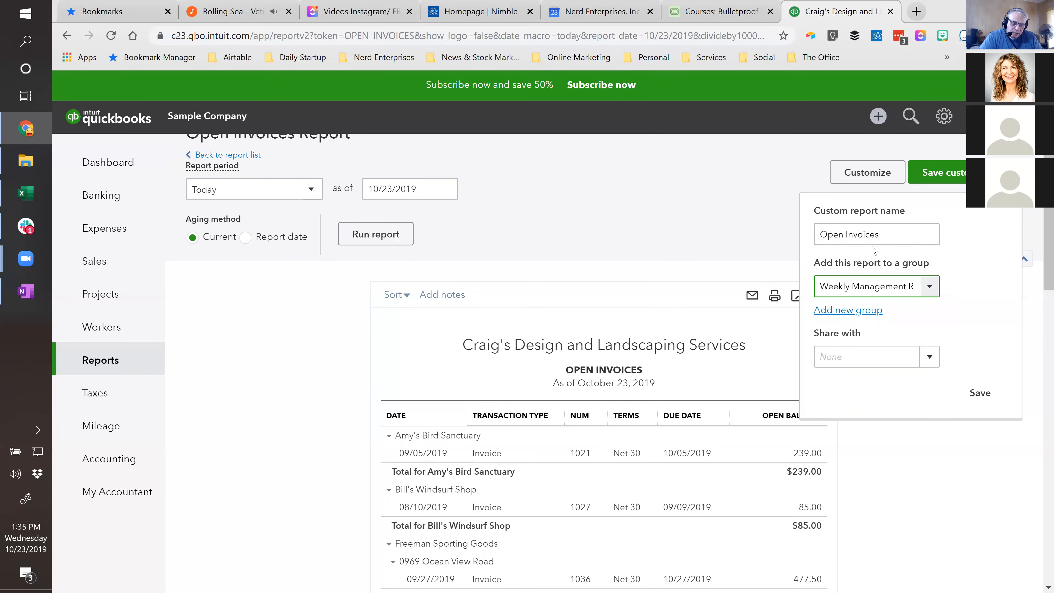
left_click(951, 173)
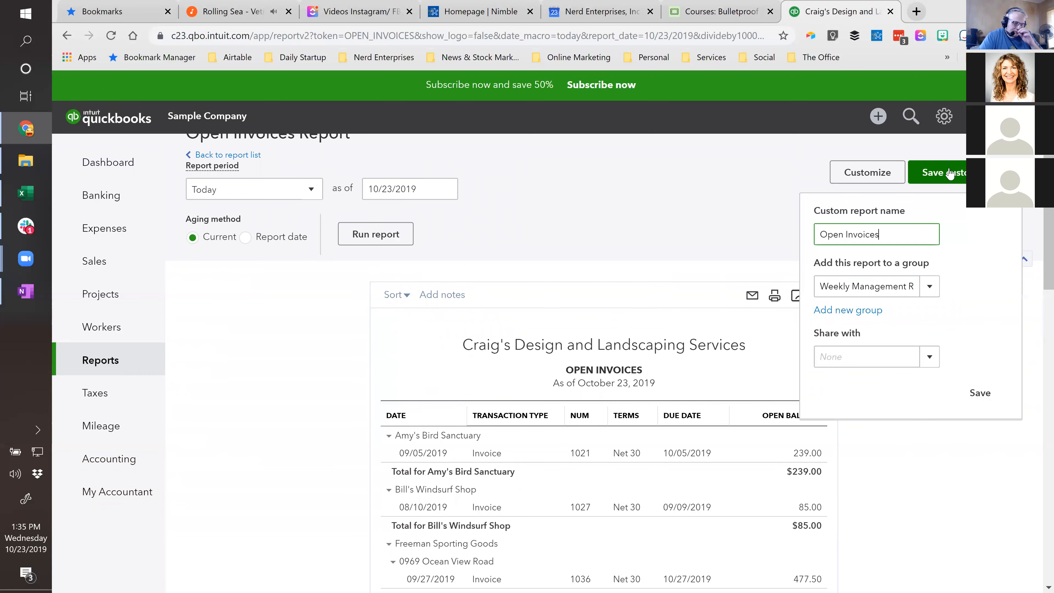
left_click(980, 392)
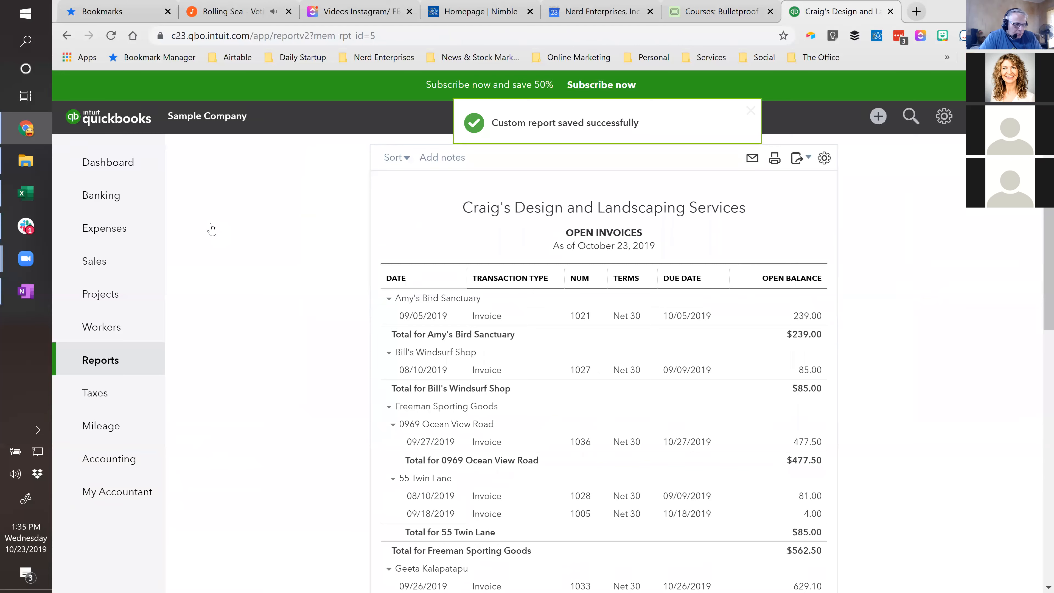
- Return to the report list, search for "Unpa" and open the Unpaid Bills report to review it
left_click(228, 190)
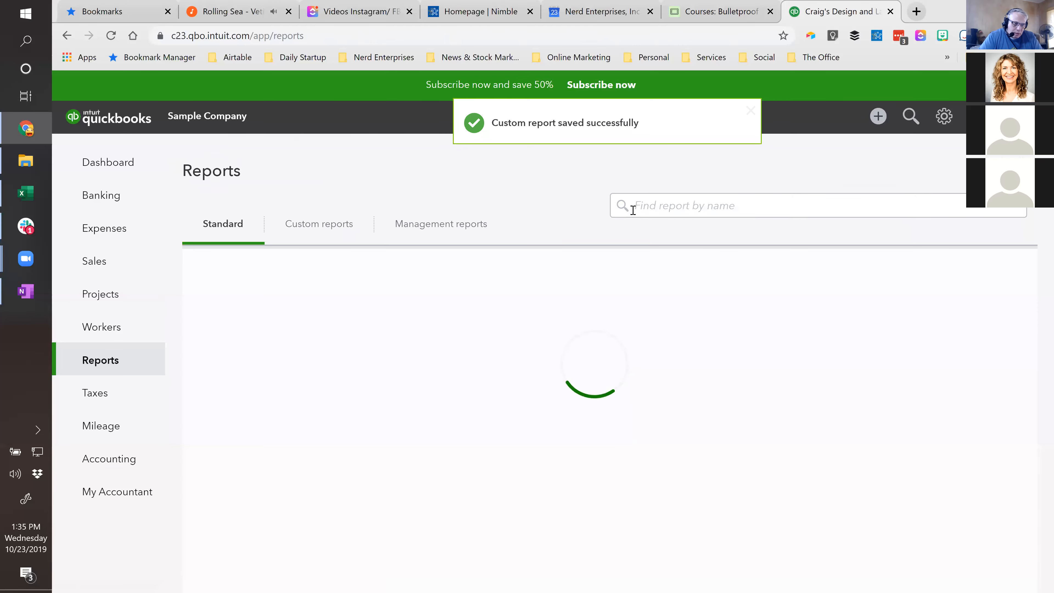
left_click(693, 206)
type("Unpa")
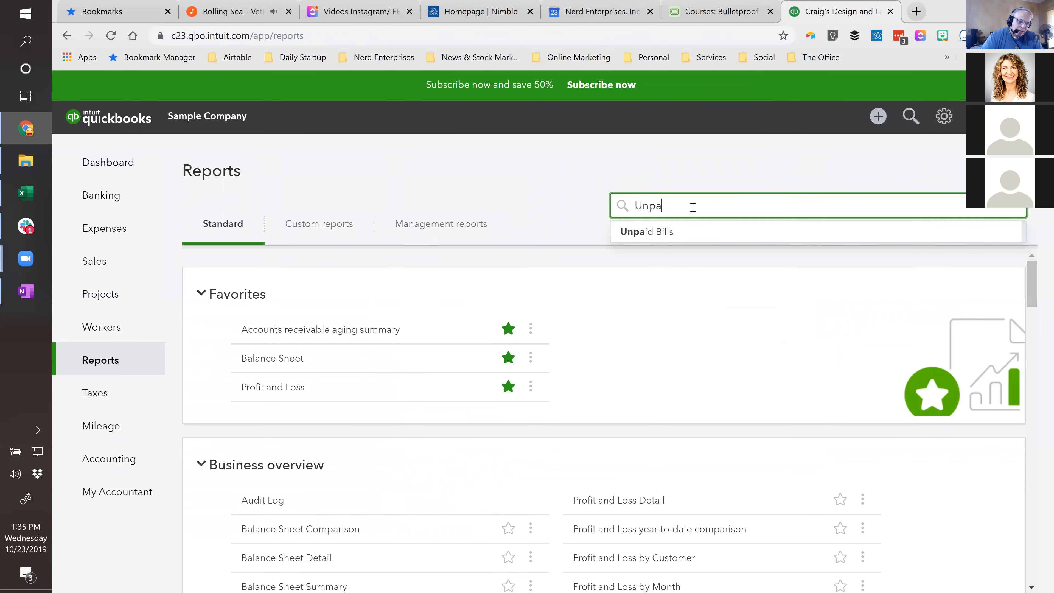
left_click(682, 229)
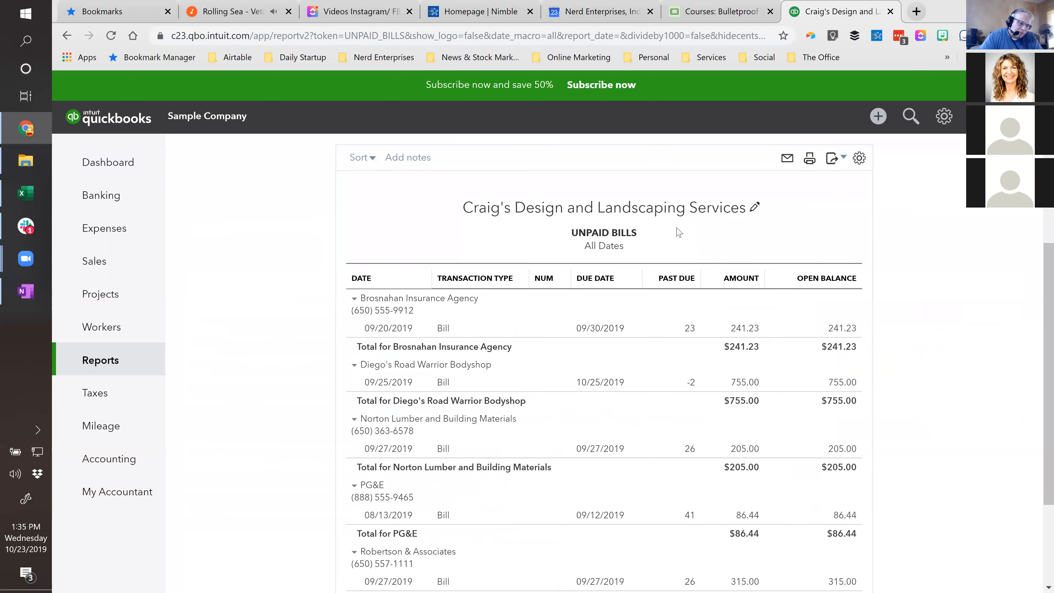
scroll(522, 390, "down", 2)
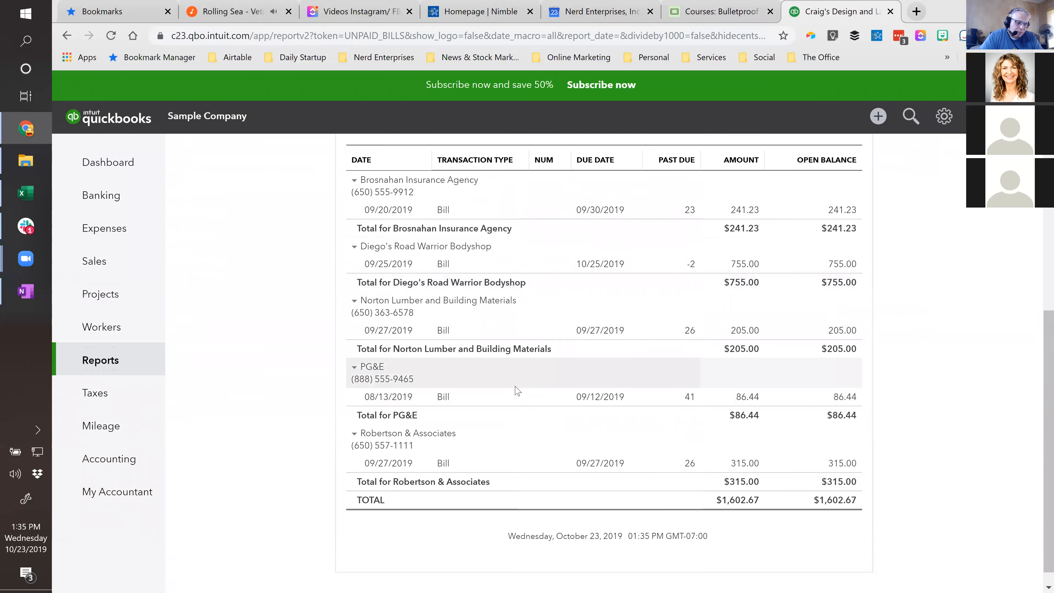
scroll(520, 390, "up", 3)
scroll(517, 391, "up", 3)
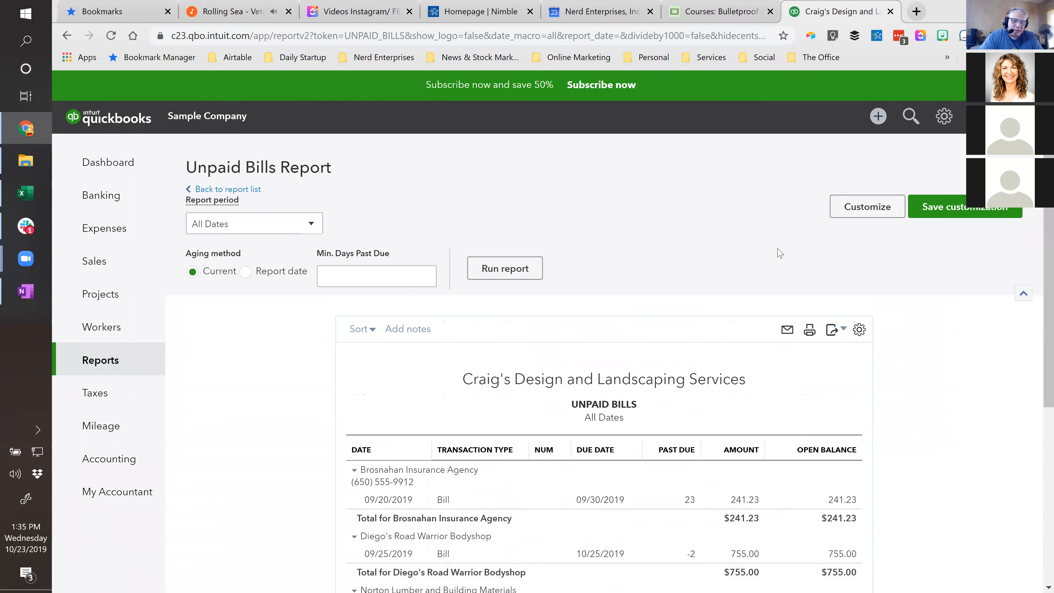
- Save the Unpaid Bills report as a customization in the Weekly Management Reports group
left_click(946, 209)
left_click(925, 326)
left_click(909, 346)
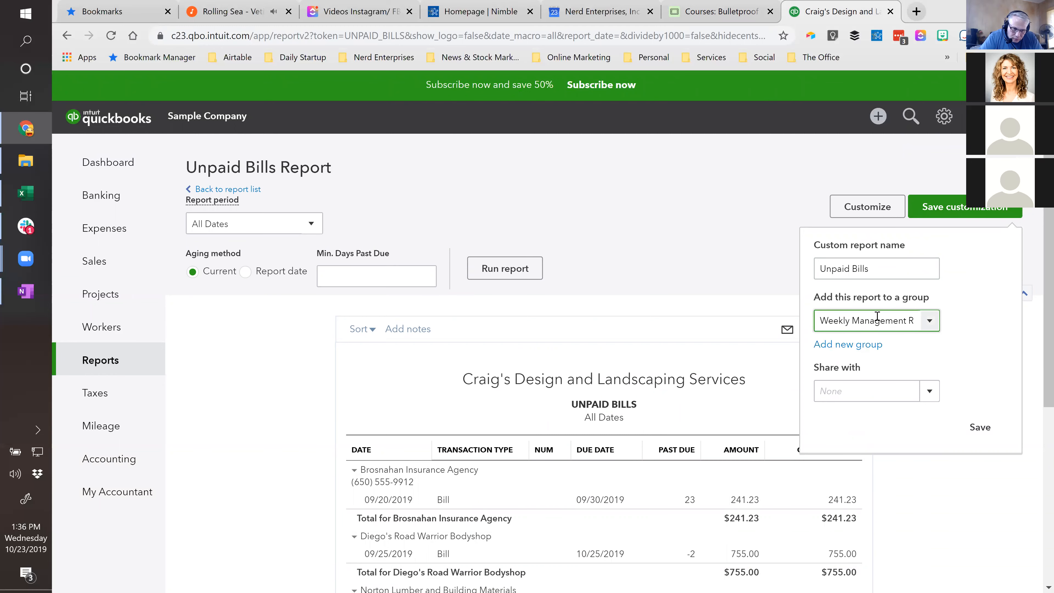
left_click(981, 430)
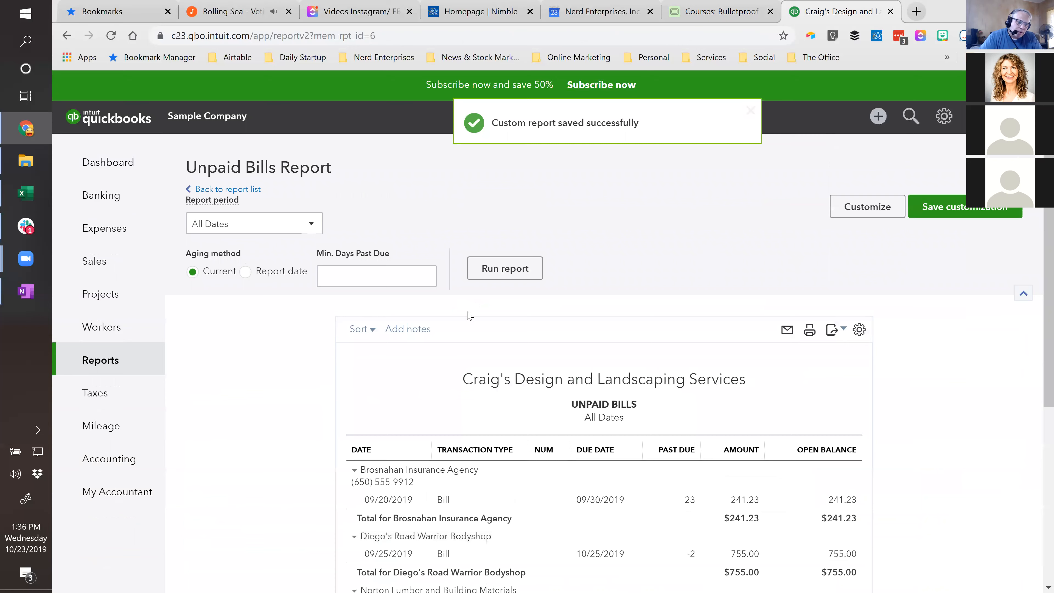
- From the report list, search for "aging", open the Accounts payable aging summary and examine its aging periods
left_click(222, 189)
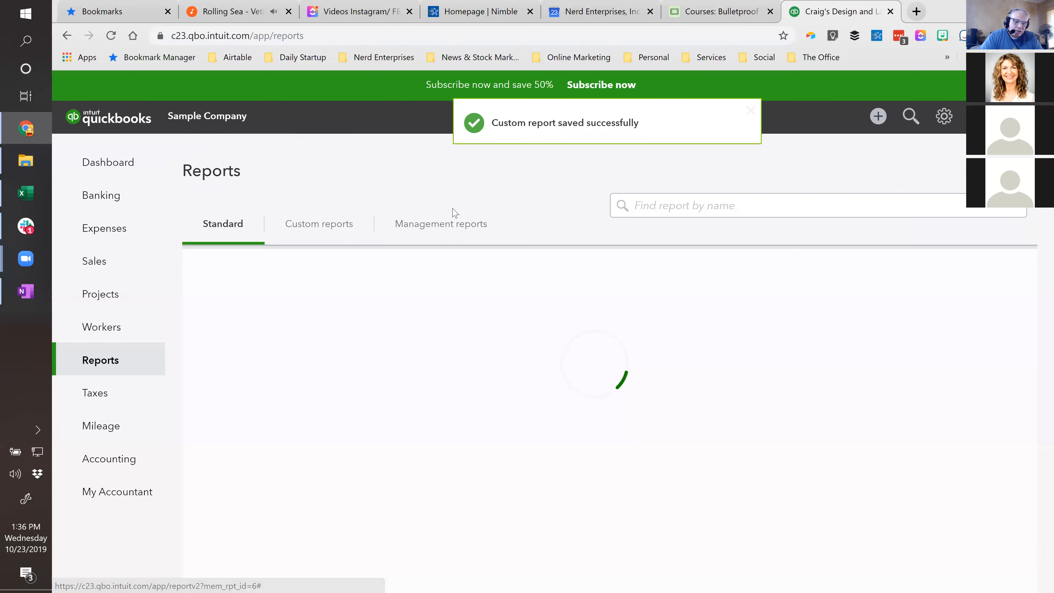
left_click(707, 208)
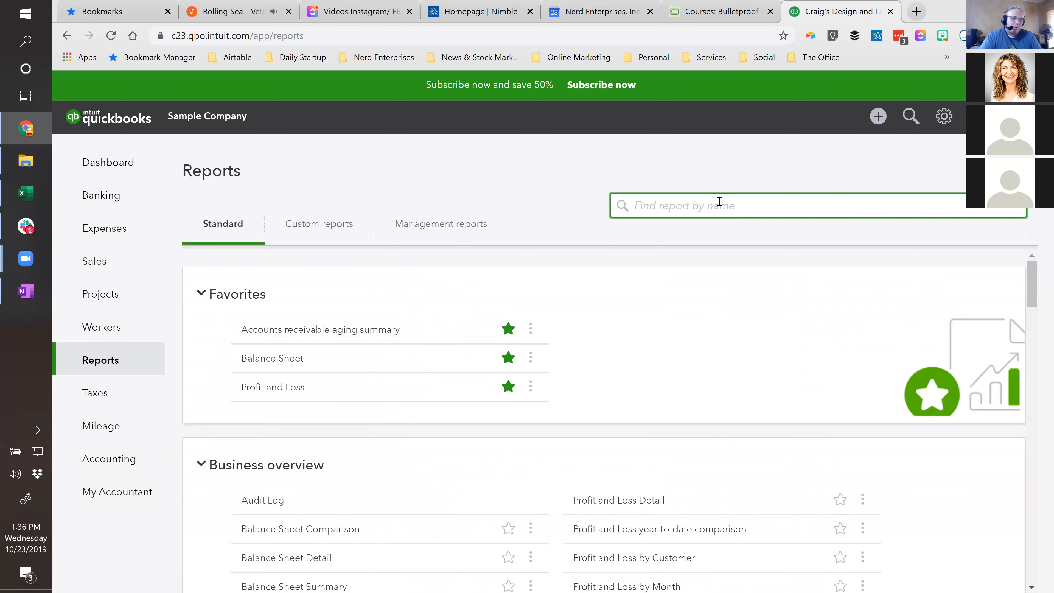
type("aging")
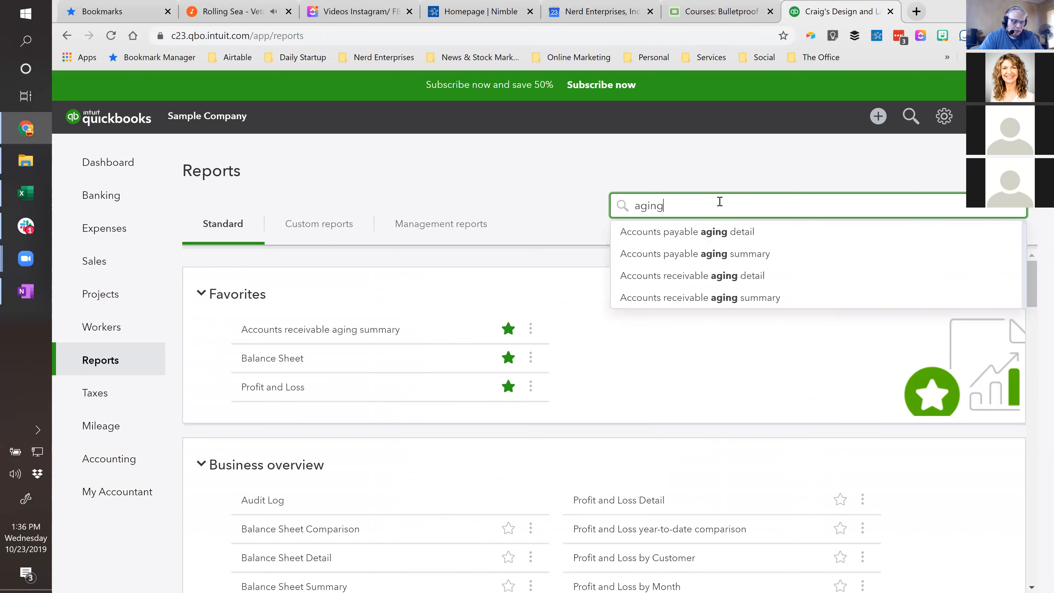
left_click(687, 259)
scroll(587, 392, "down", 1)
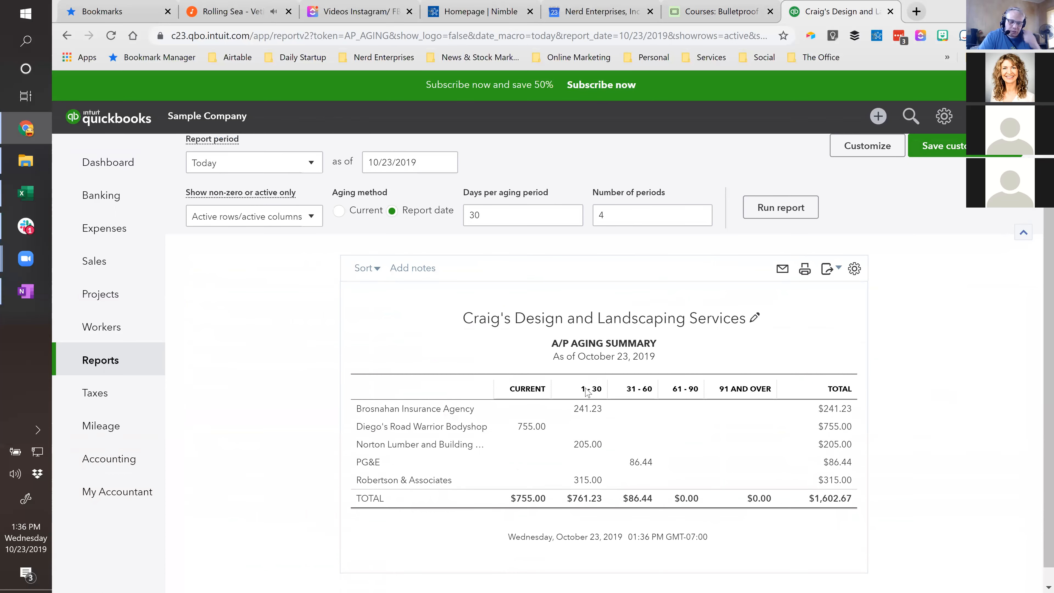
scroll(587, 392, "down", 1)
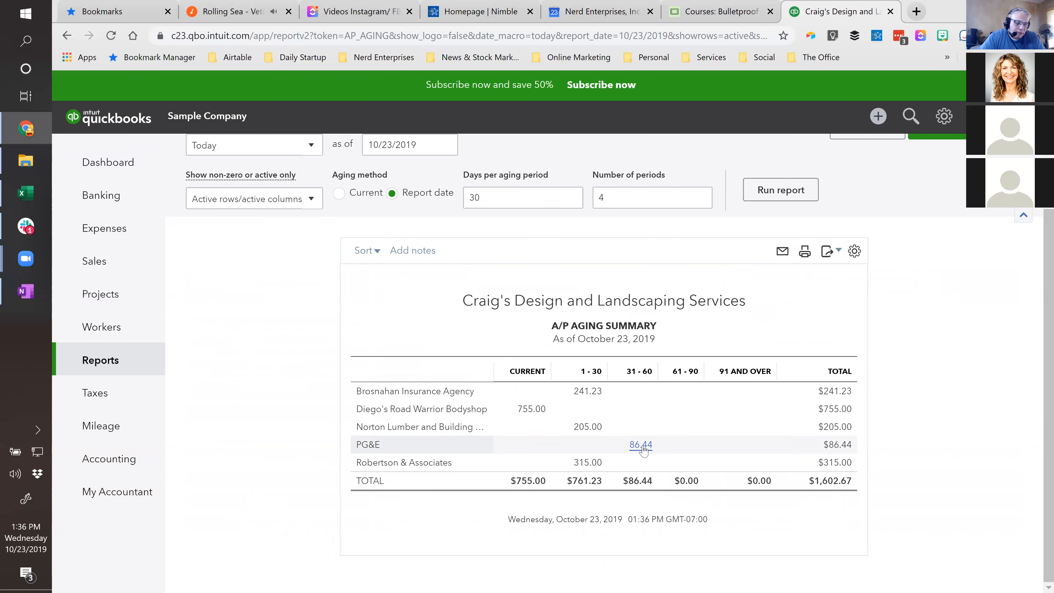
scroll(643, 450, "up", 2)
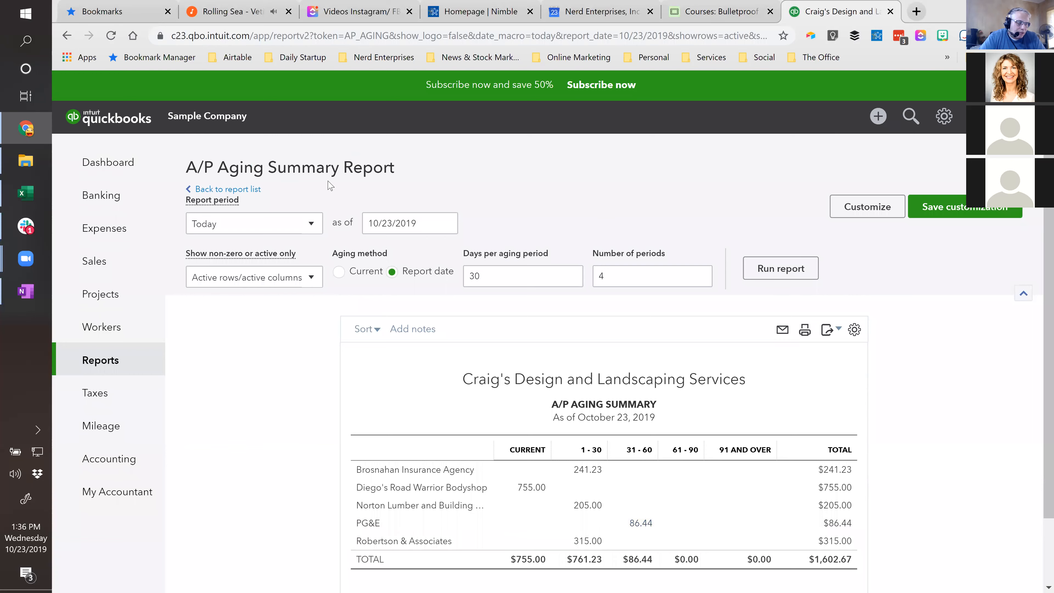
- Leave the A/P Aging Summary and list the custom reports saved in the Weekly Management Reports group
left_click(231, 190)
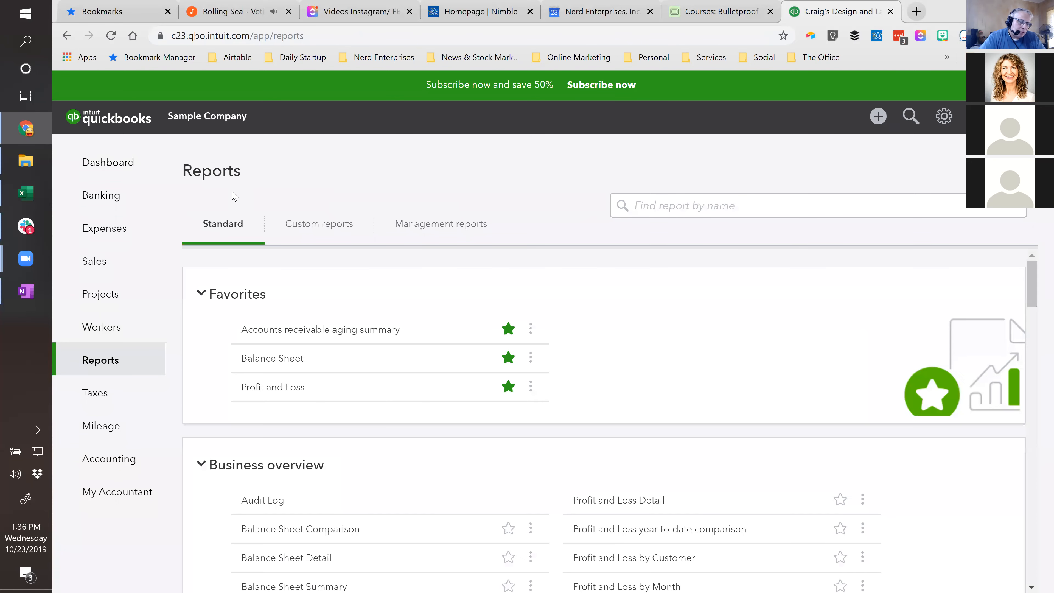
left_click(671, 202)
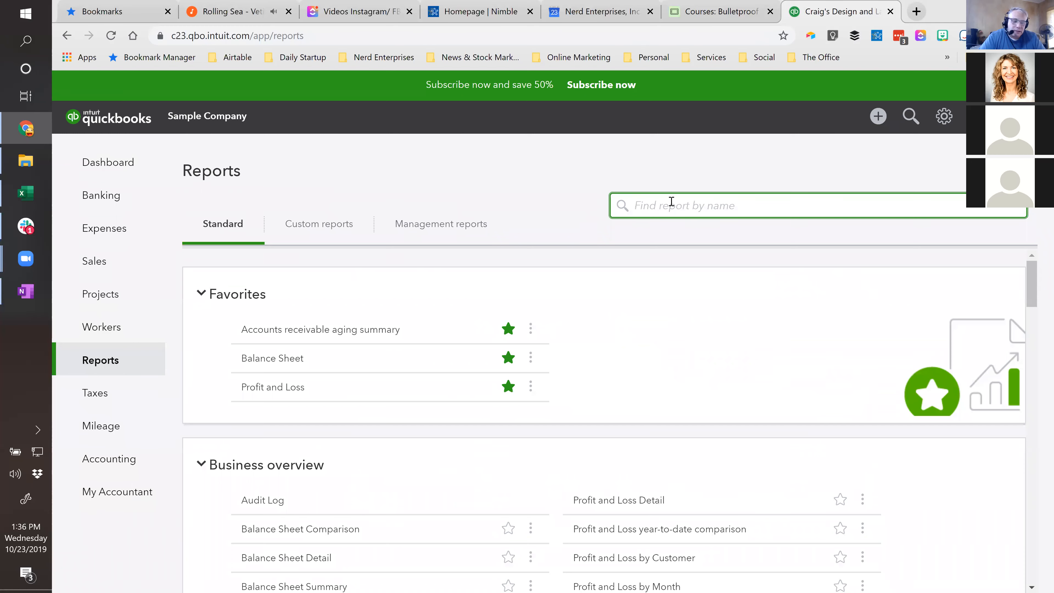
left_click(337, 227)
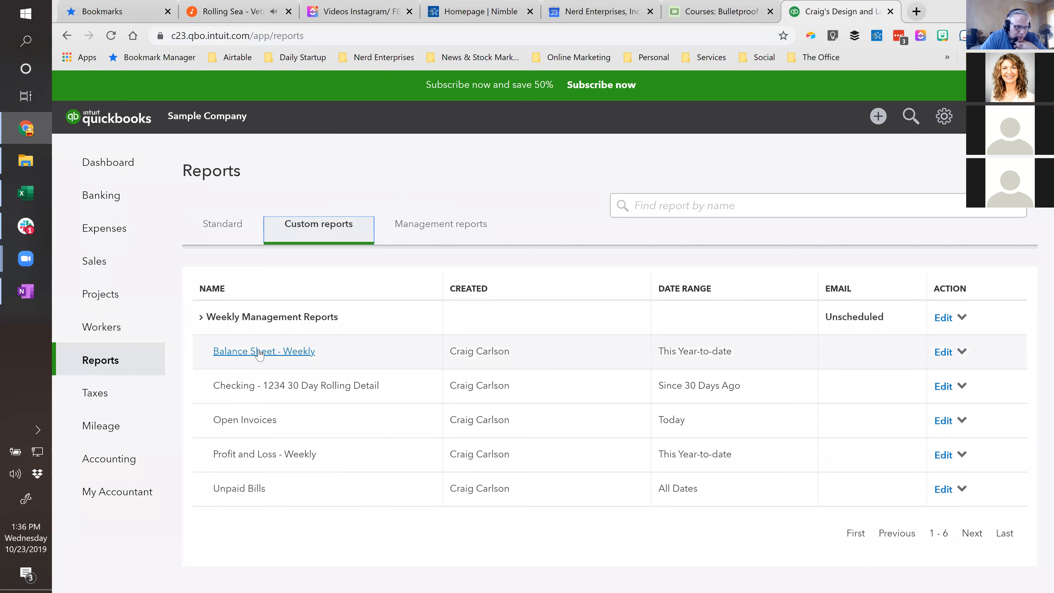
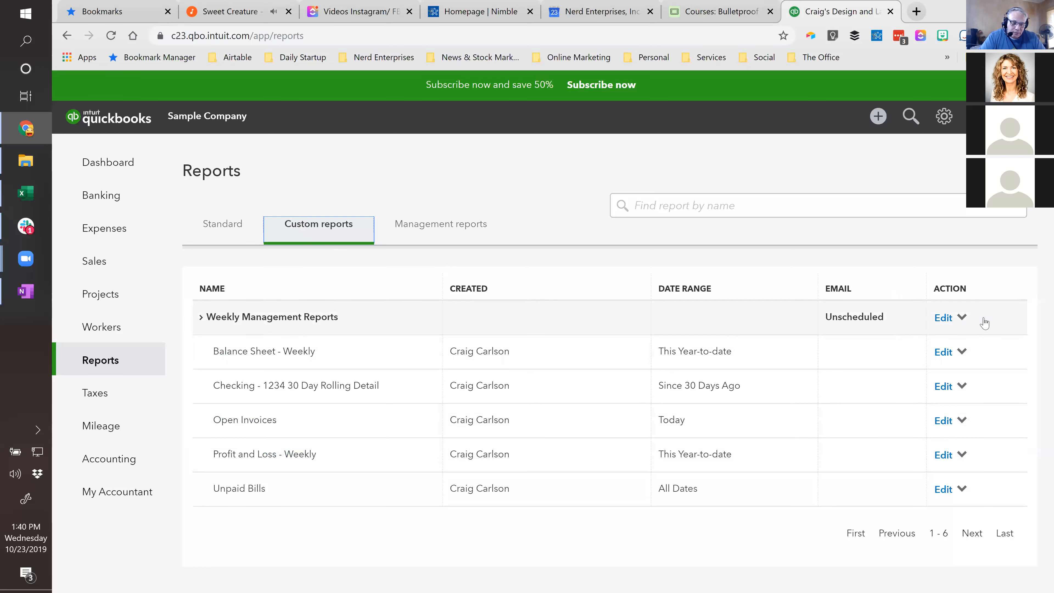
- Open the Weekly Management Reports group for editing and turn on its email schedule
left_click(962, 352)
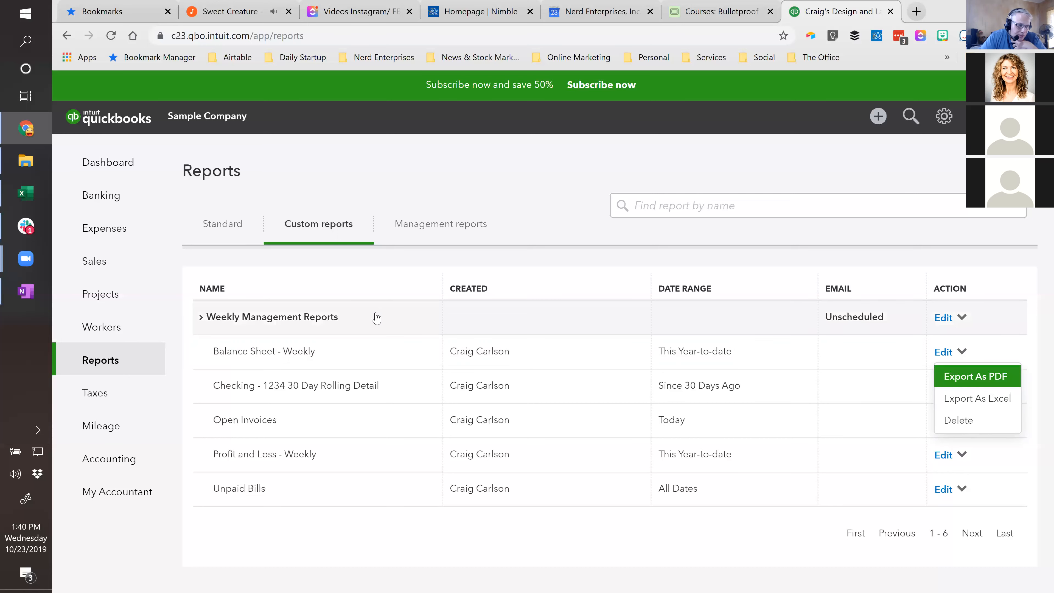
left_click(962, 318)
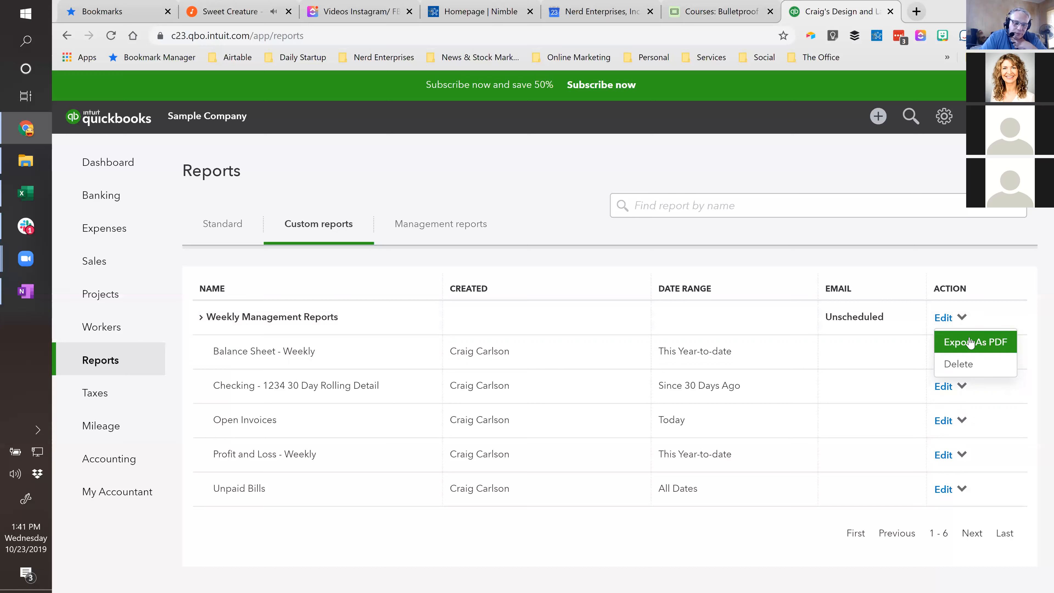
left_click(943, 319)
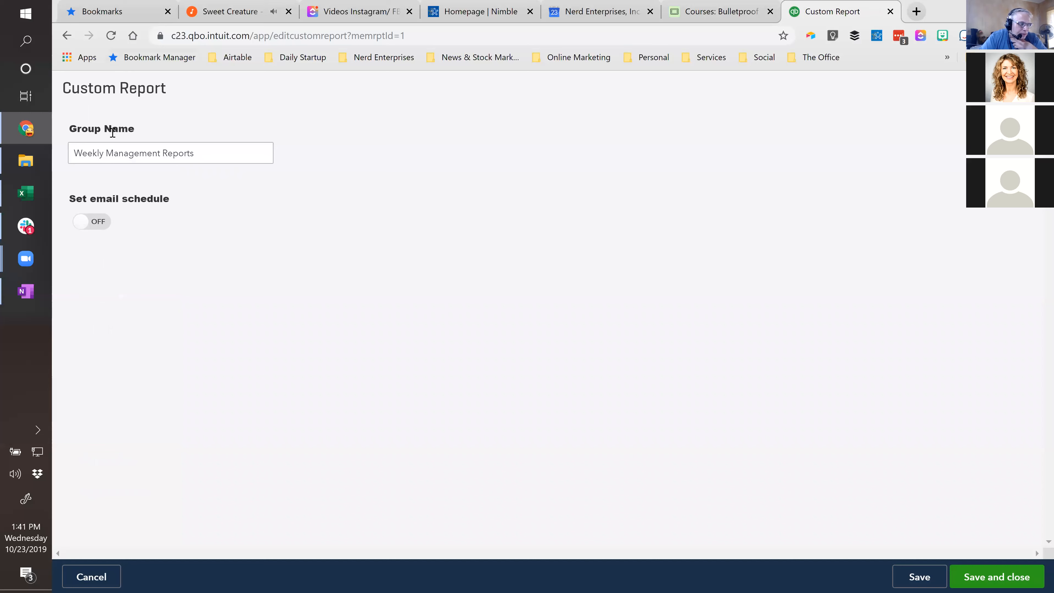
left_click(95, 224)
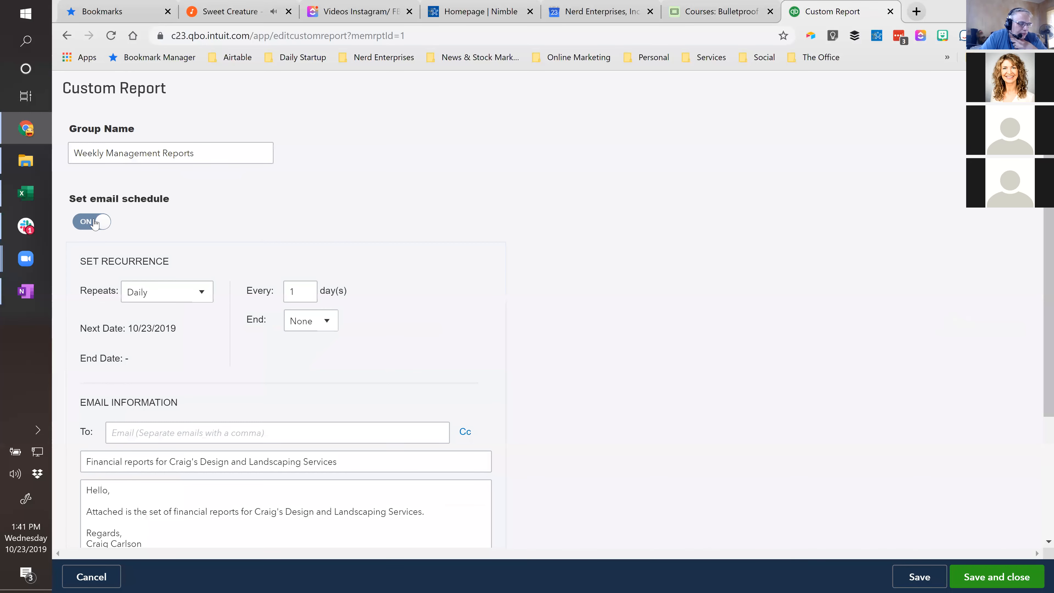
- Set the report group's email recurrence to Weekly on Friday
scroll(231, 266, "down", 4)
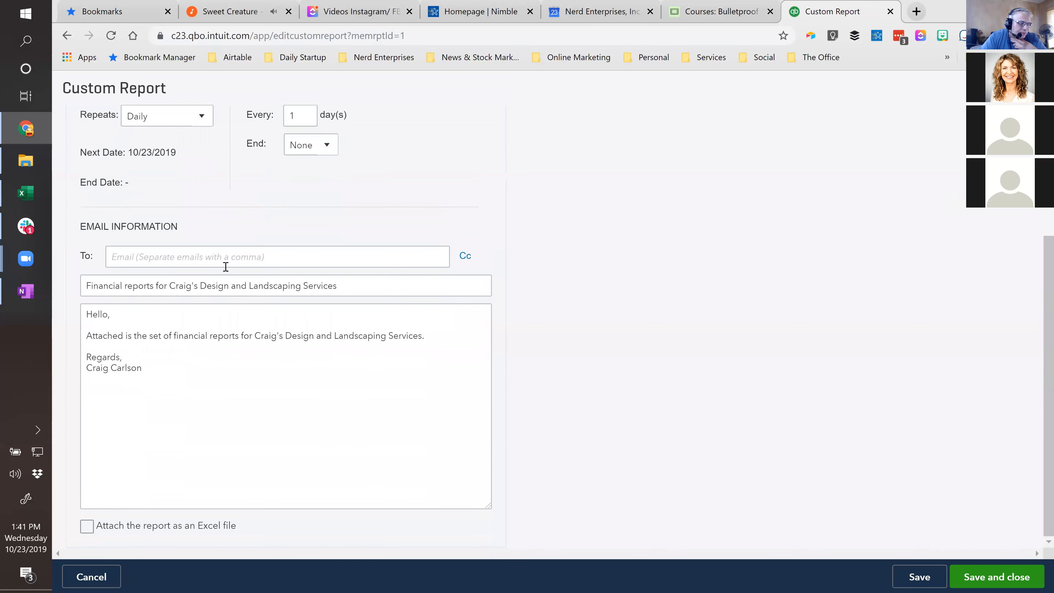
left_click(201, 122)
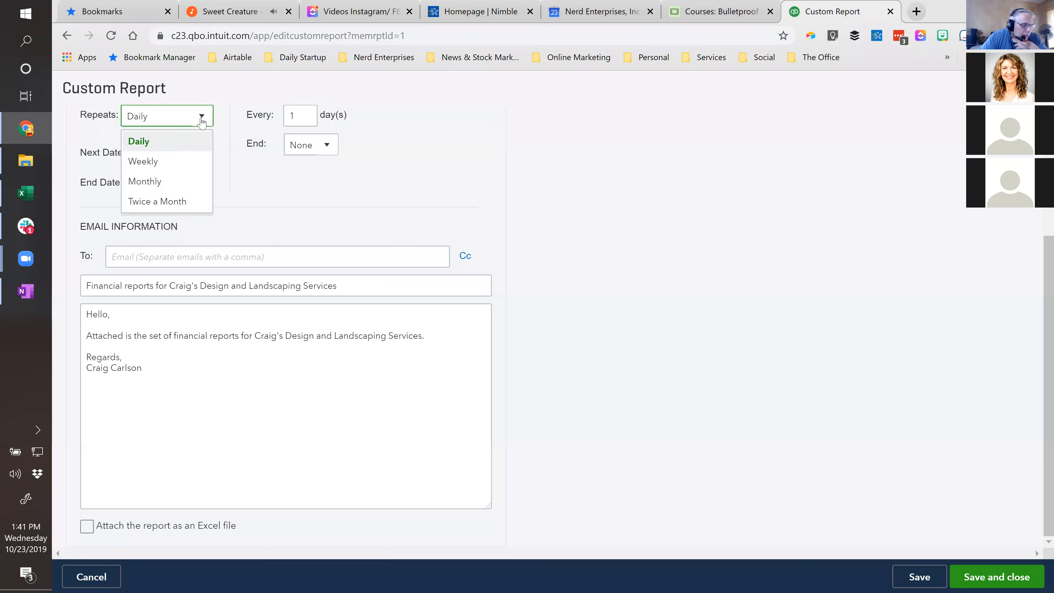
left_click(159, 163)
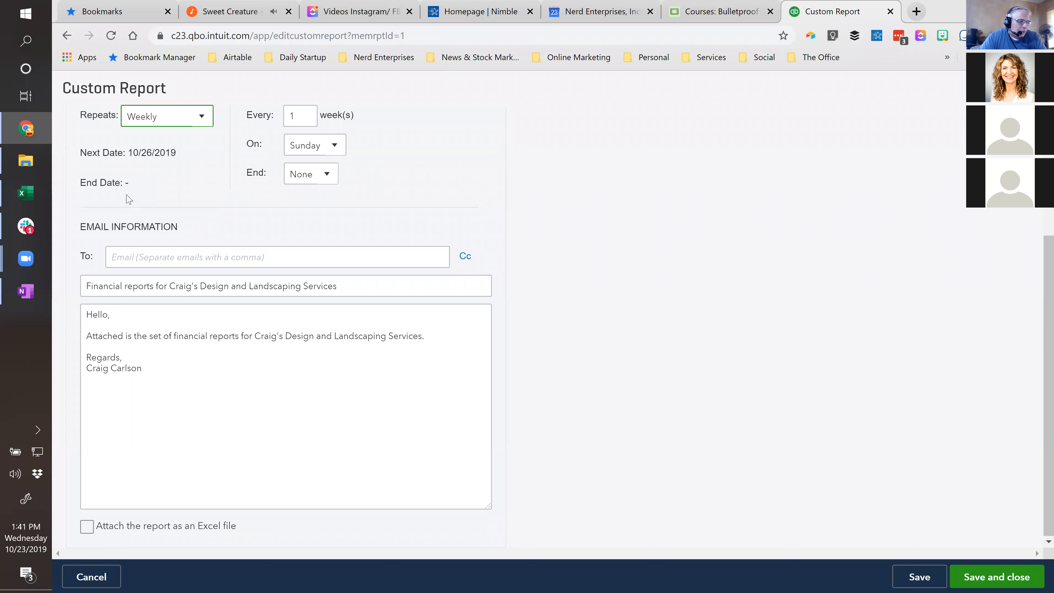
left_click(334, 146)
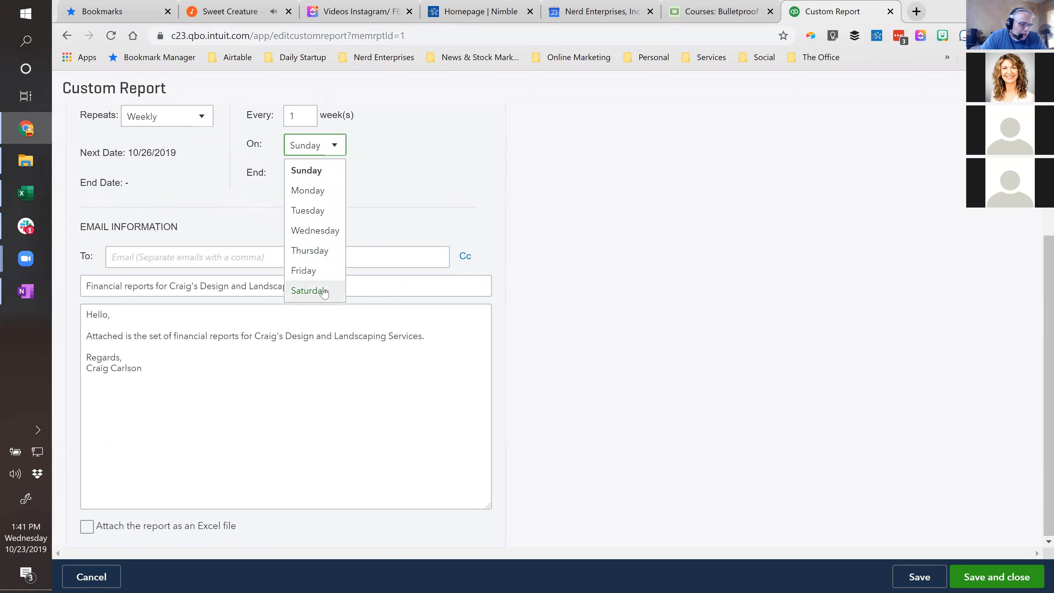
left_click(307, 270)
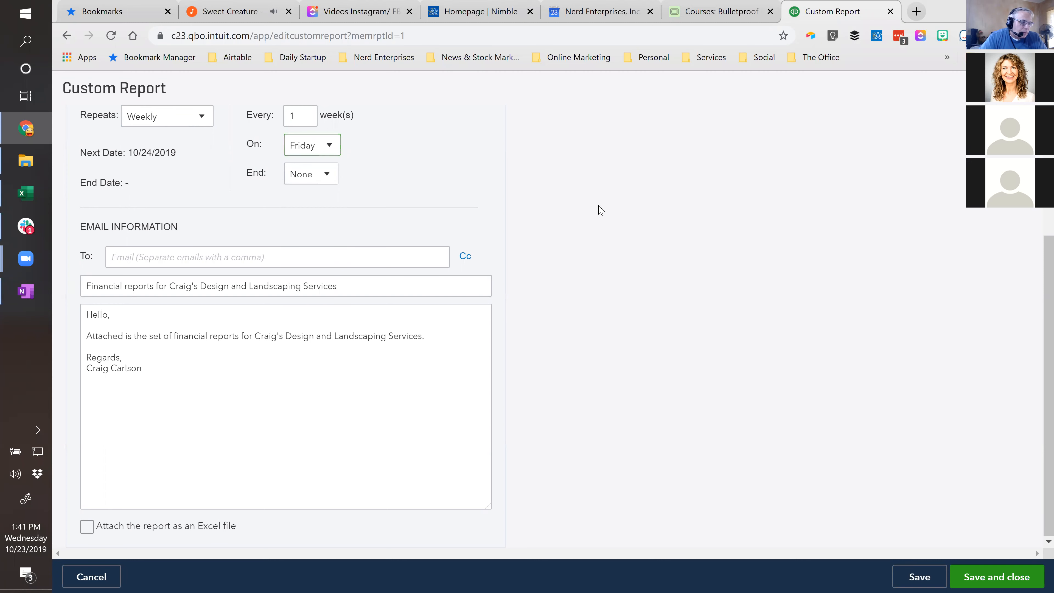
- Review the weekday choices for the weekly recurrence and keep Friday selected
scroll(601, 209, "up", 2)
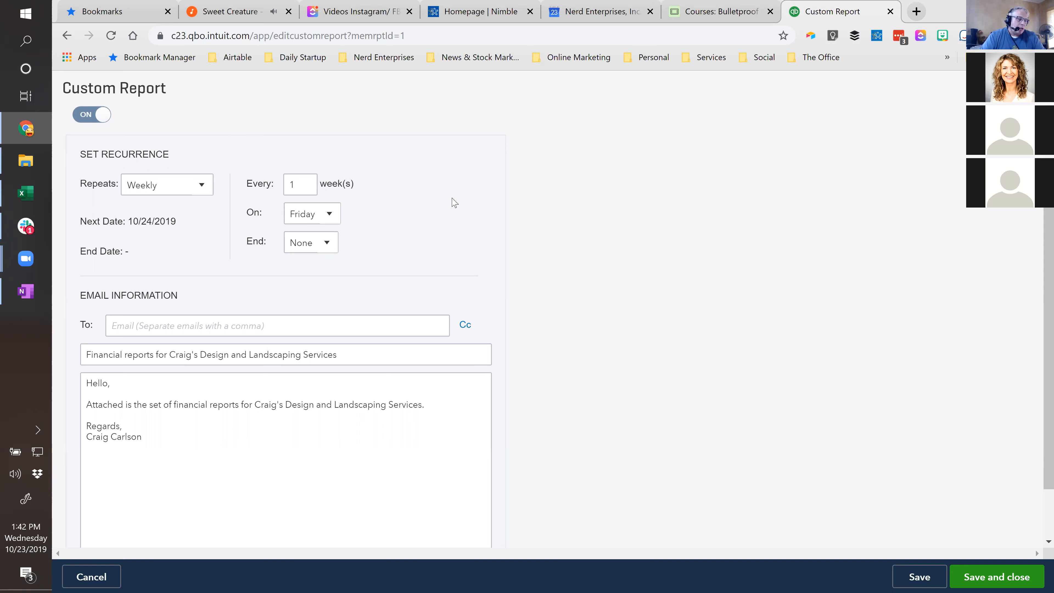
left_click(327, 220)
left_click(328, 220)
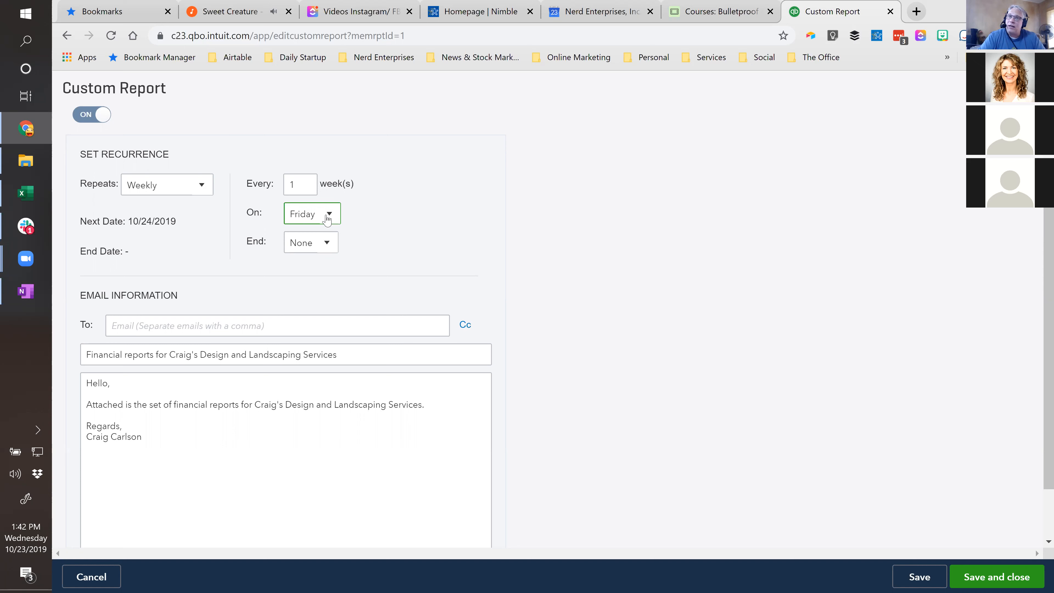
left_click(328, 220)
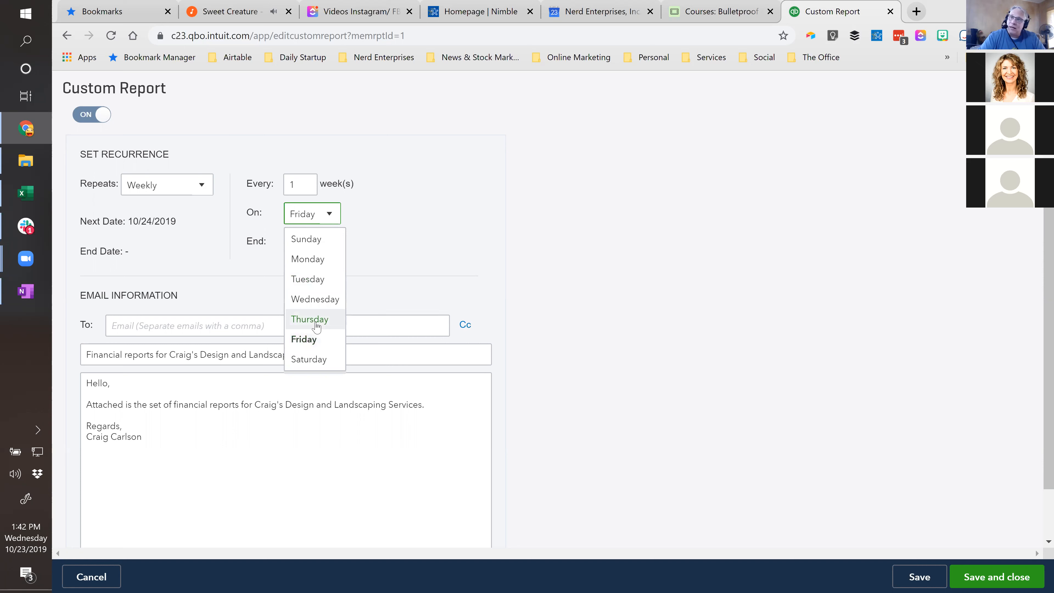
left_click(312, 342)
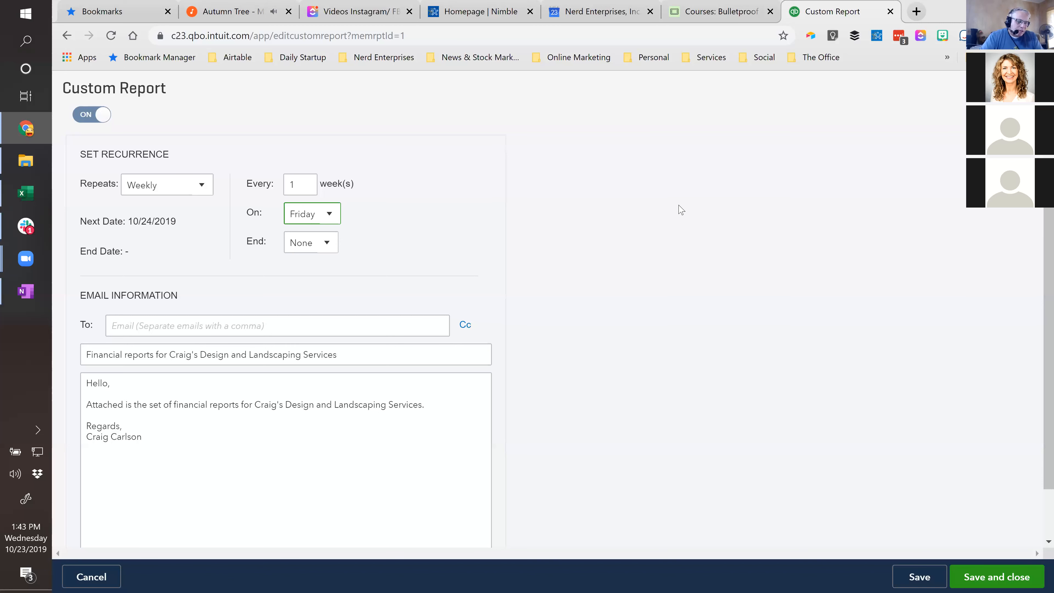
left_click(409, 210)
- Add a Cc line below the To line in the scheduled email's information
scroll(510, 265, "down", 2)
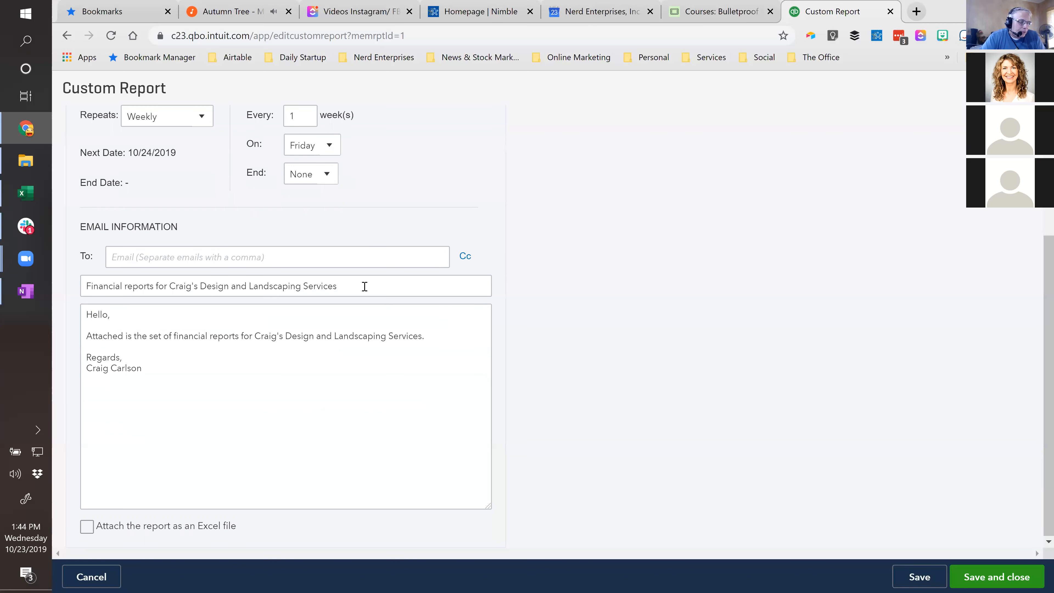
left_click(130, 262)
left_click(130, 262)
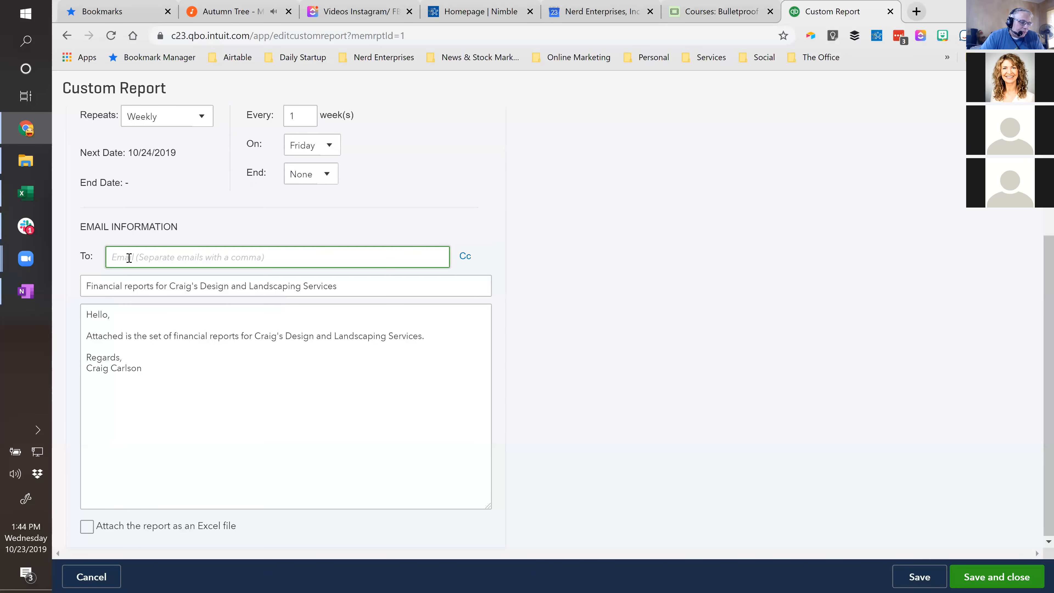
left_click(181, 268)
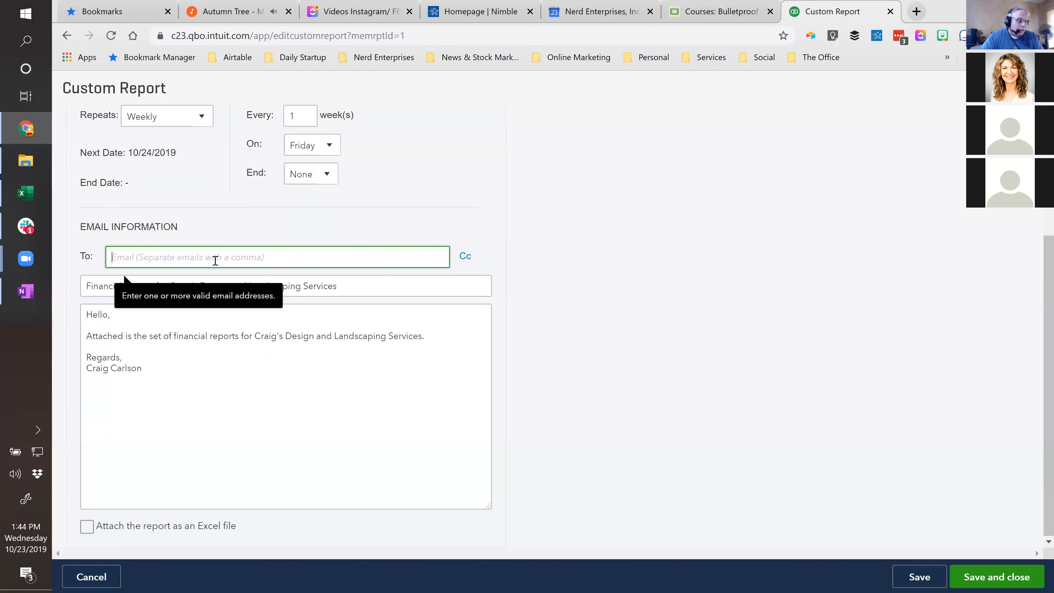
left_click(465, 256)
left_click(125, 284)
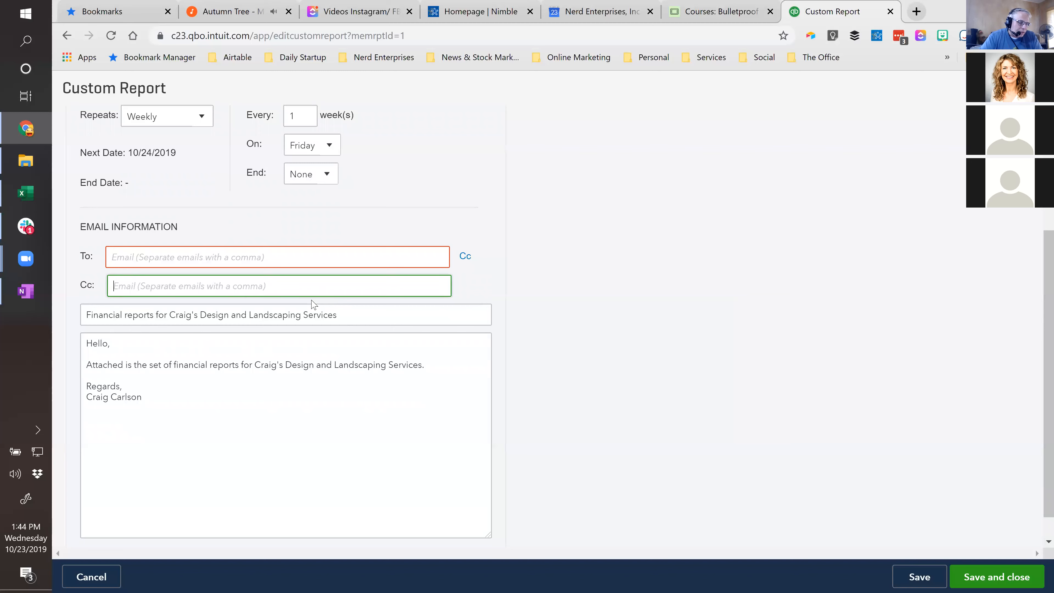
- Examine the scheduled email's default subject and message body by selecting their text
scroll(255, 304, "down", 1)
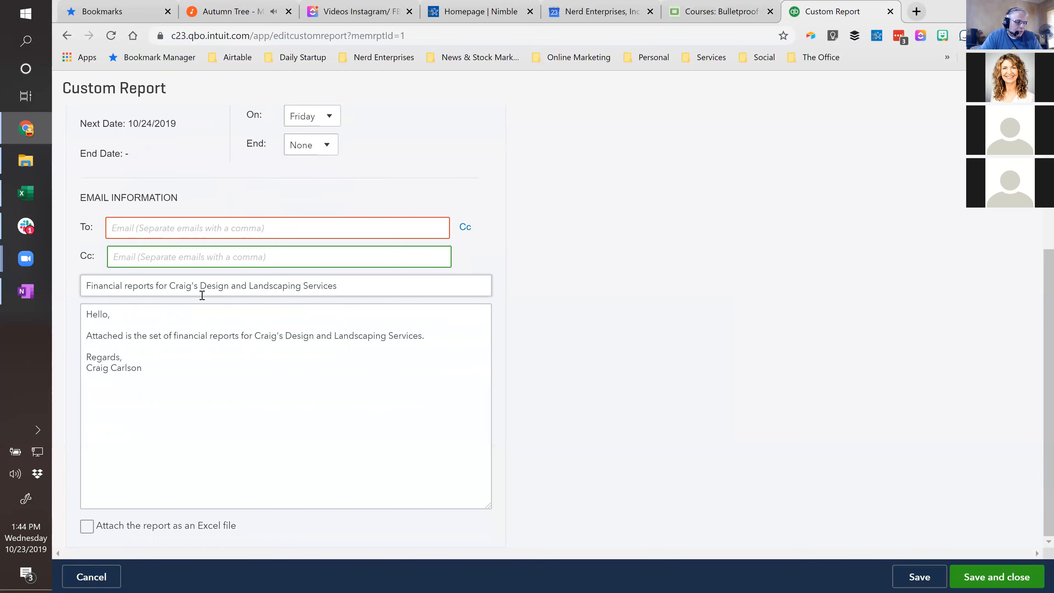
left_click(345, 289)
triple_click(125, 288)
left_click(147, 376)
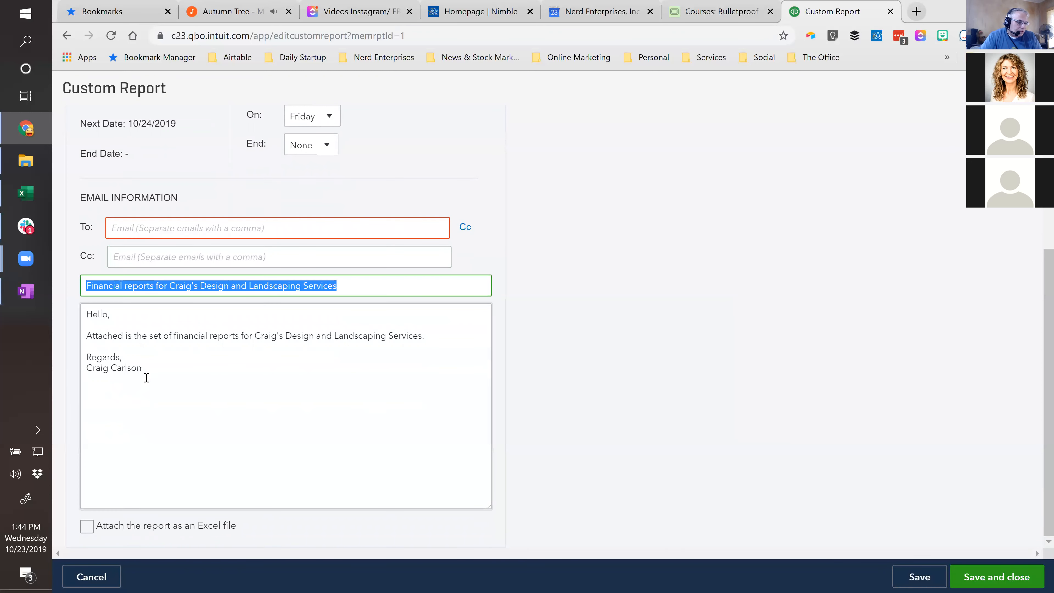
key("ctrl+a")
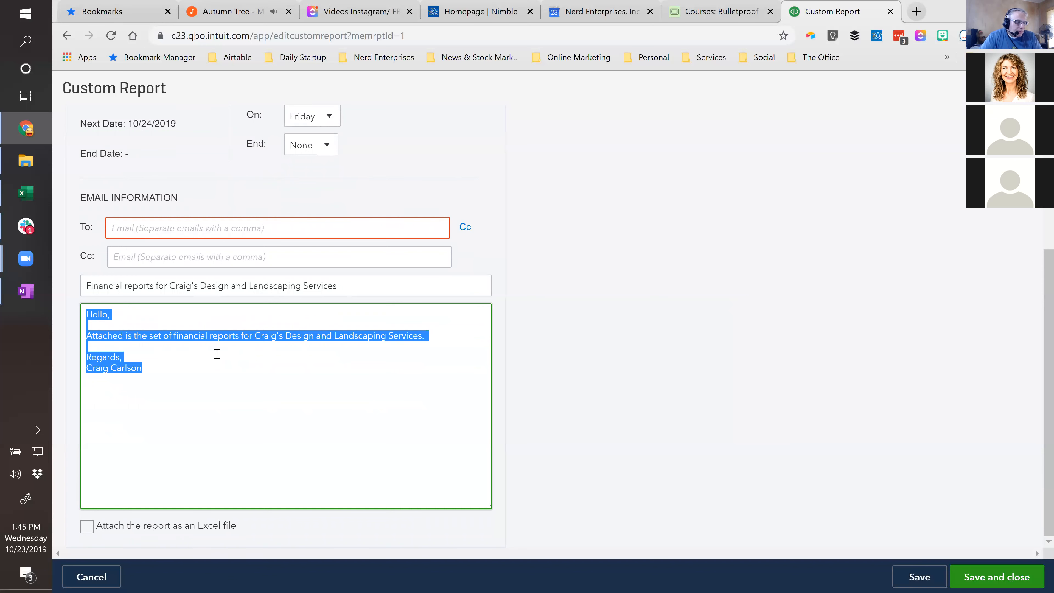
- Set the scheduled email to attach the report as an Excel file
left_click(86, 531)
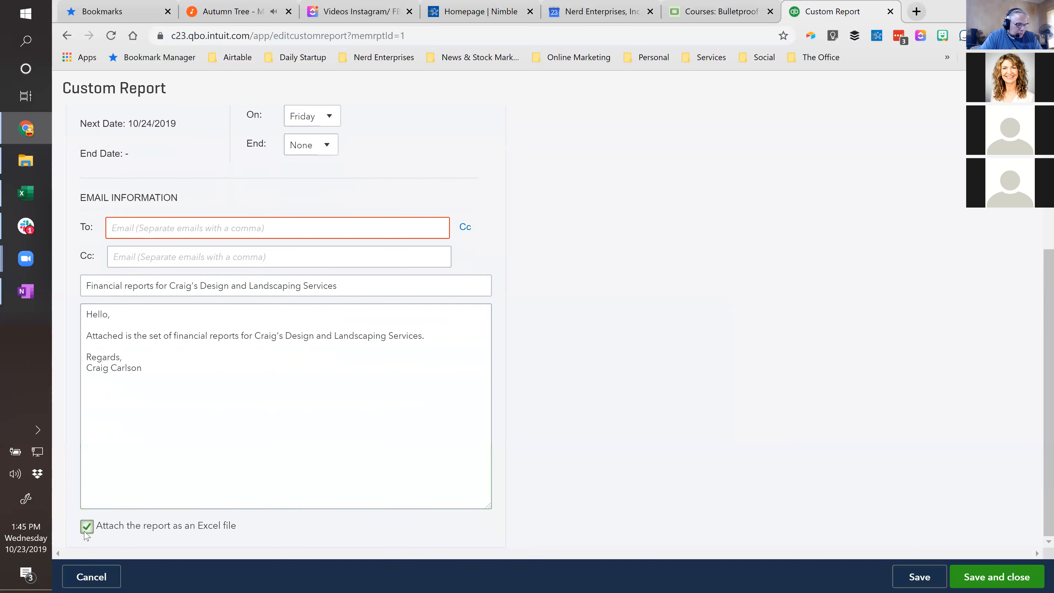
left_click_drag(199, 525, 230, 526)
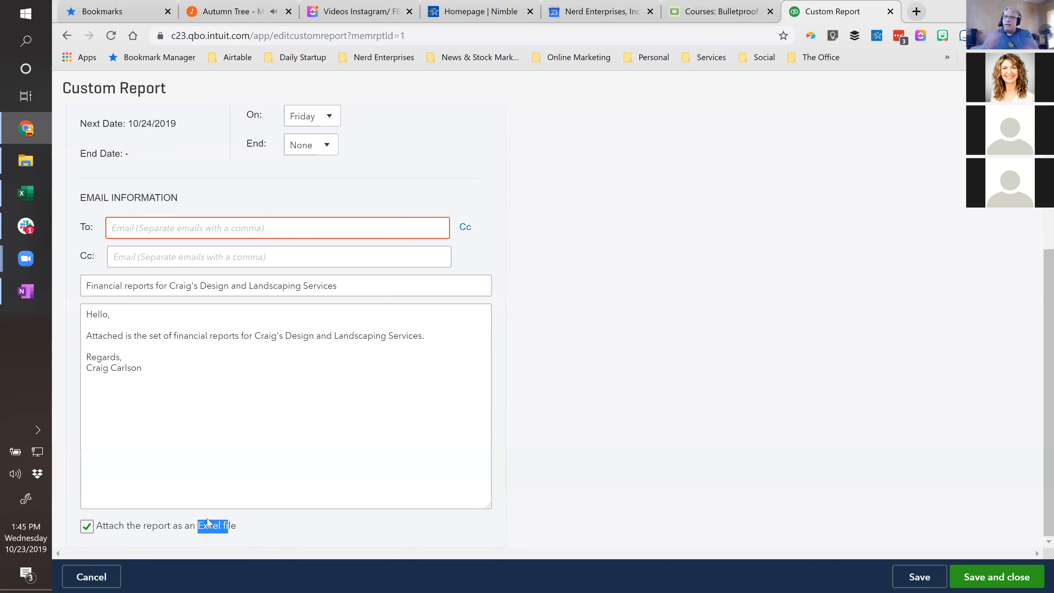
left_click(239, 530)
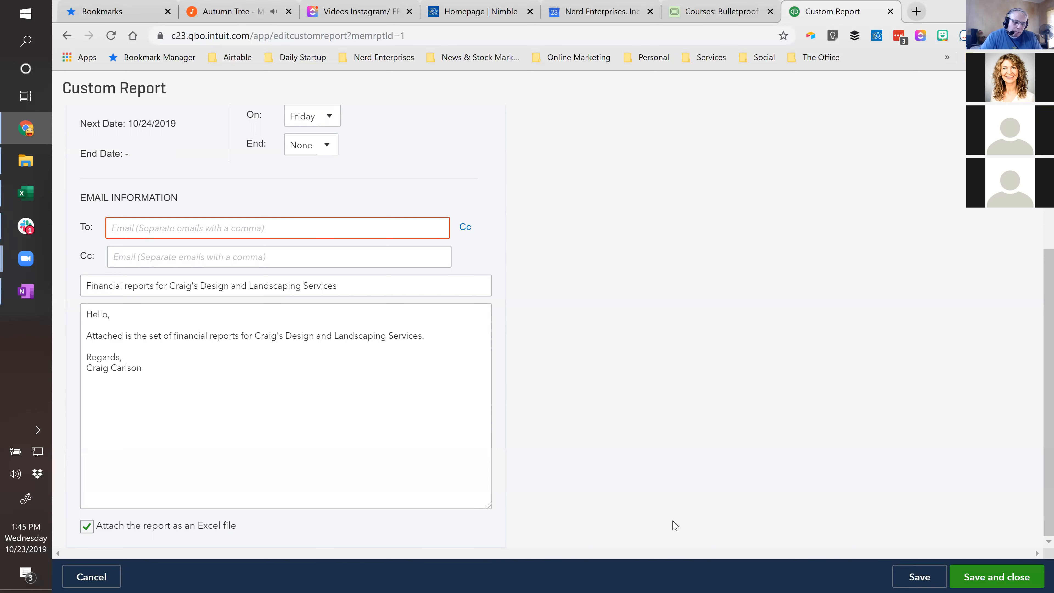
- Enter the recipient's email address in the scheduled email's To line
left_click(122, 227)
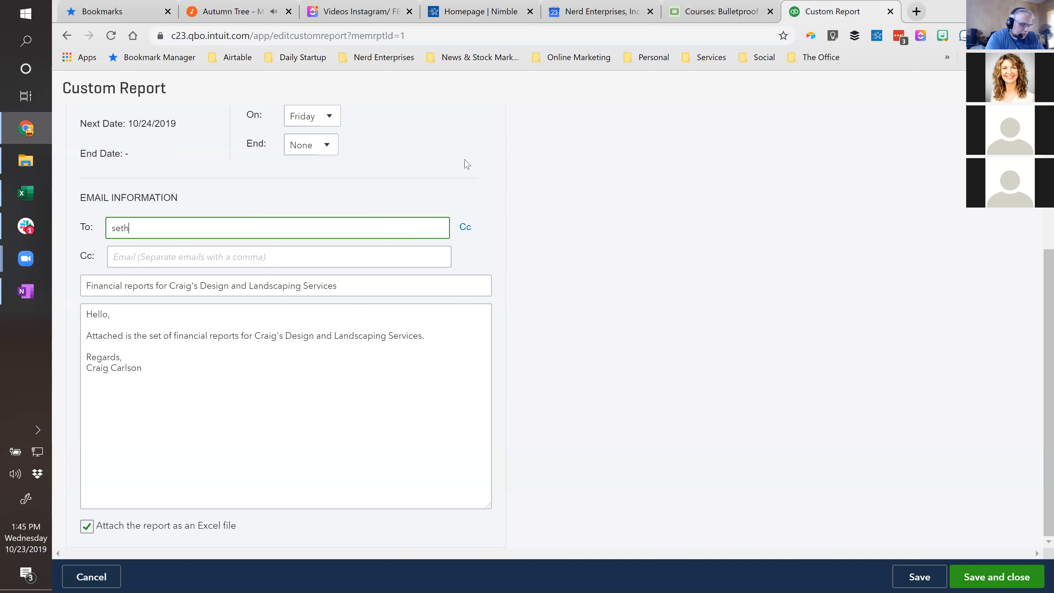
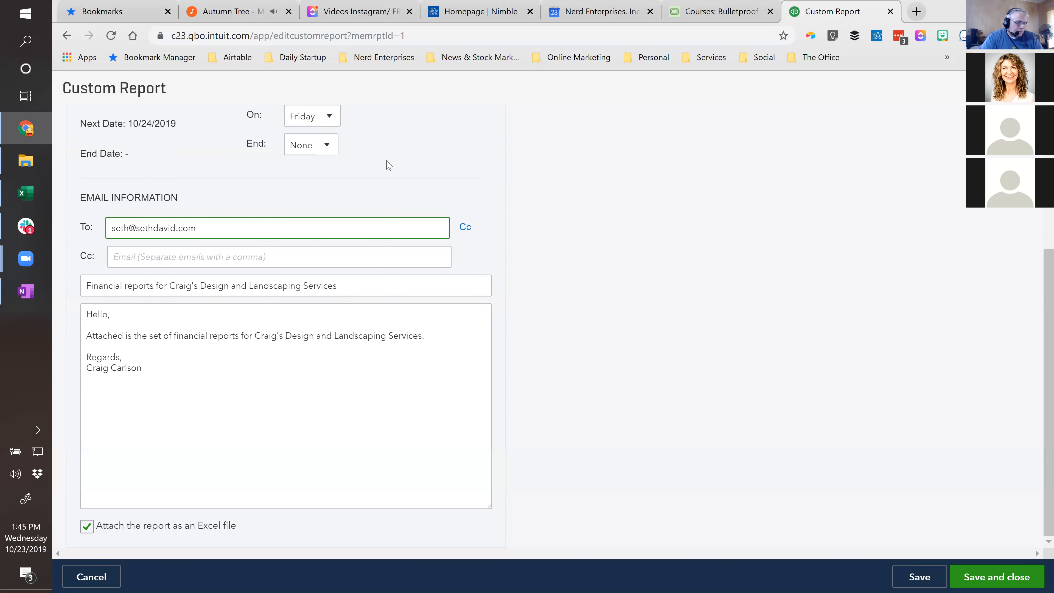
- Review the end options, keep the recurrence's end at None, and save and close the report group's settings
scroll(405, 206, "up", 3)
left_click(322, 283)
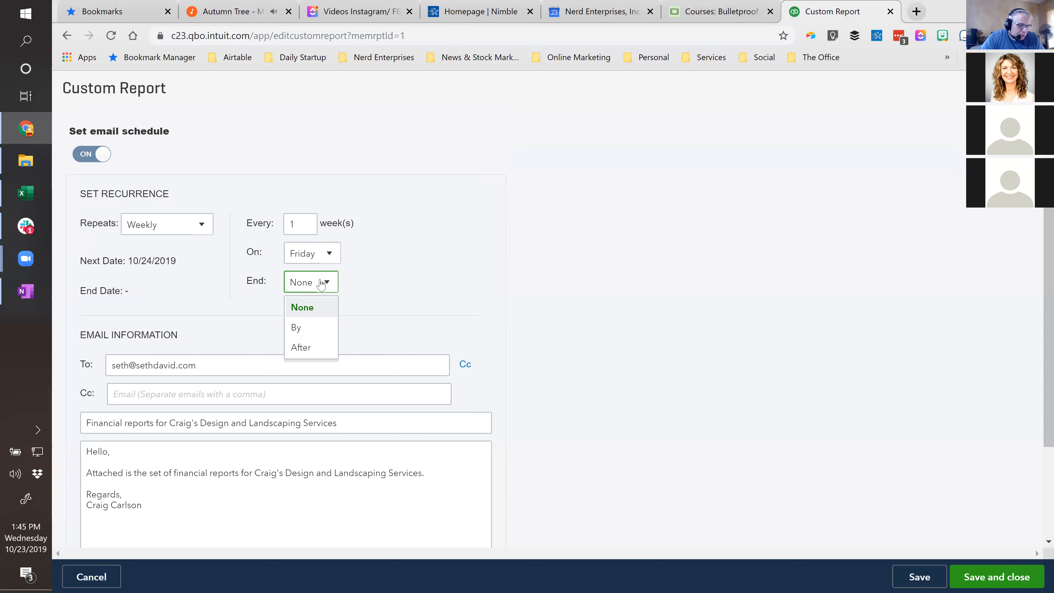
left_click(301, 288)
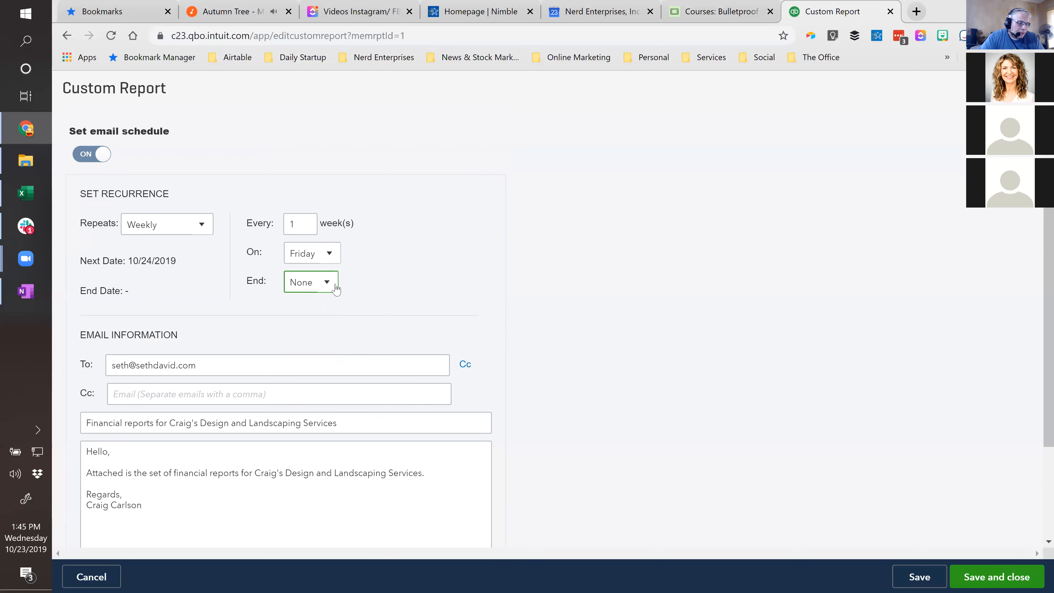
scroll(986, 528, "down", 3)
left_click(993, 581)
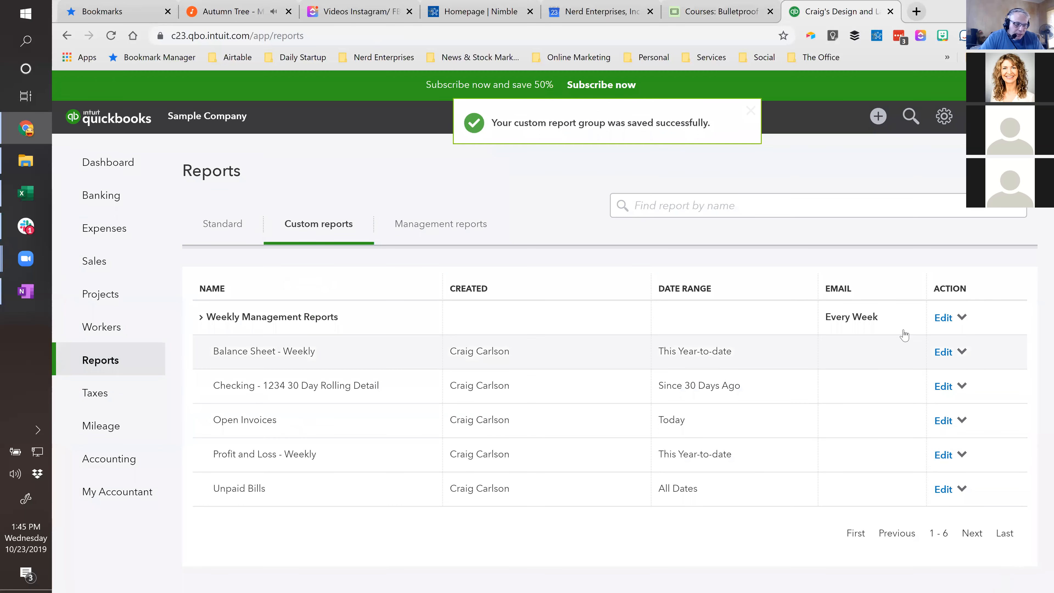